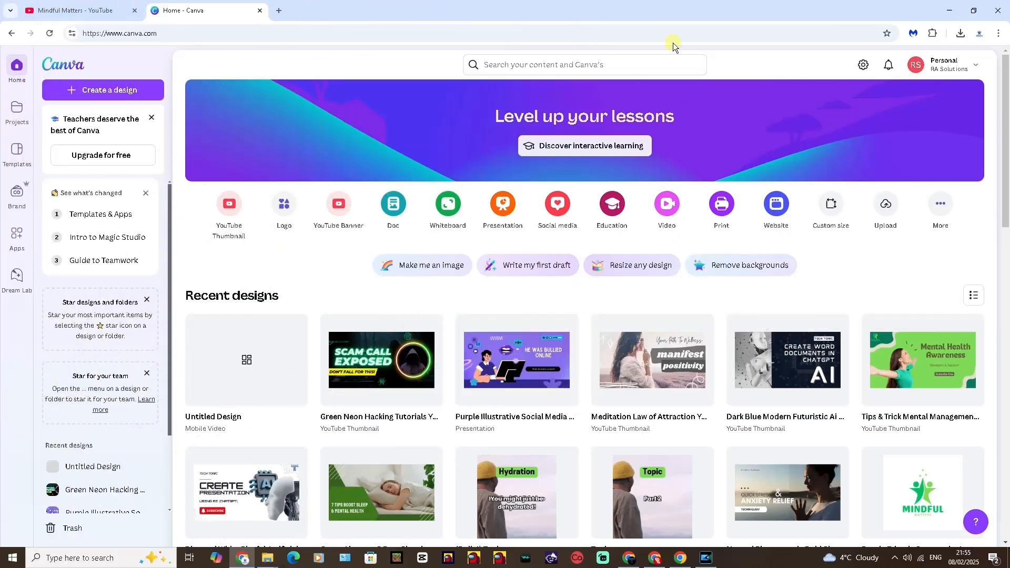
- In ChatGPT, send the prompt asking for 50 IT-tip fact sets in an xlsx table with columns Topic, Part 1, Part 2
click(659, 558)
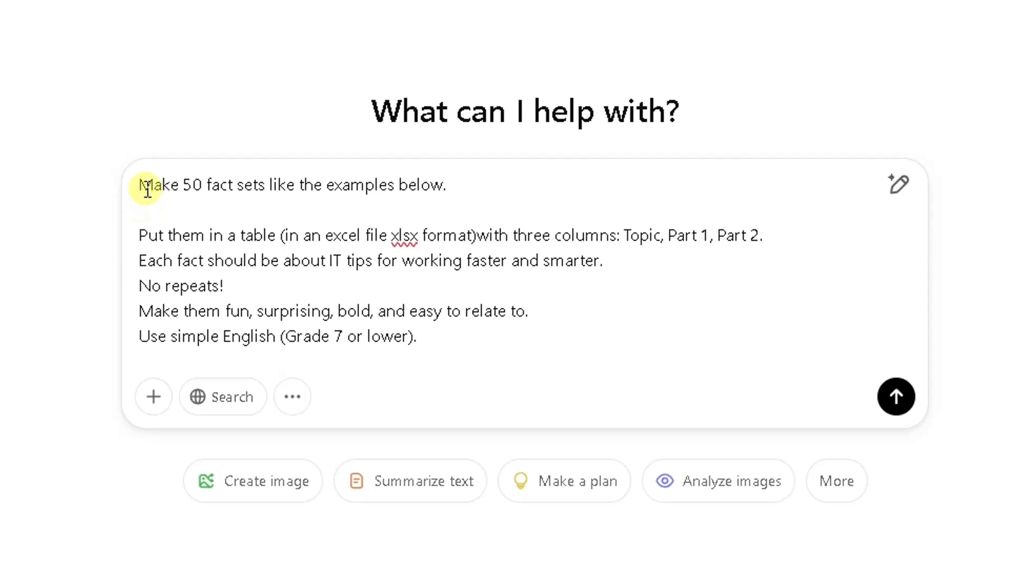
drag(144, 185, 441, 201)
click(393, 203)
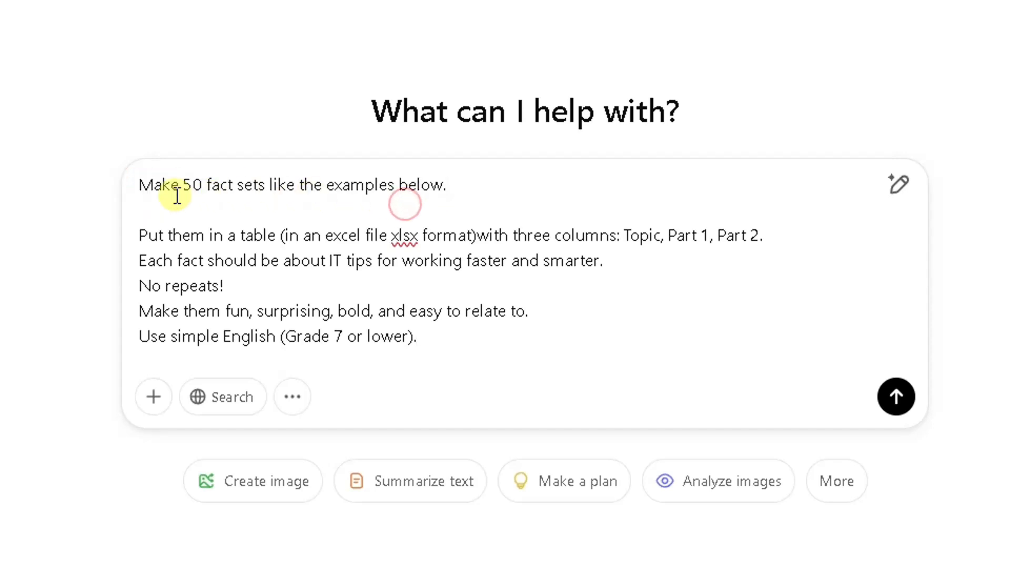
drag(184, 185, 266, 189)
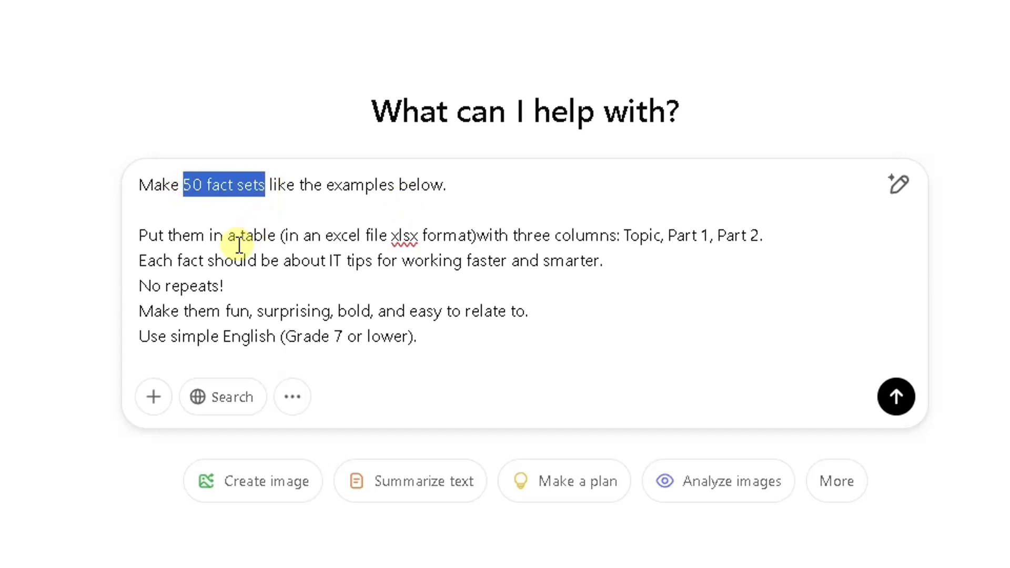
drag(163, 235, 479, 235)
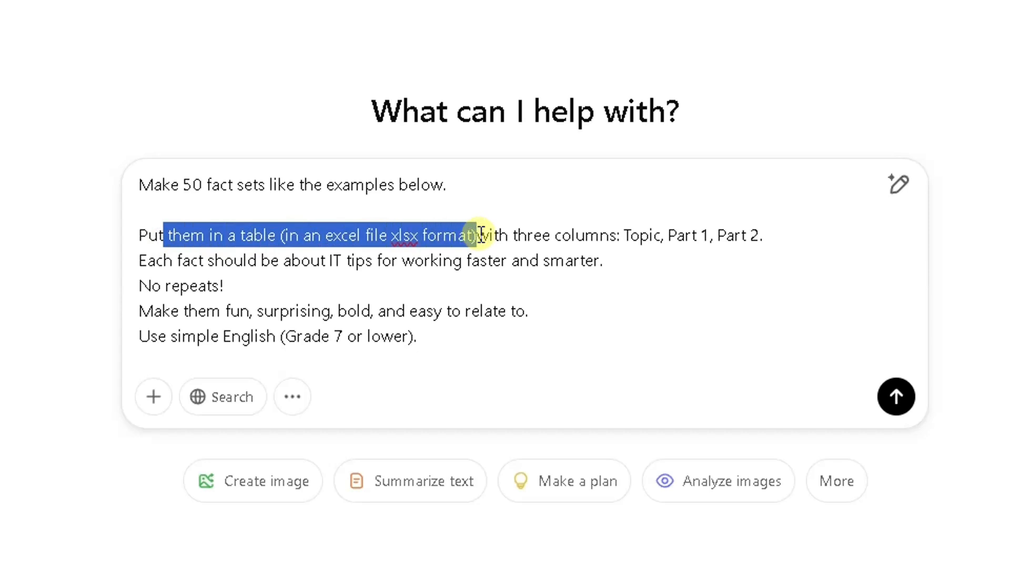
click(513, 235)
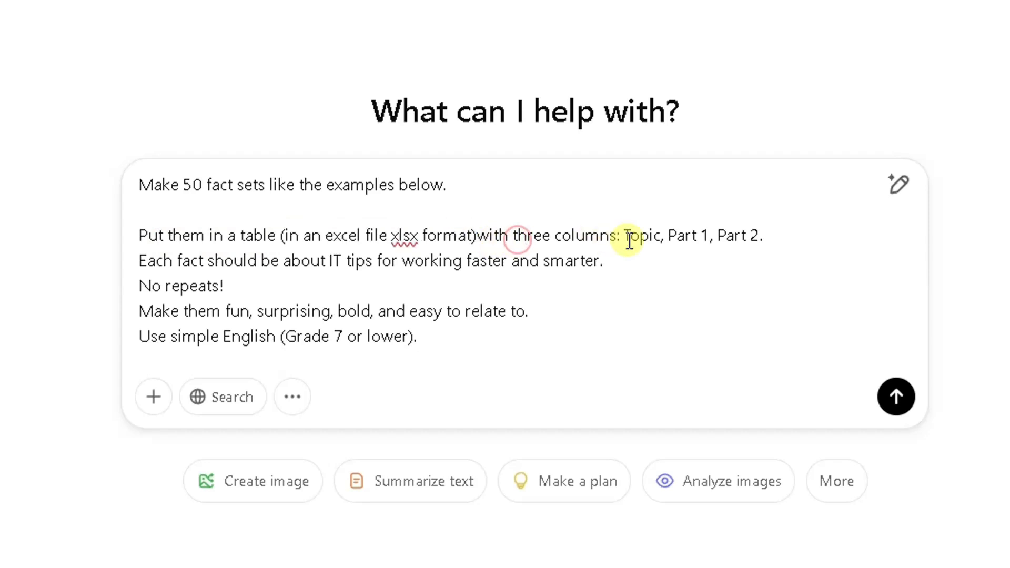
drag(668, 235, 761, 235)
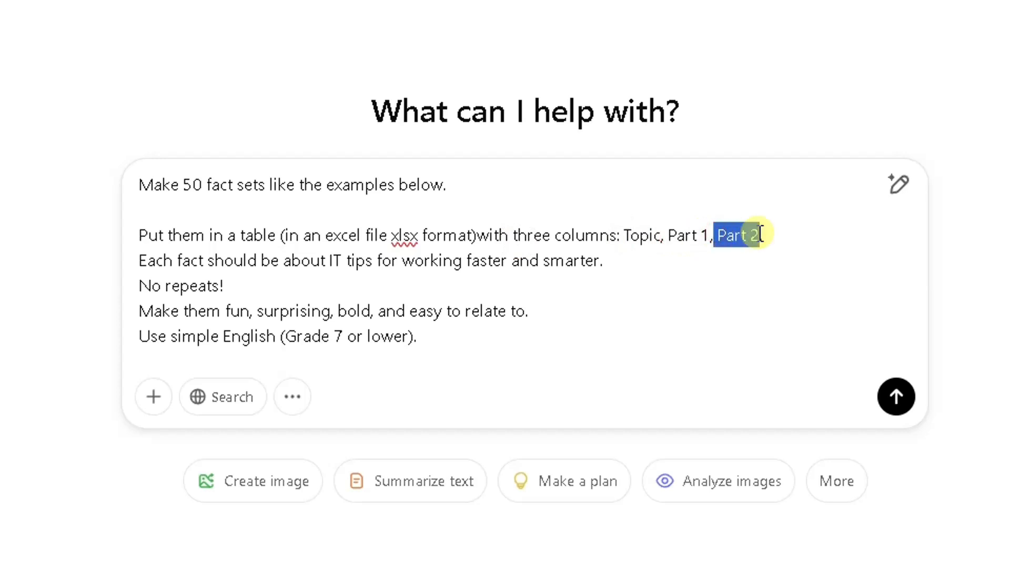
drag(215, 261, 590, 261)
drag(224, 286, 161, 297)
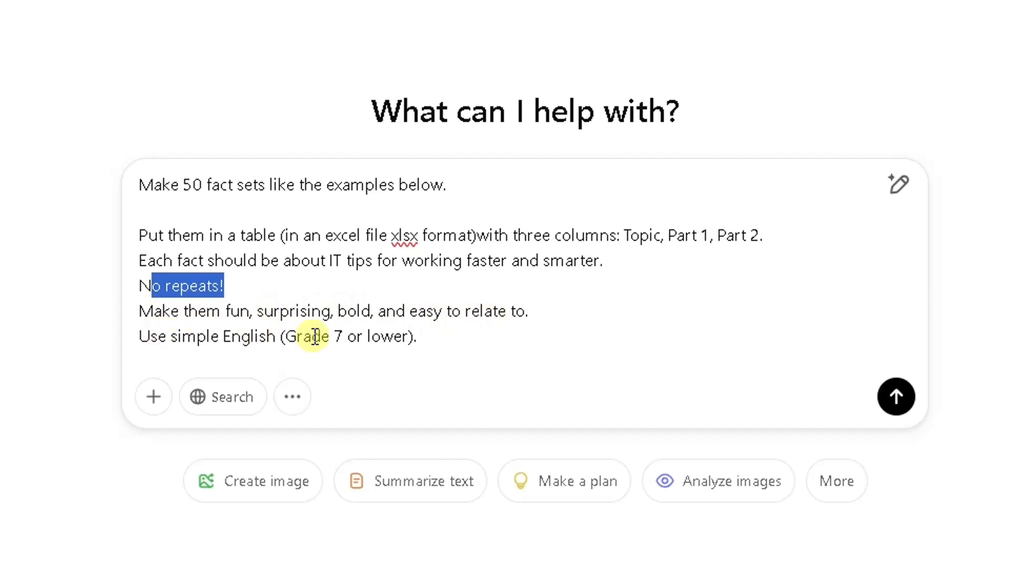
click(427, 337)
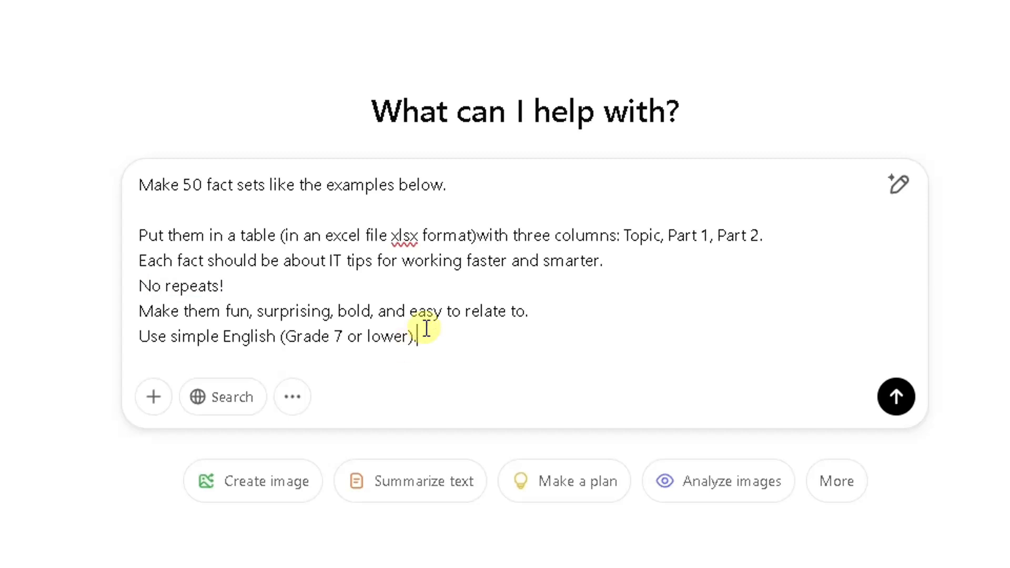
click(893, 396)
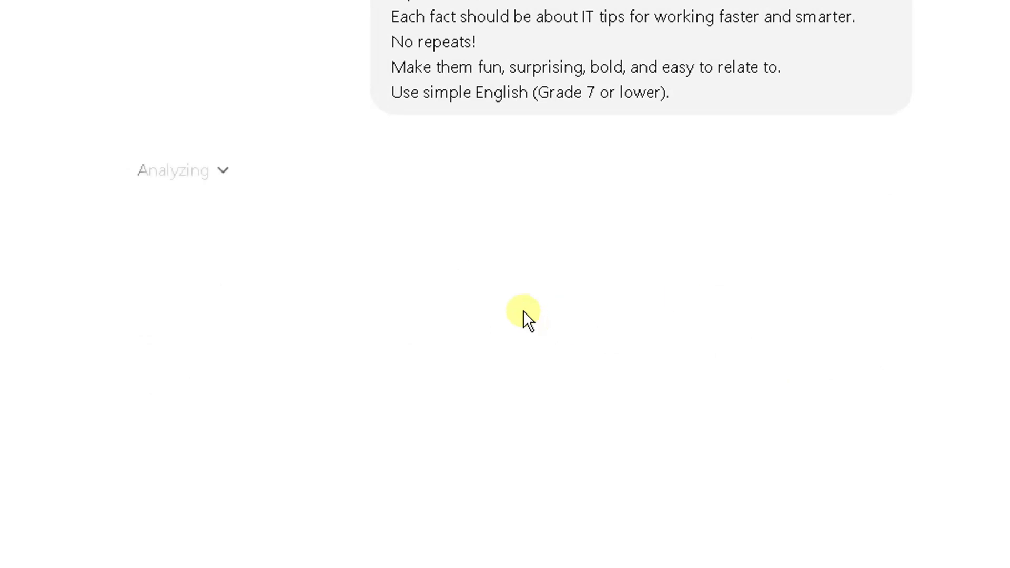
- Download the generated IT_Tips.xlsx file and open it in Excel
scroll(590, 504, up, 3)
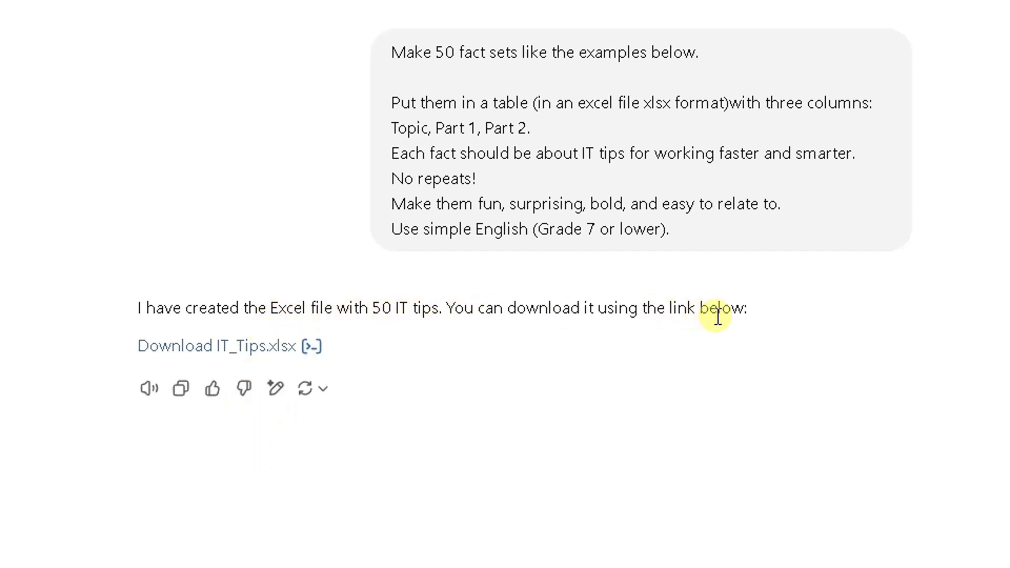
click(251, 345)
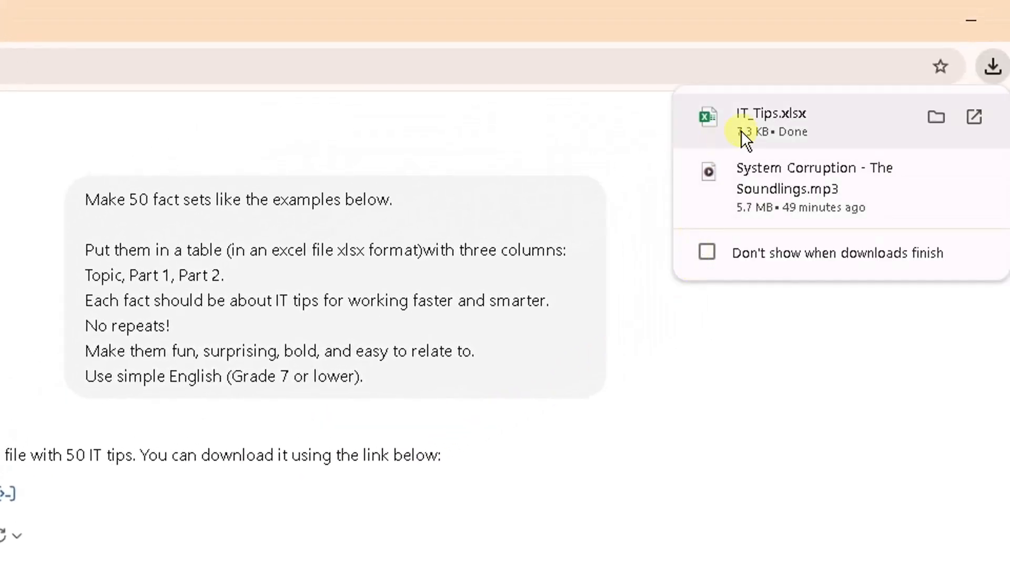
click(803, 99)
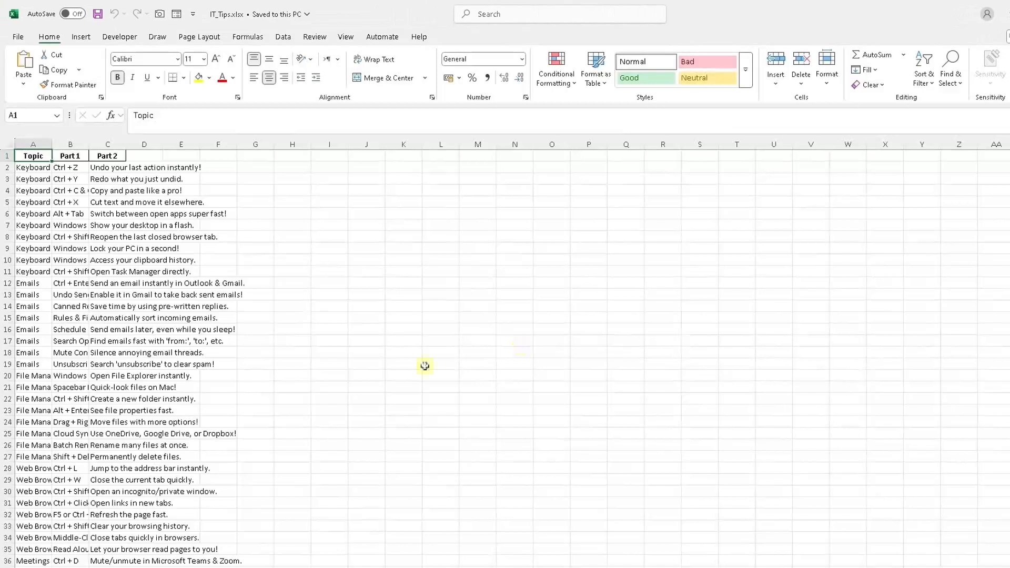
- Select the whole sheet and autofit all column widths to their contents
click(25, 141)
click(70, 144)
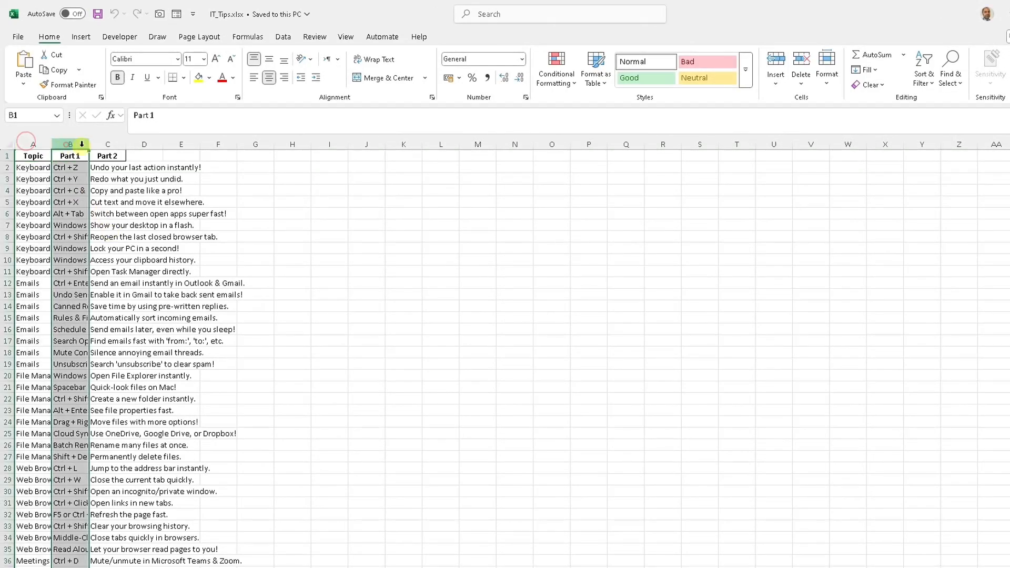
click(108, 144)
click(8, 145)
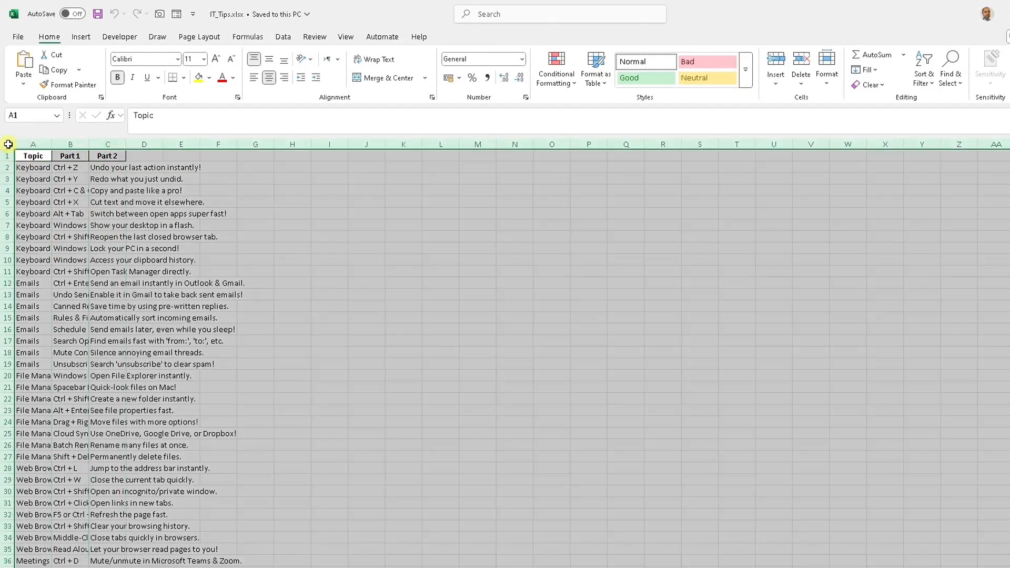
double_click(51, 144)
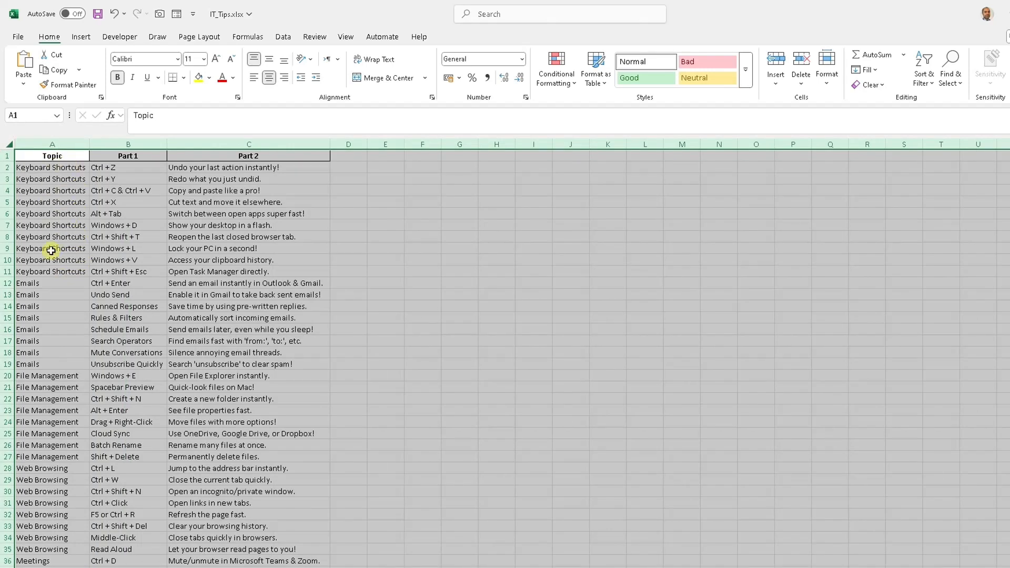
- Scroll through the spreadsheet rows to review the generated topics and tips
scroll(54, 255, down, 2)
scroll(56, 256, down, 4)
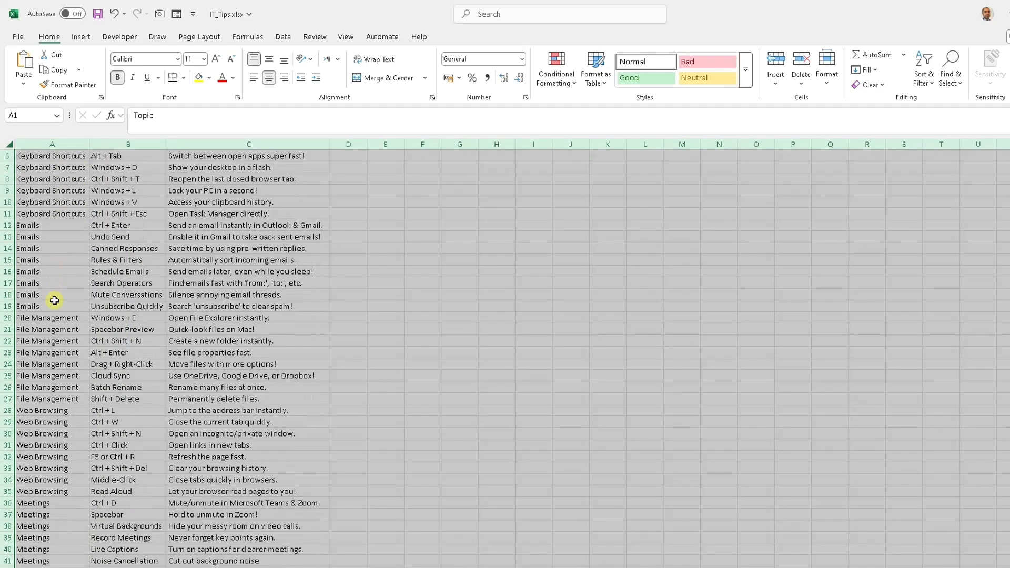
scroll(57, 278, down, 1)
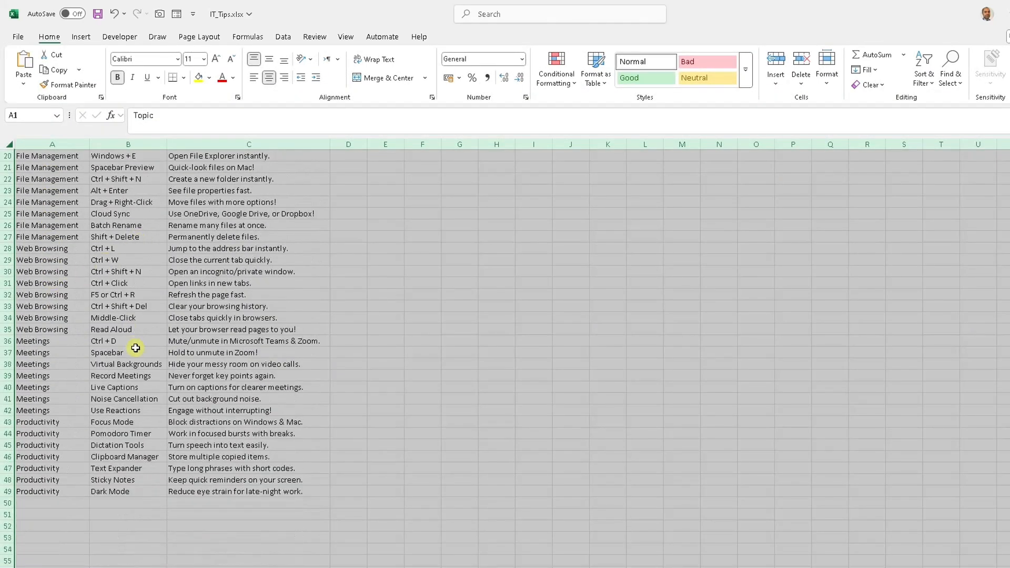
scroll(136, 260, up, 4)
scroll(127, 257, up, 2)
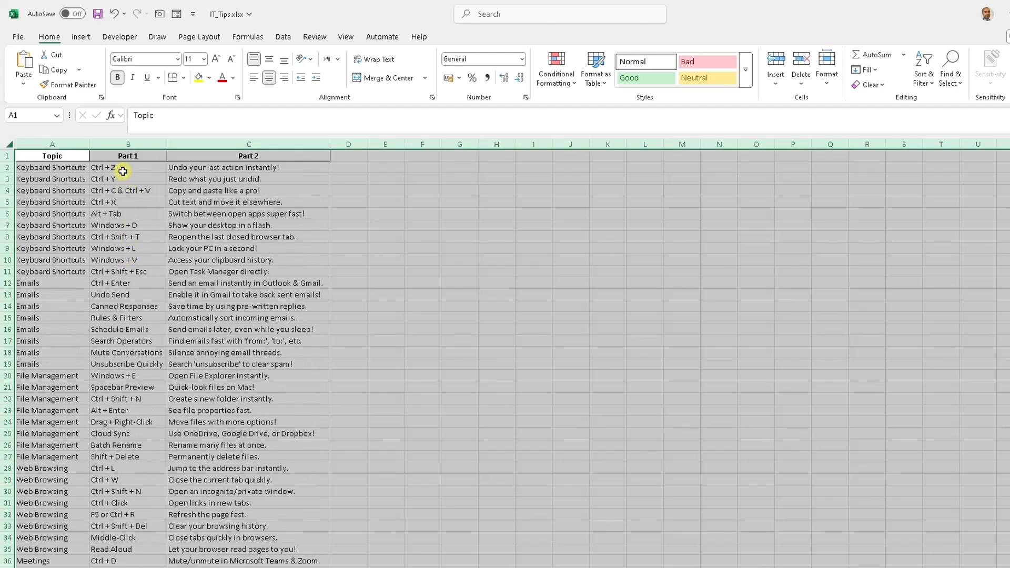
click(121, 169)
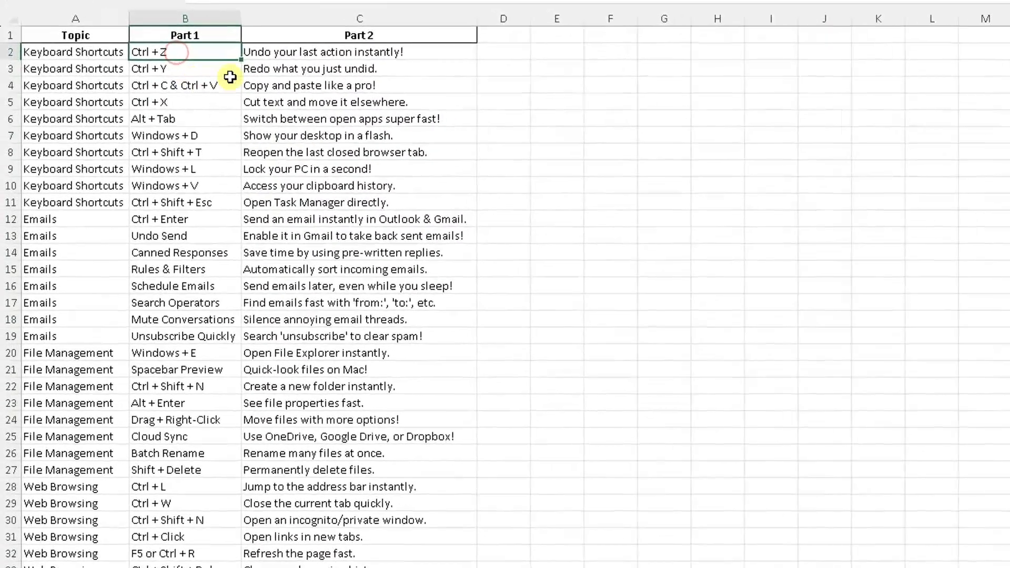
click(289, 52)
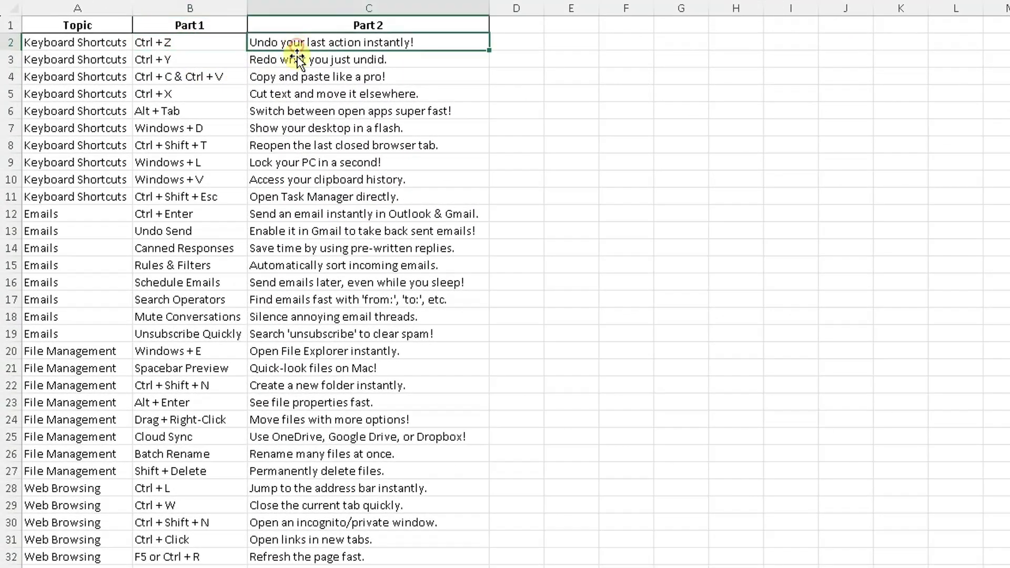
click(168, 92)
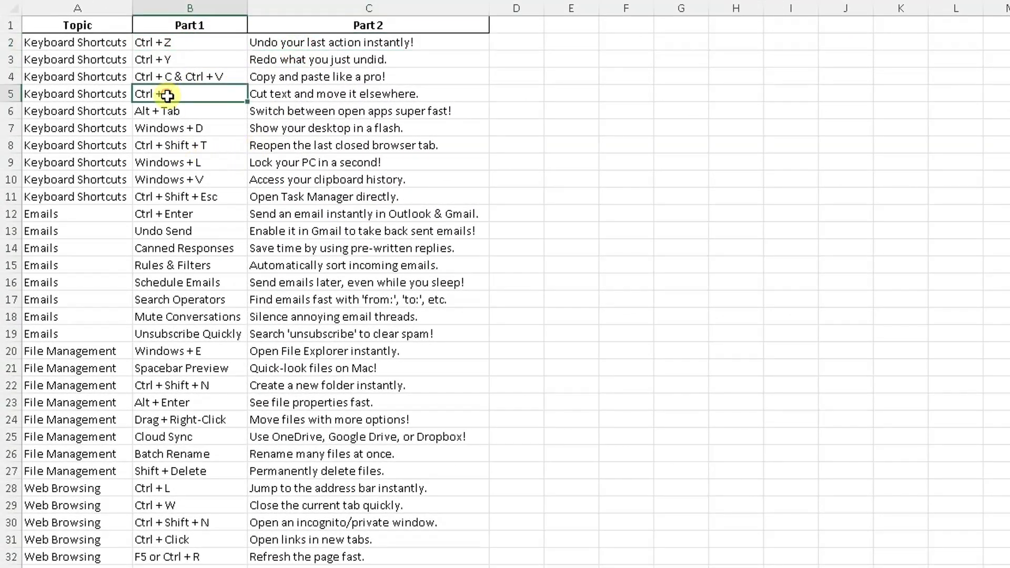
click(356, 94)
scroll(329, 225, down, 2)
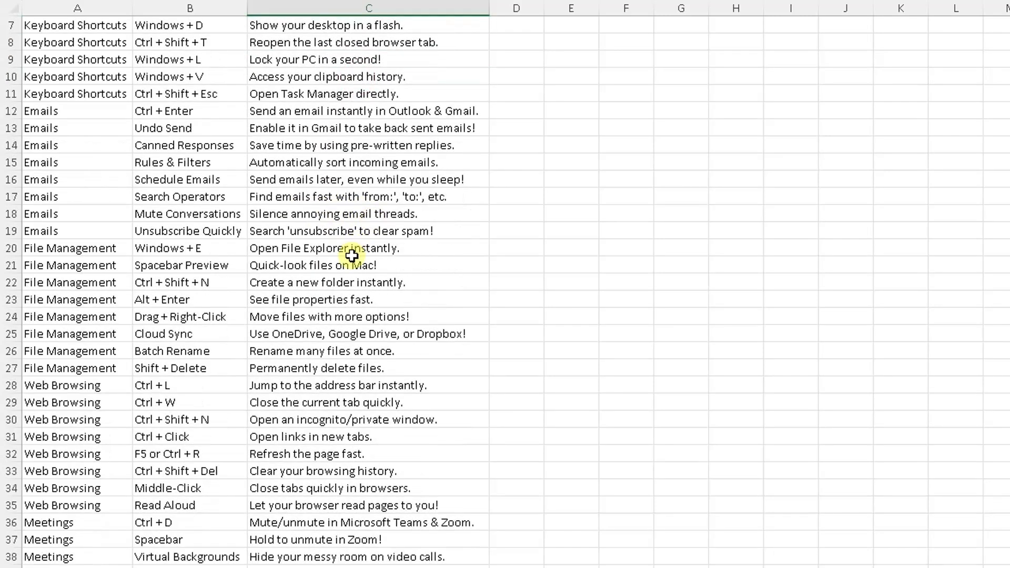
scroll(362, 257, down, 2)
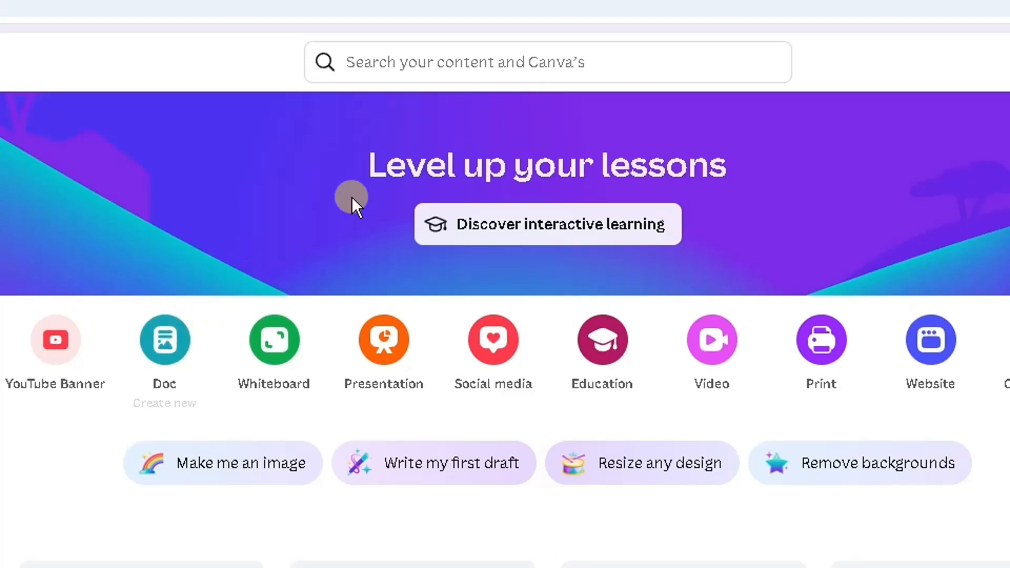
- In Canva, search for YouTube Shorts and create a blank 1080 × 1920 px YouTube Shorts design
click(440, 70)
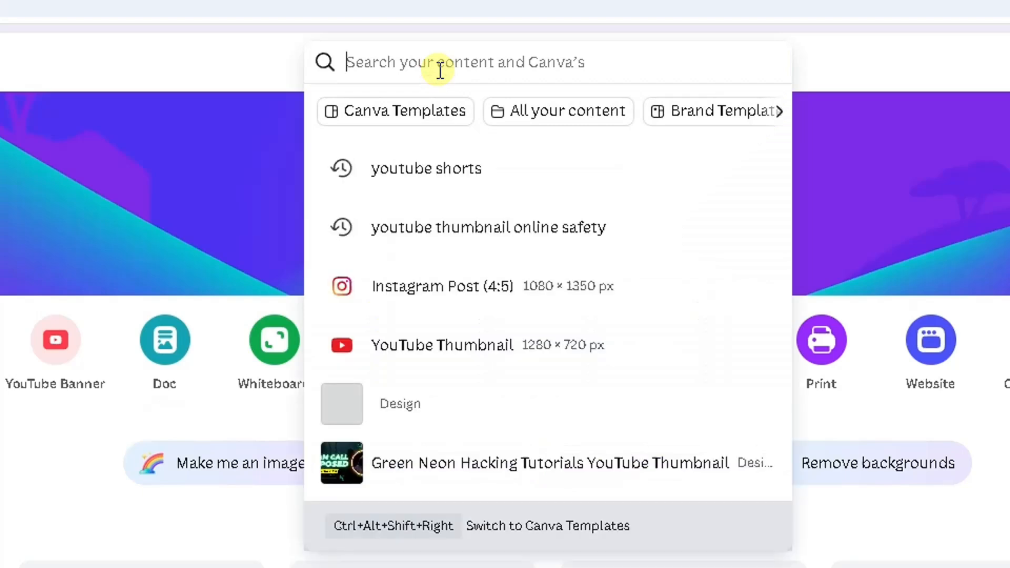
text(youtube shorts)
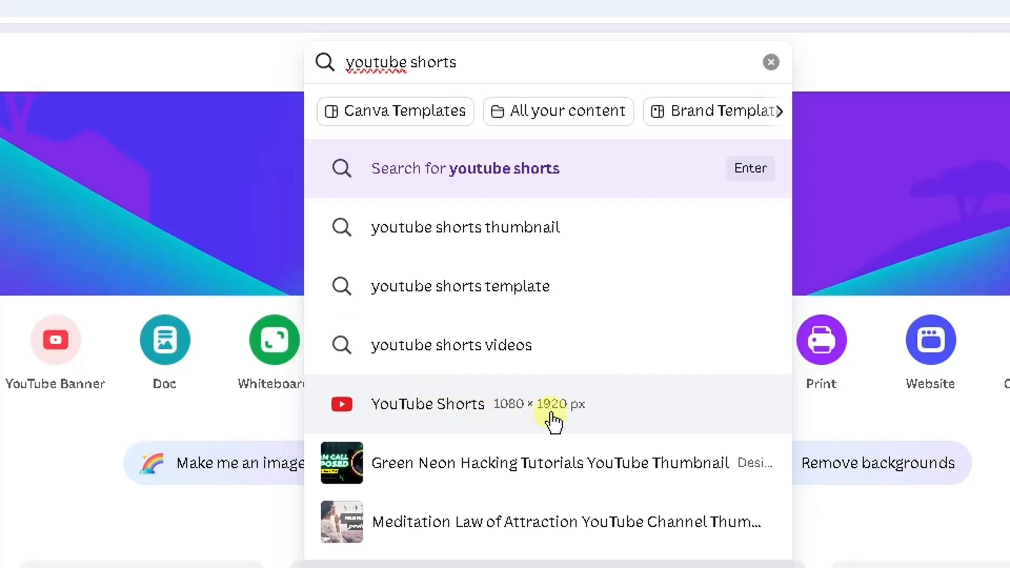
click(501, 418)
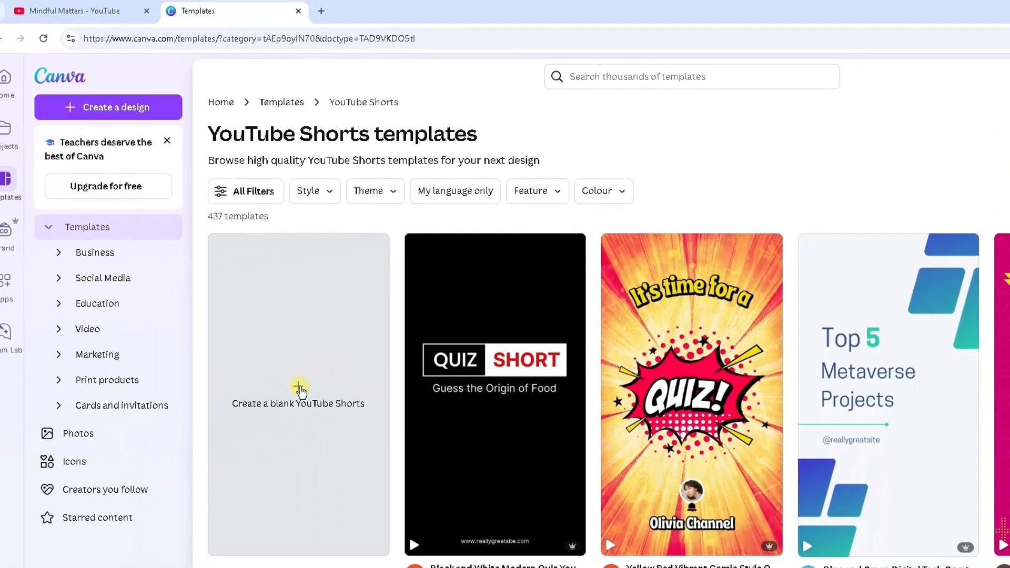
click(305, 386)
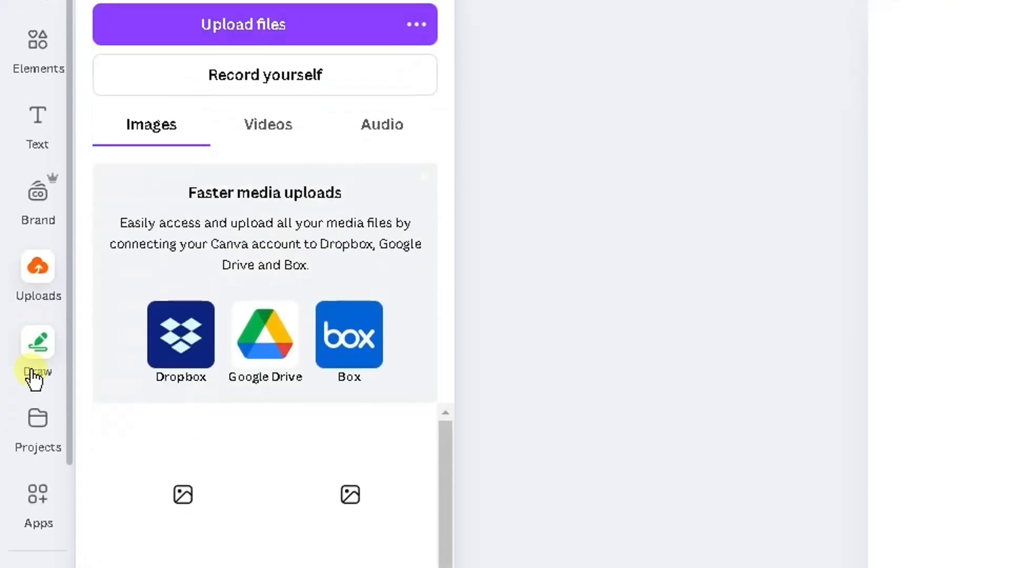
- Search the Videos library for IT blue and browse the background video results
scroll(37, 136, down, 2)
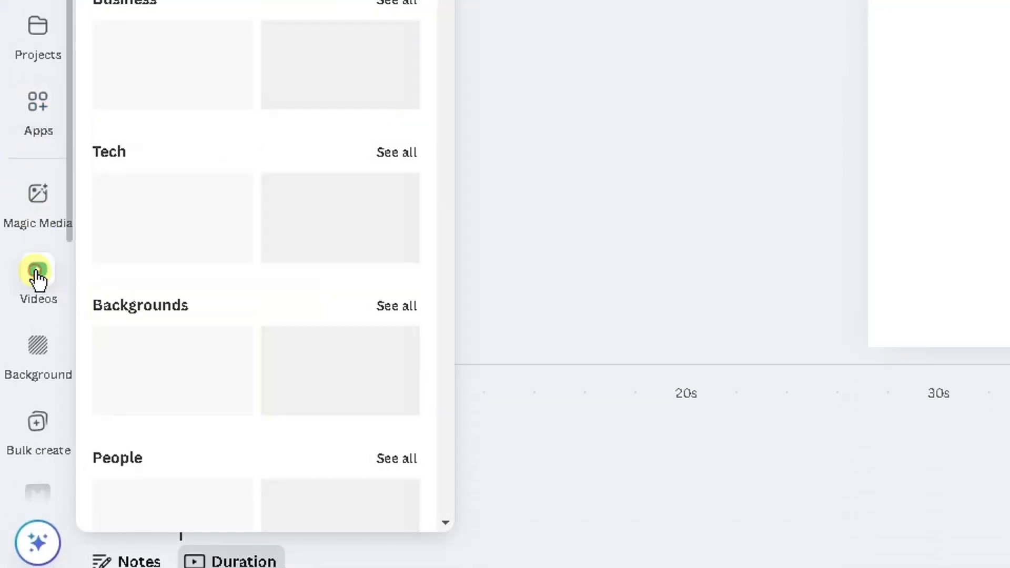
click(37, 278)
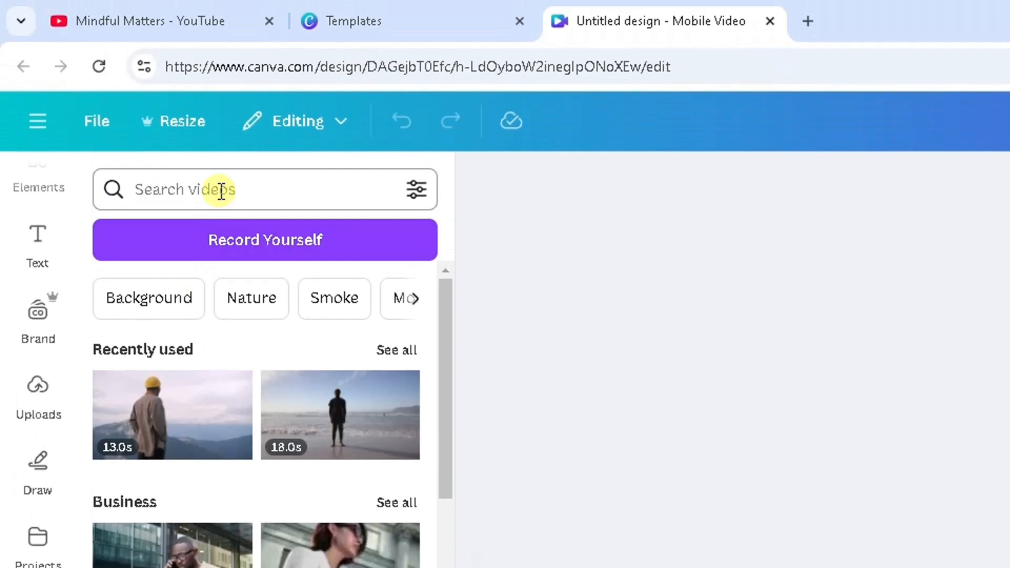
click(218, 190)
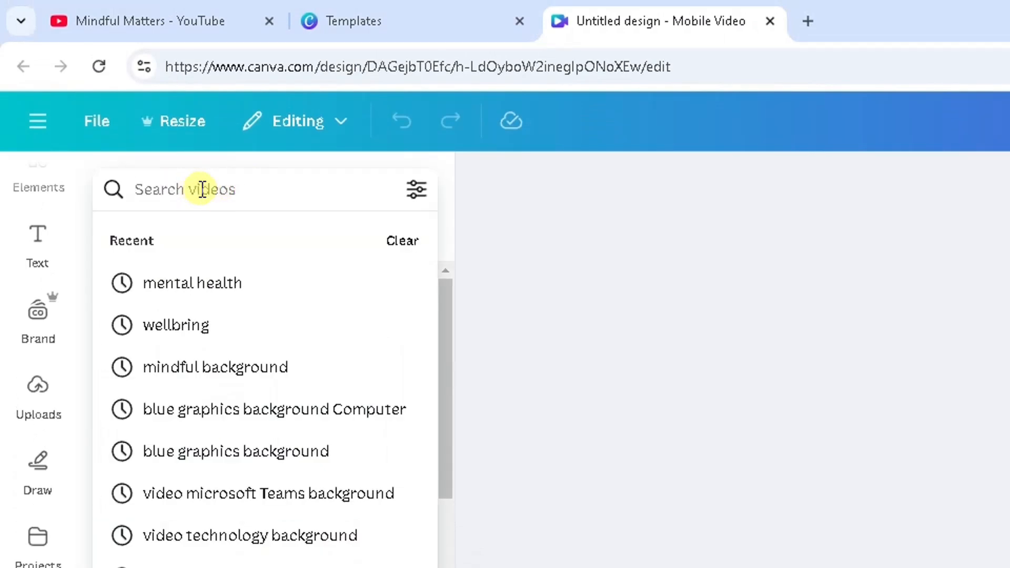
text(IT b)
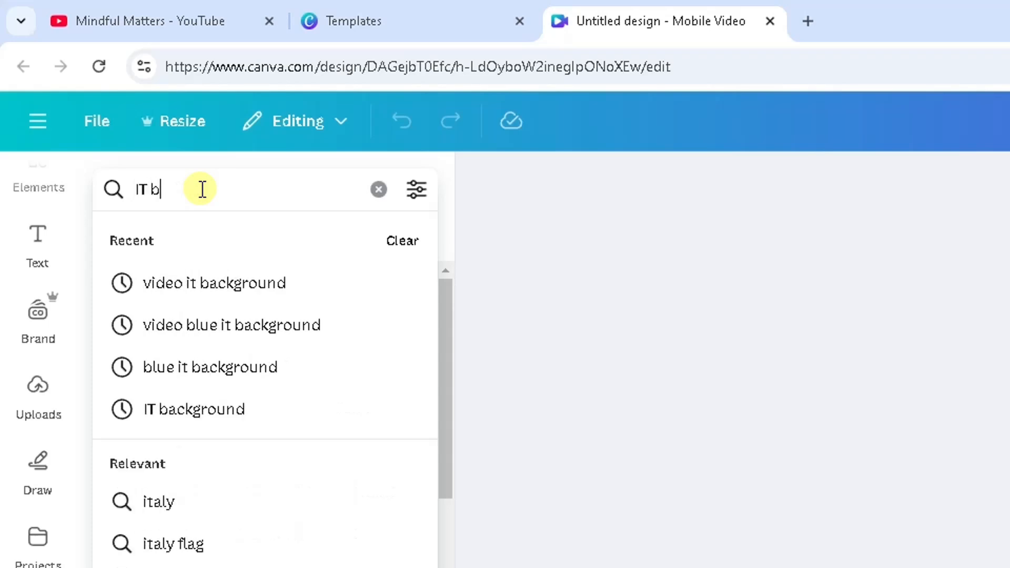
text(lue)
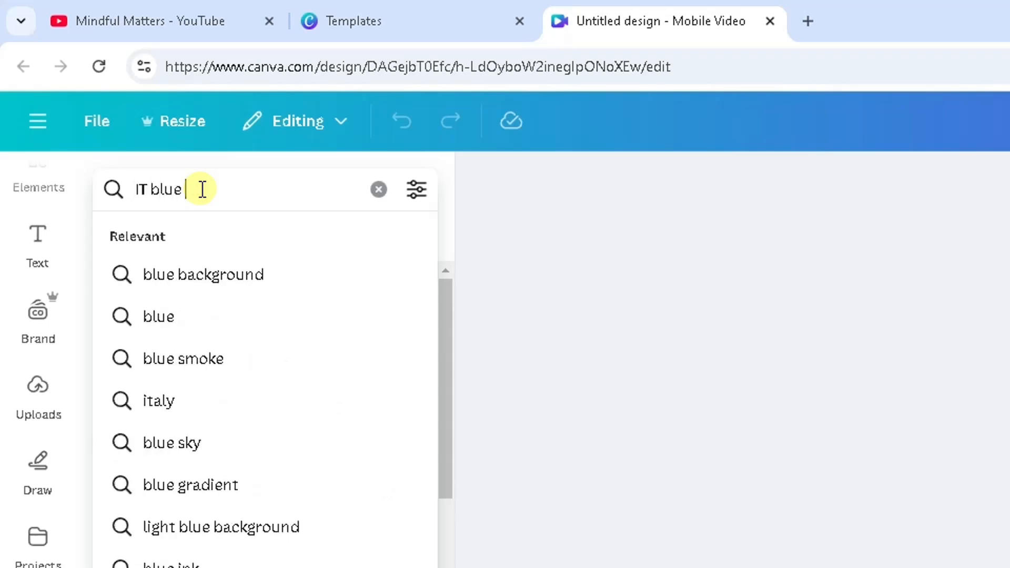
key(Return)
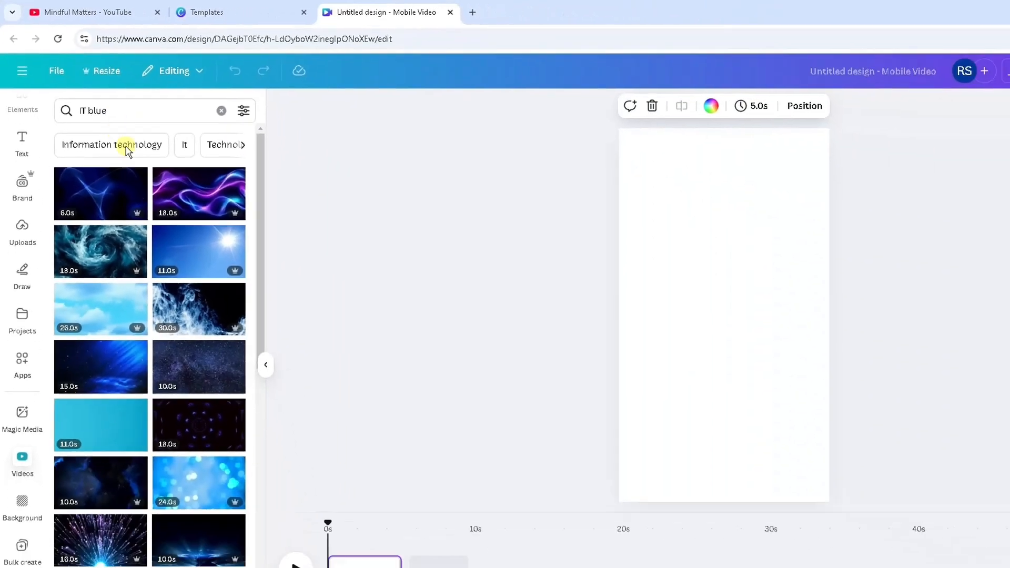
scroll(160, 285, down, 5)
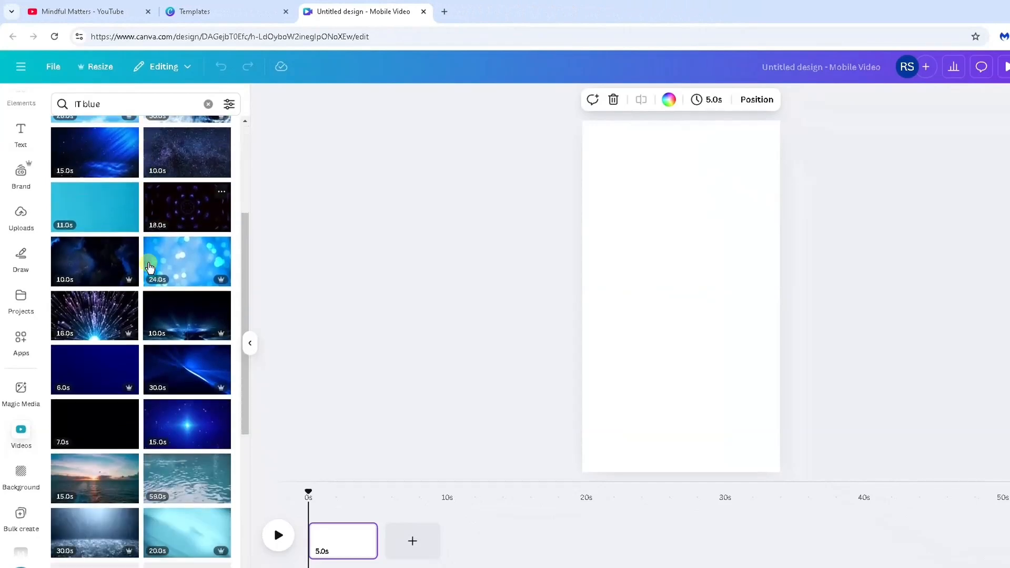
scroll(150, 267, down, 3)
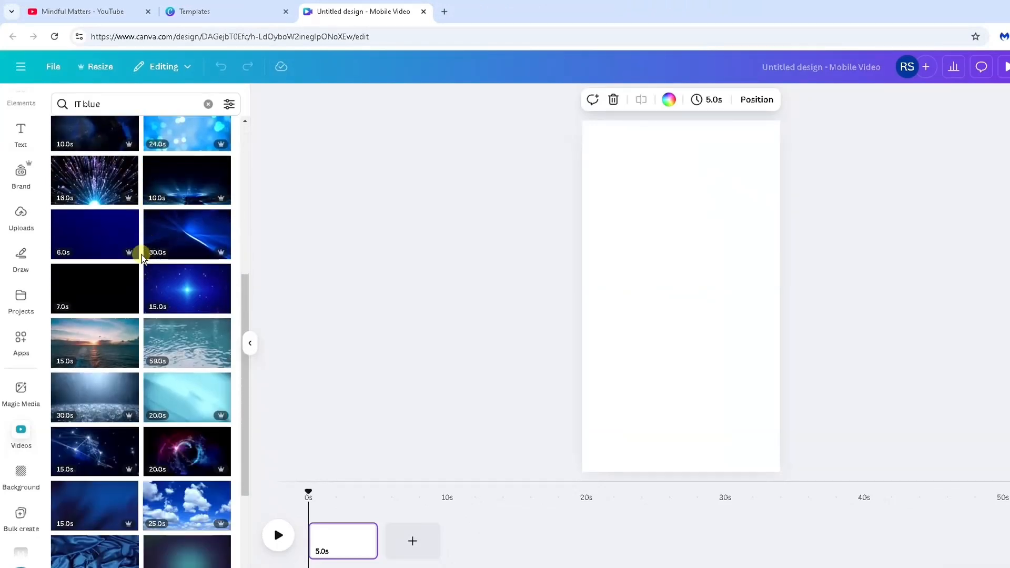
scroll(141, 258, down, 2)
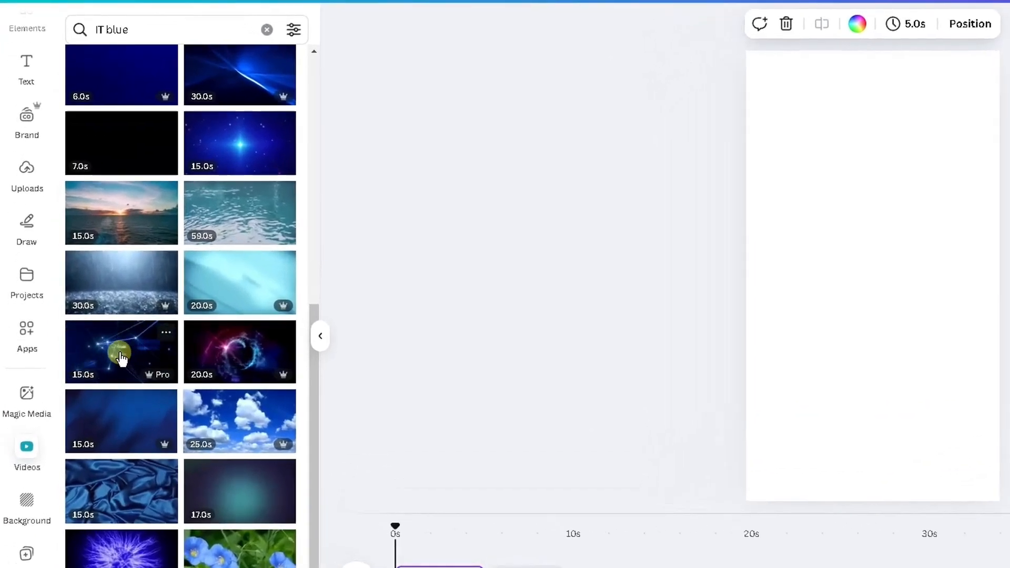
- Add the blue network video to the design as the background and trim it to 6.0 s
drag(94, 355, 753, 222)
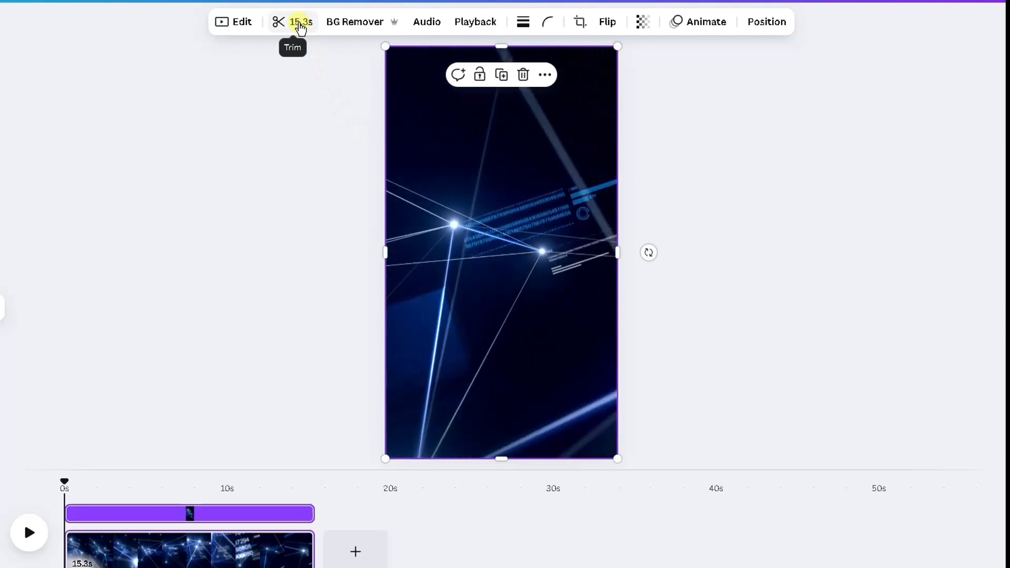
click(300, 23)
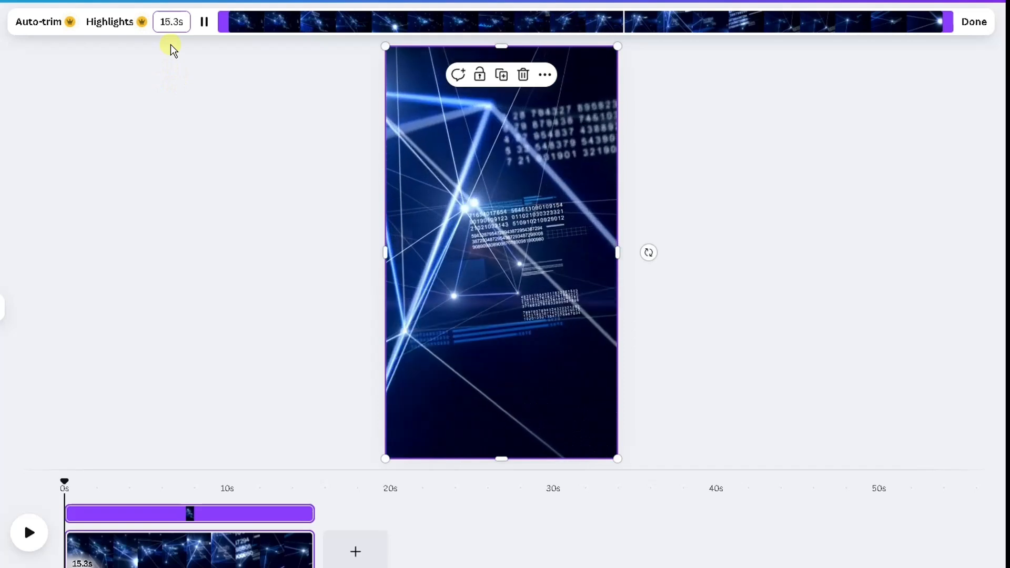
key(Delete)
key(Delete)
key(Delete)
text(6.)
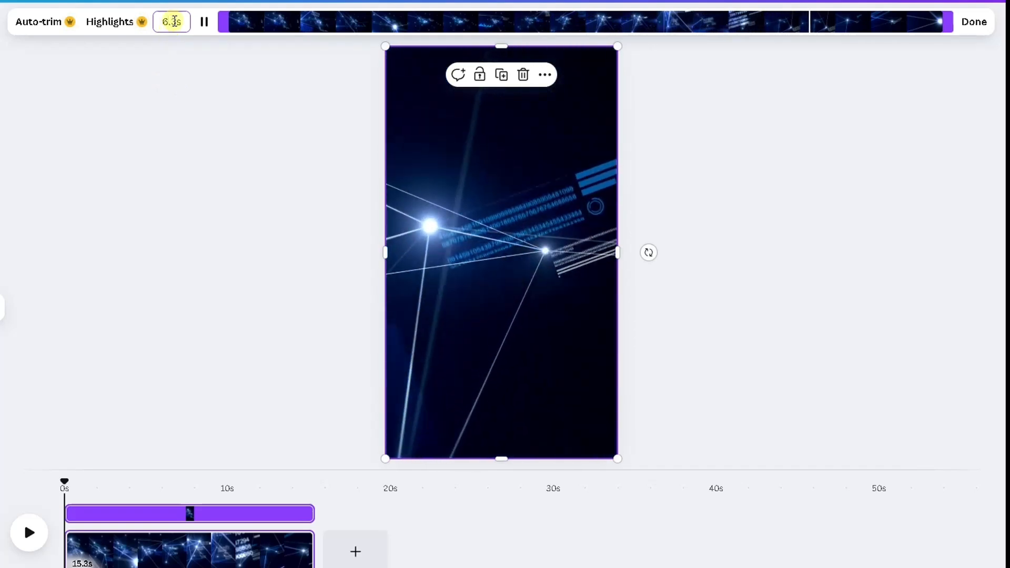
key(Delete)
text(0)
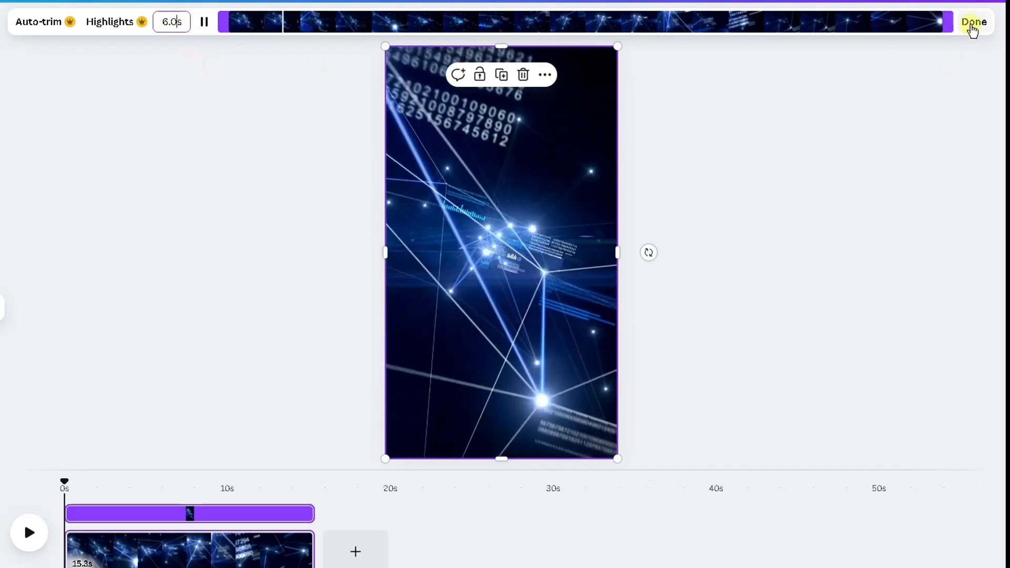
click(972, 22)
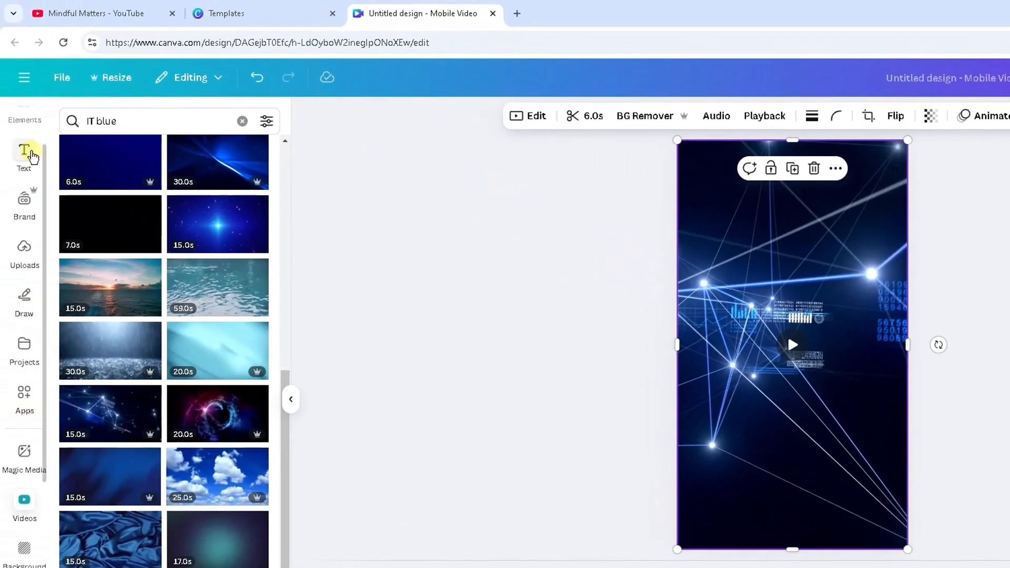
- Add a heading reading Topic near the top of the video and widen its text box
click(33, 157)
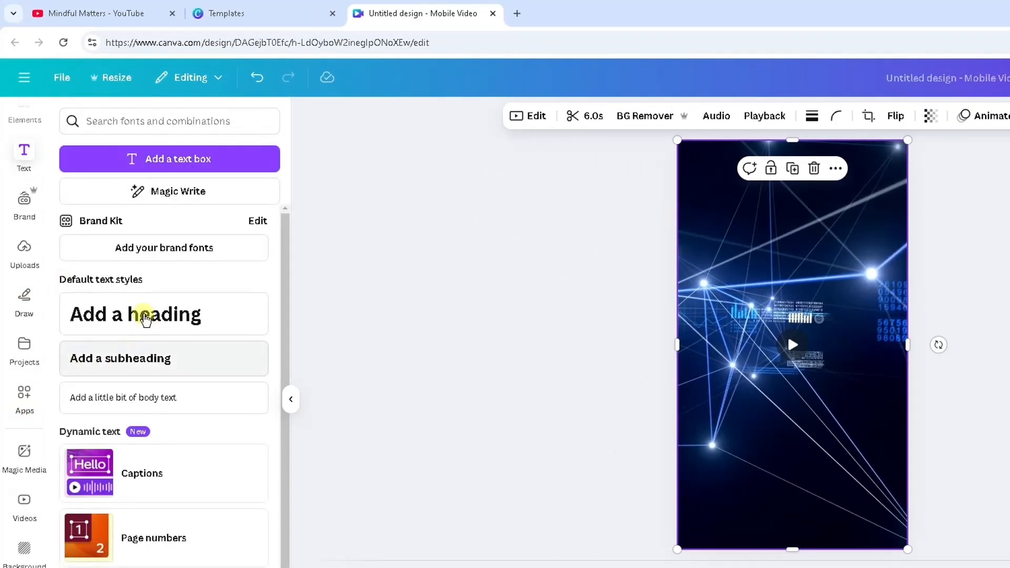
drag(134, 315, 762, 218)
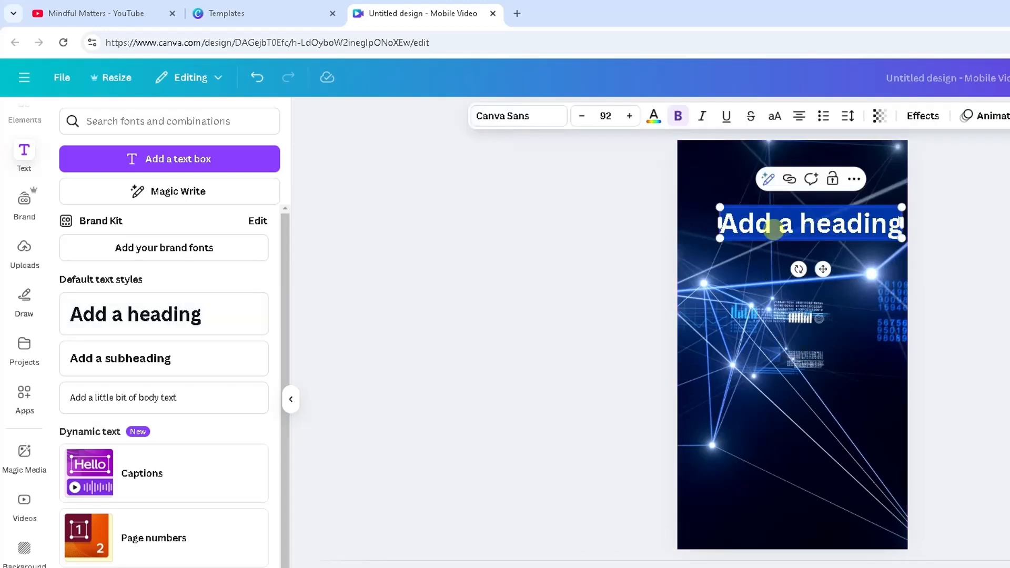
text(Topic)
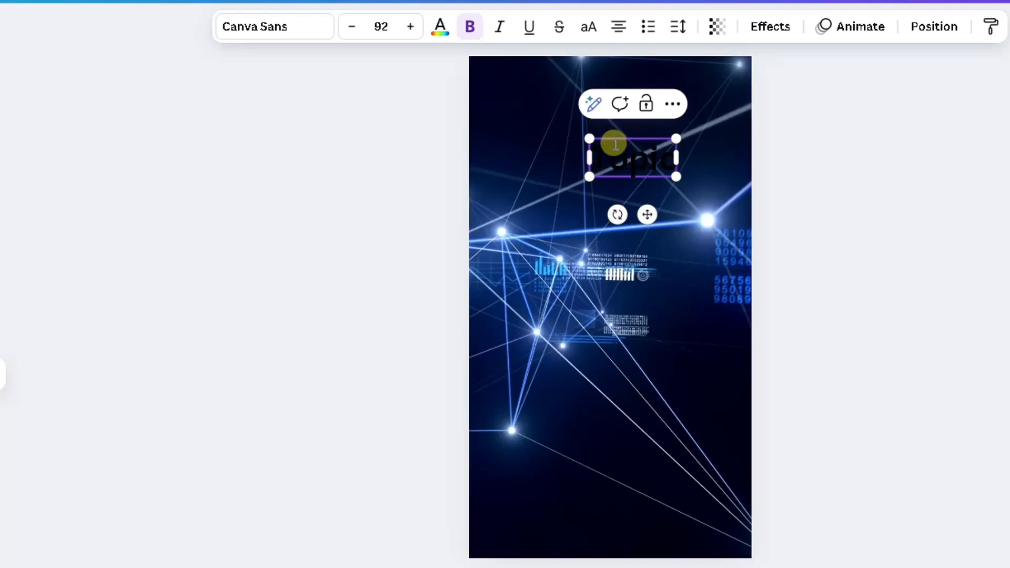
click(358, 207)
drag(623, 156, 602, 133)
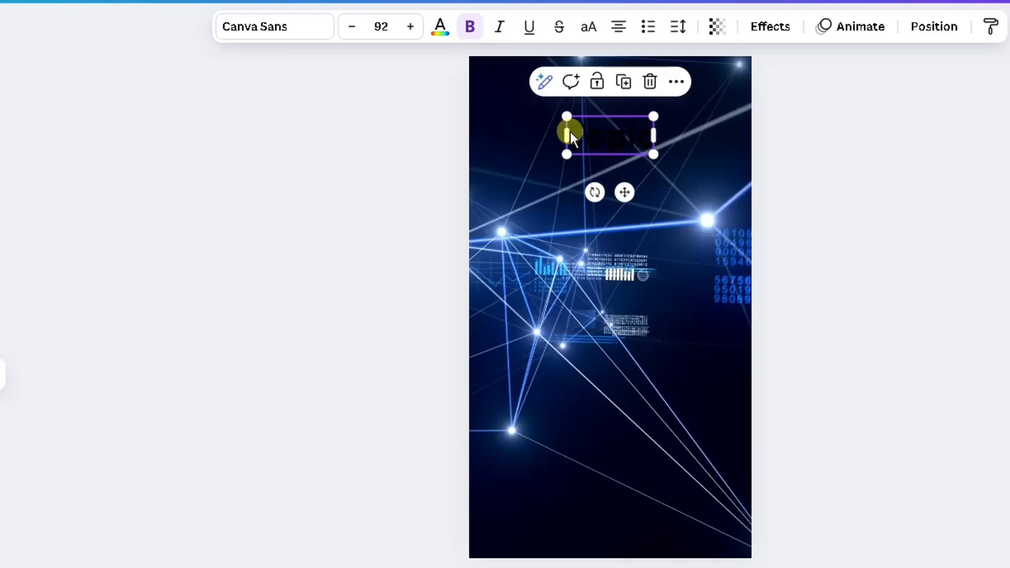
drag(565, 132, 500, 130)
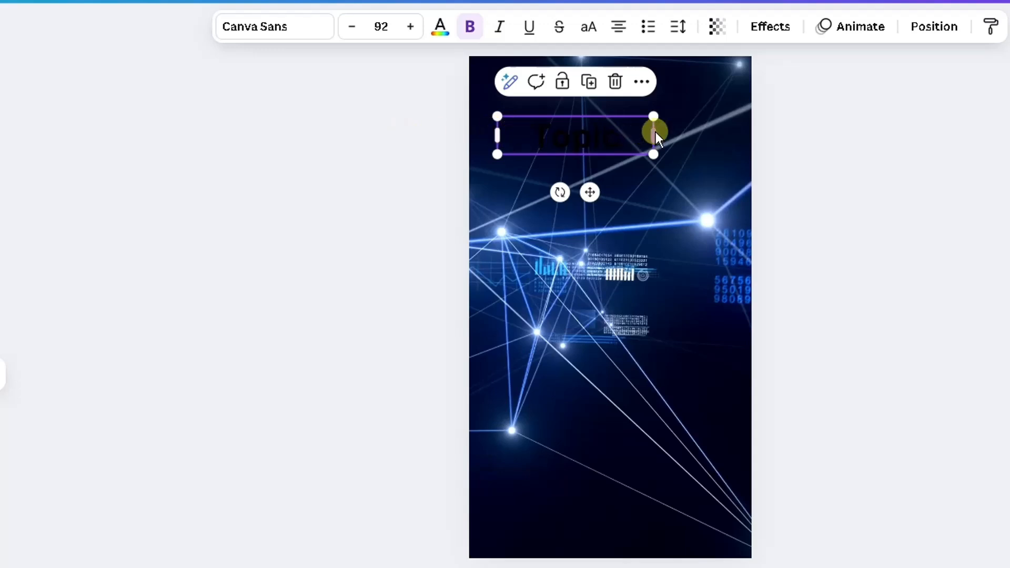
drag(655, 134, 724, 134)
- Set the Topic heading's text colour to white
double_click(622, 139)
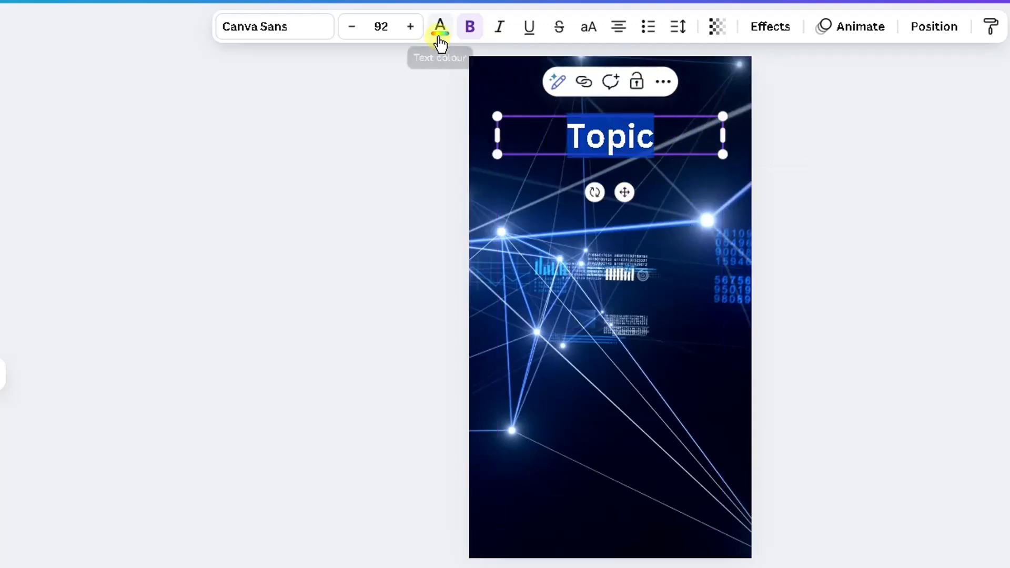
click(439, 38)
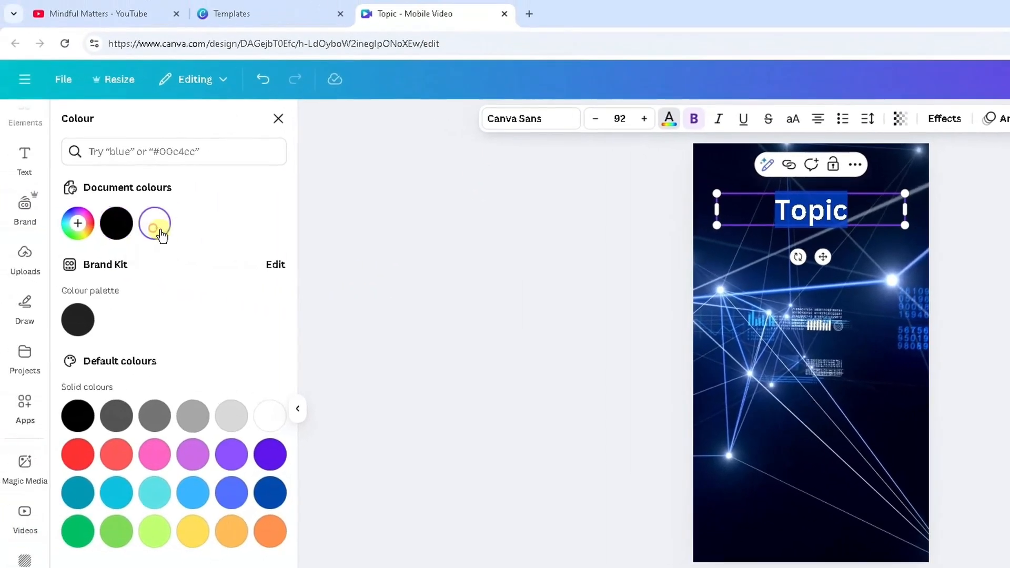
click(98, 219)
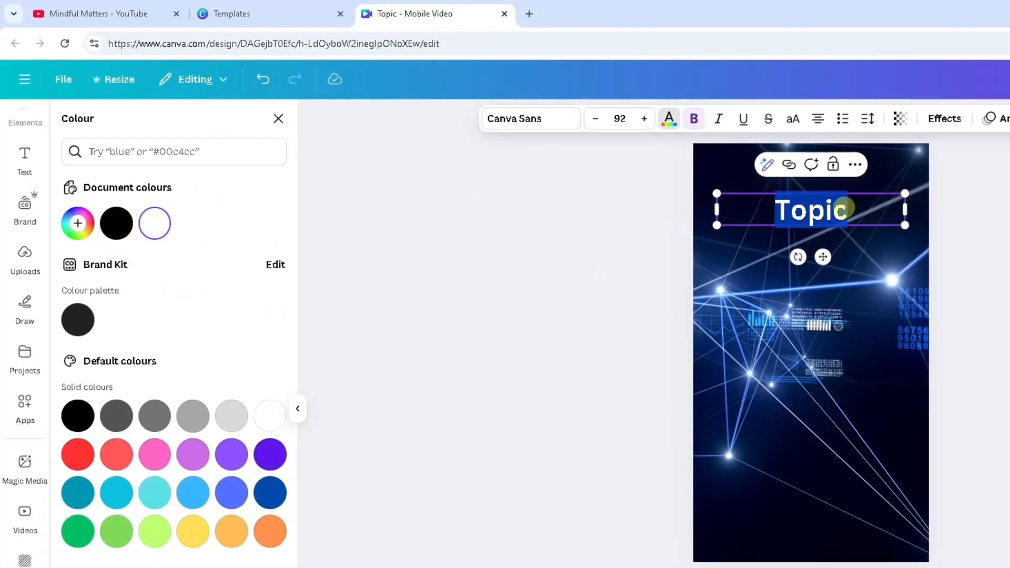
- Apply the Background text effect to the Topic heading with a green background colour
click(955, 122)
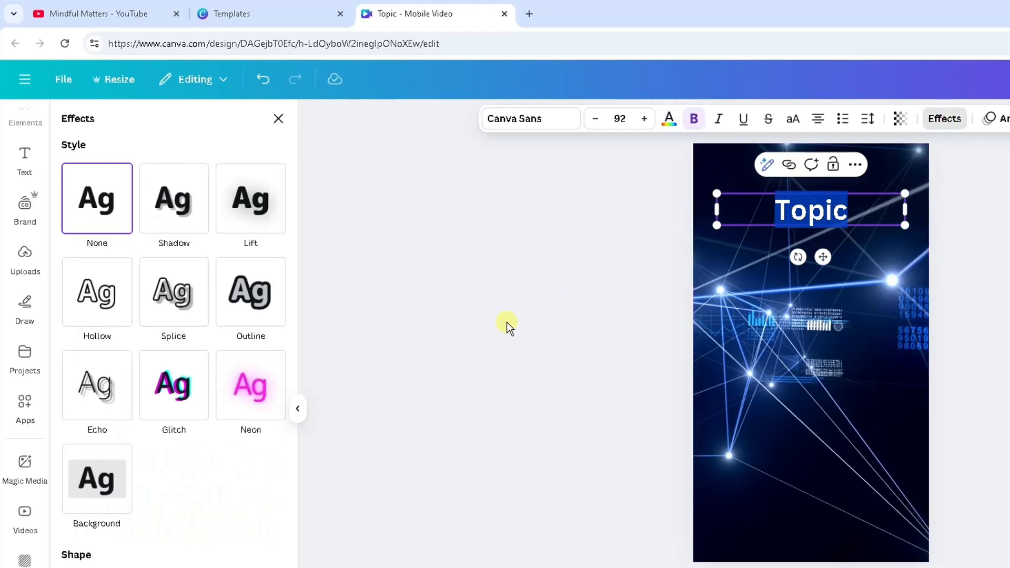
click(121, 475)
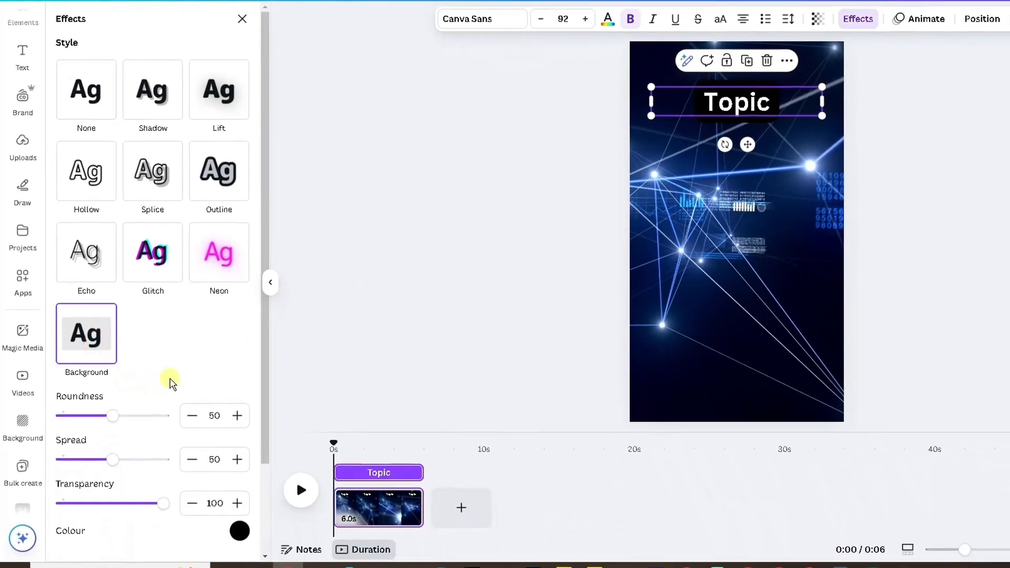
scroll(176, 354, down, 2)
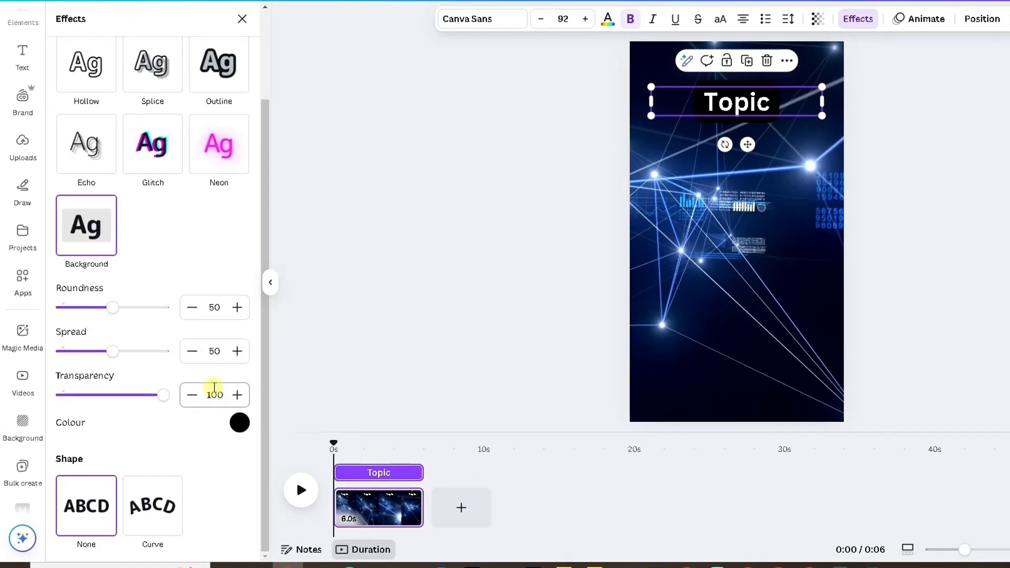
click(239, 422)
scroll(171, 315, down, 1)
scroll(171, 318, down, 2)
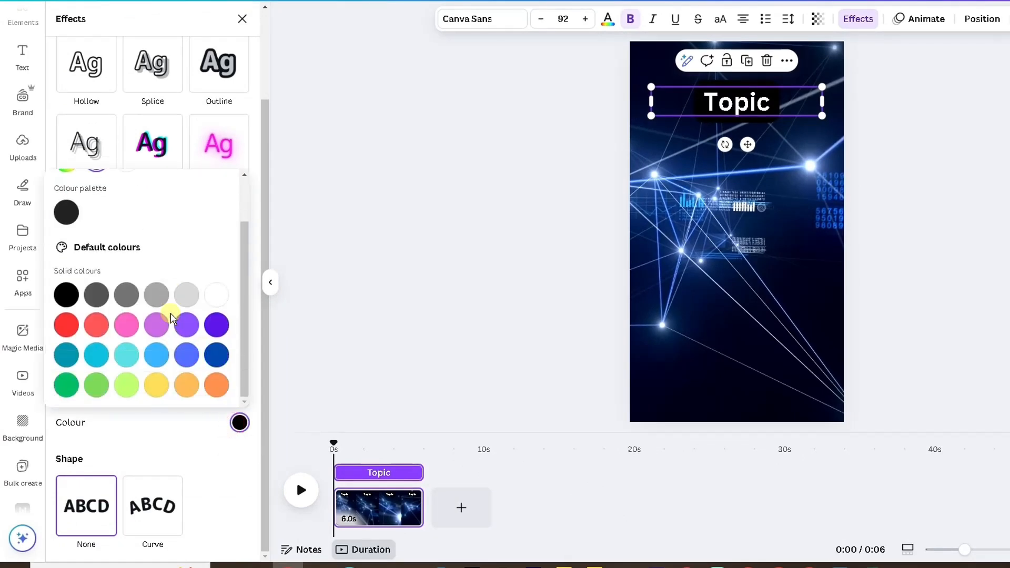
click(157, 384)
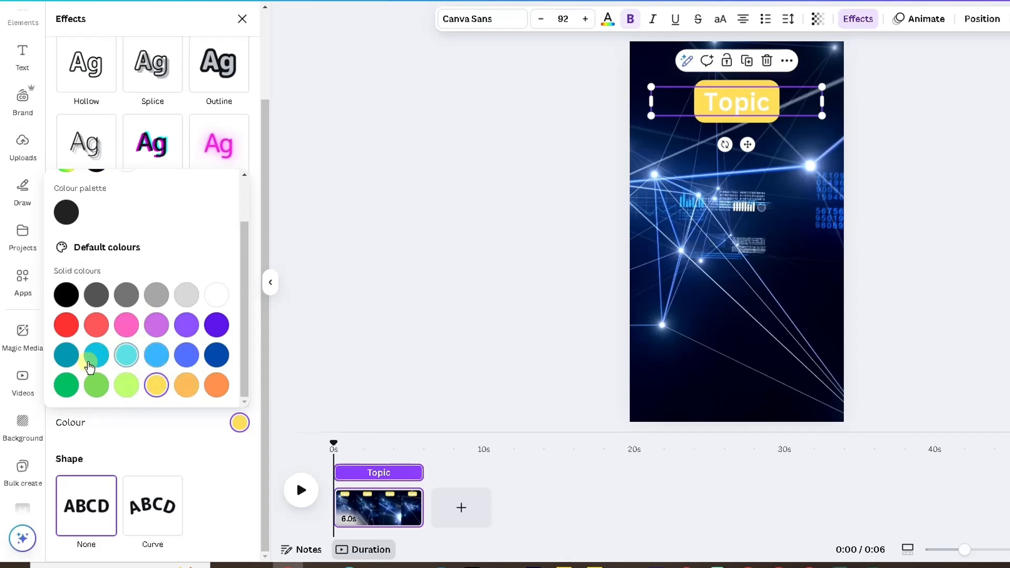
click(71, 386)
click(345, 242)
click(646, 166)
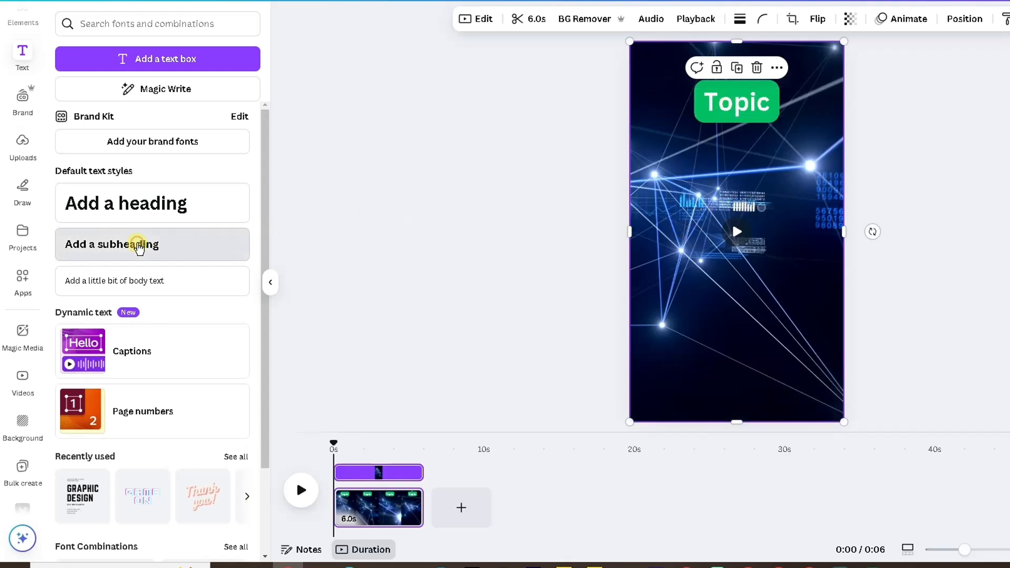
- Add a subheading reading Part 1 below the Topic heading and increase its font size to 60
drag(138, 248, 747, 196)
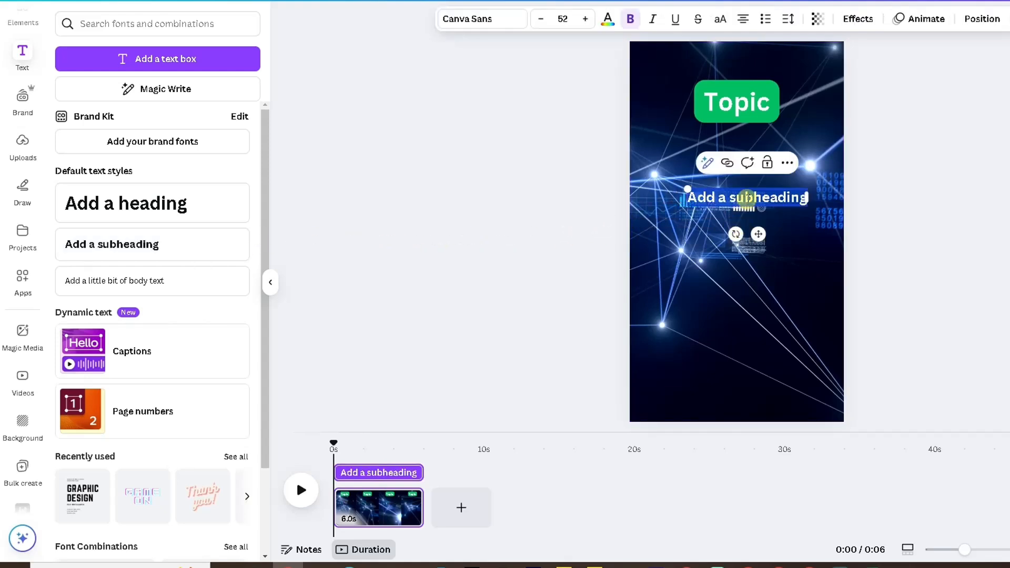
text(Part 1)
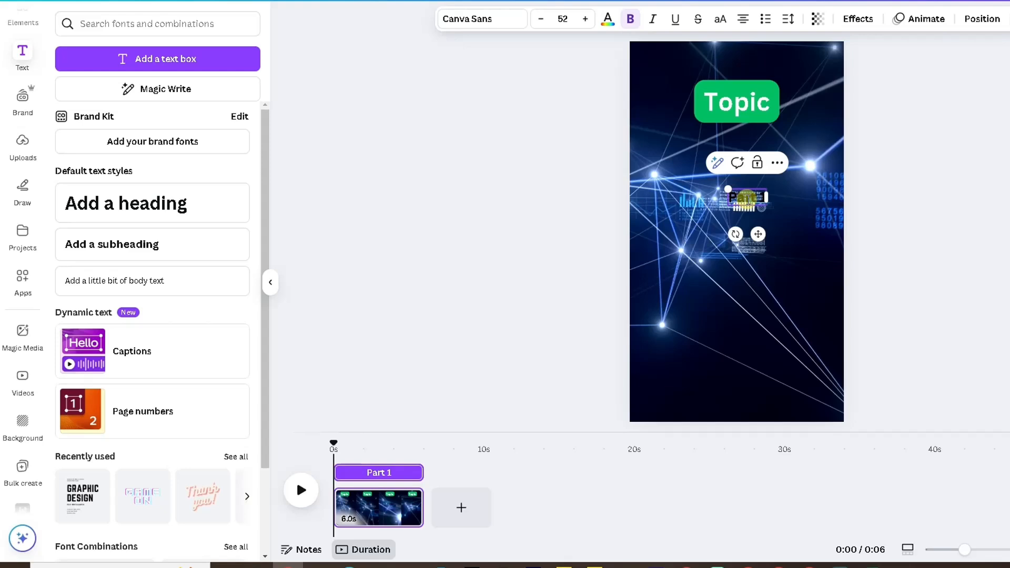
click(550, 197)
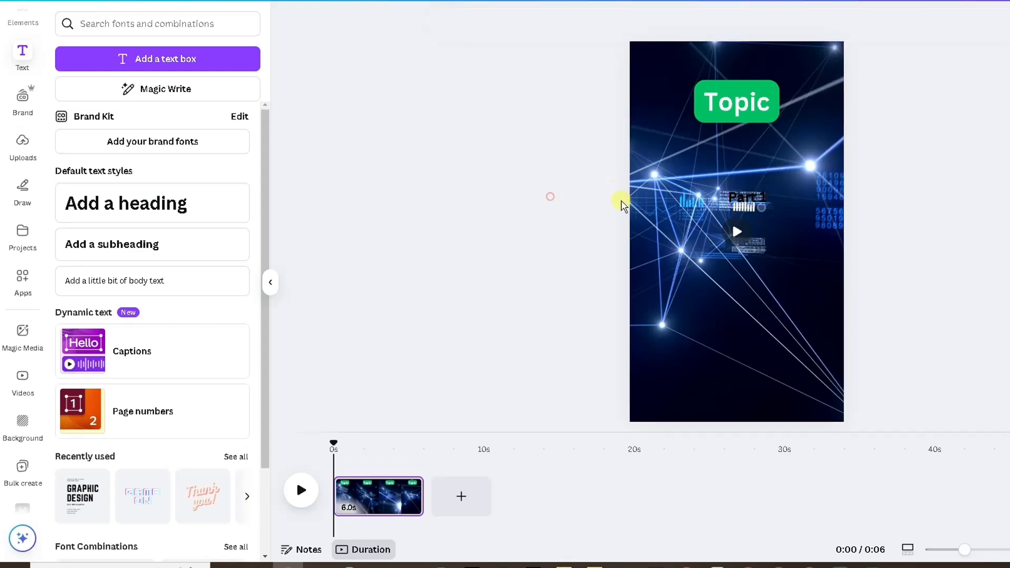
drag(758, 197, 745, 189)
click(581, 20)
click(581, 20)
click(581, 20)
click(581, 20)
click(581, 20)
click(580, 20)
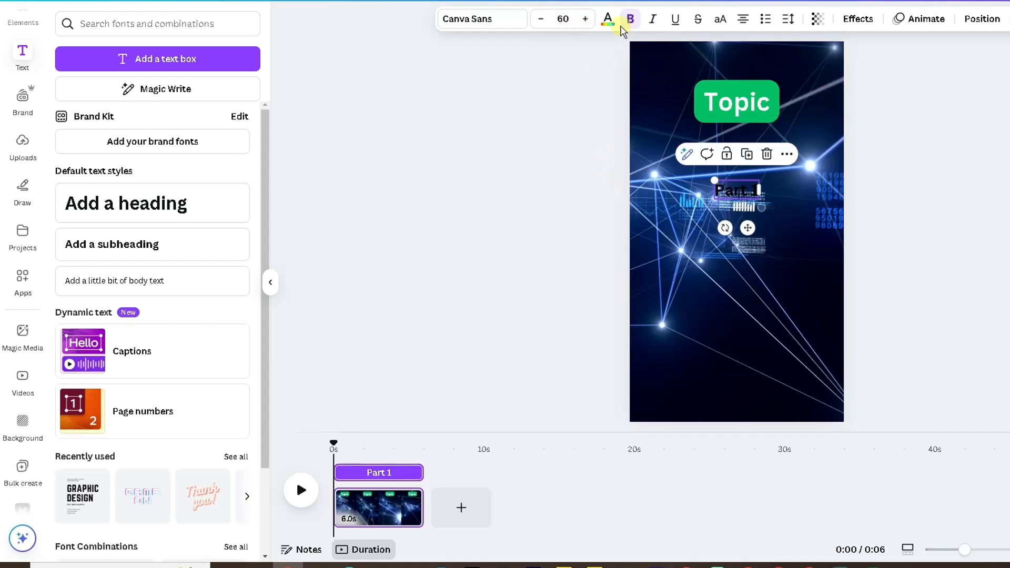
- Make the Part 1 text white and give it a black Outline effect with thickness 101
click(607, 19)
click(179, 122)
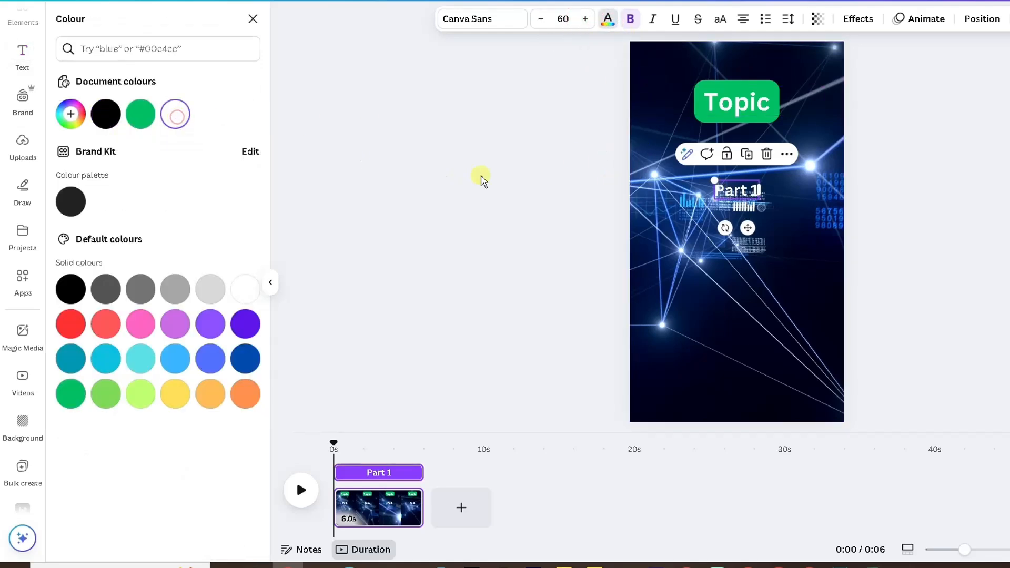
click(856, 19)
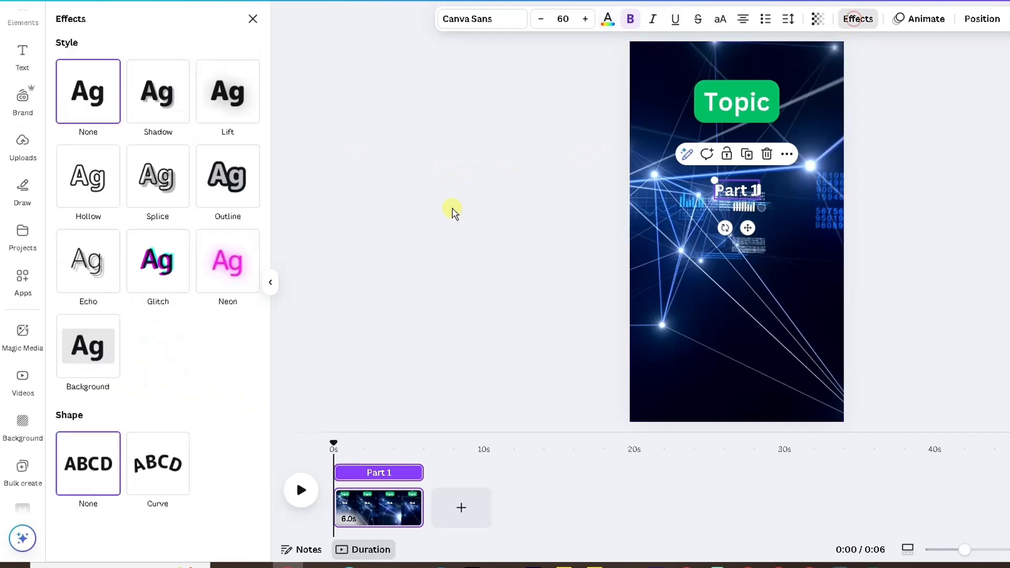
click(237, 201)
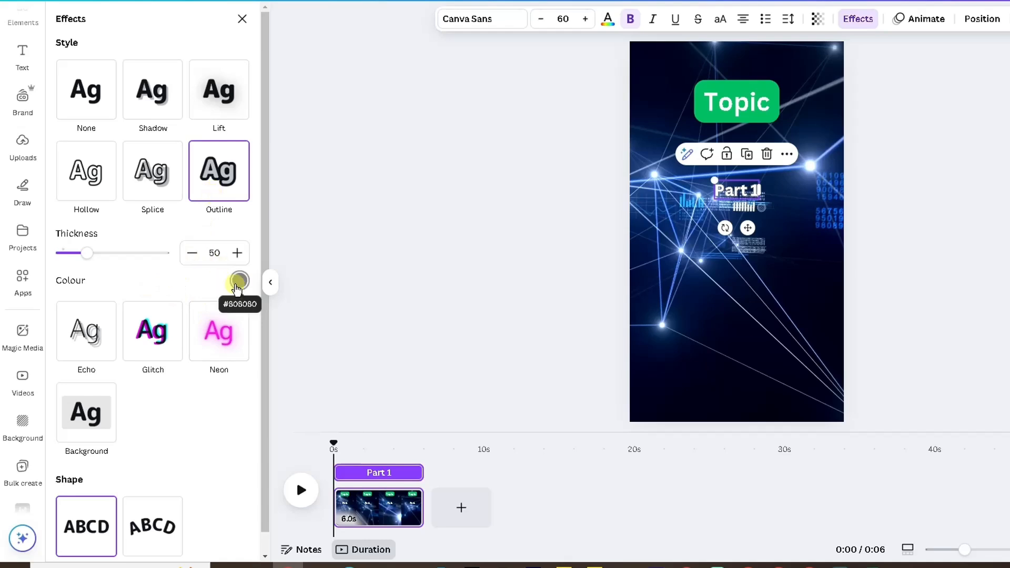
click(238, 281)
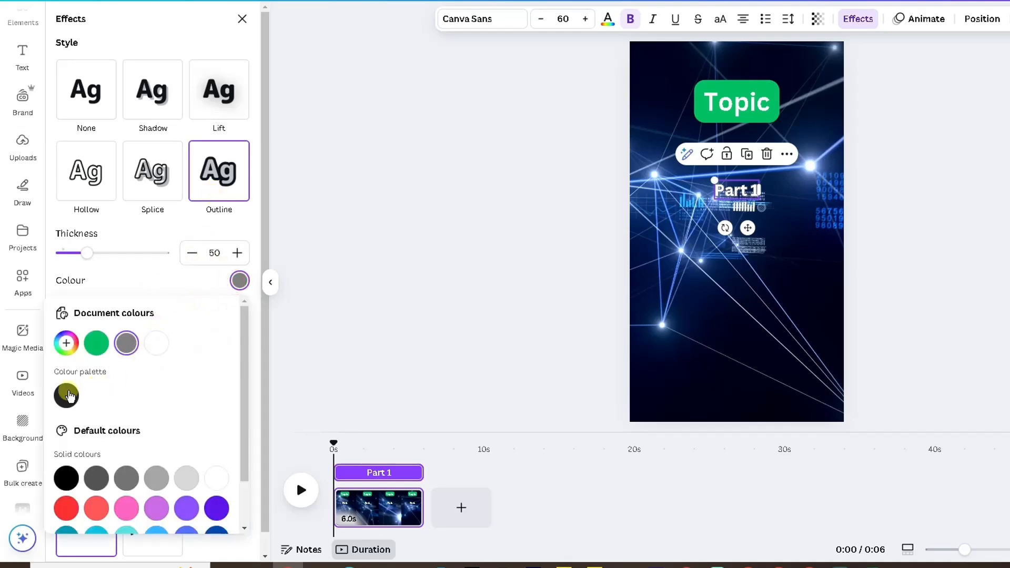
click(66, 396)
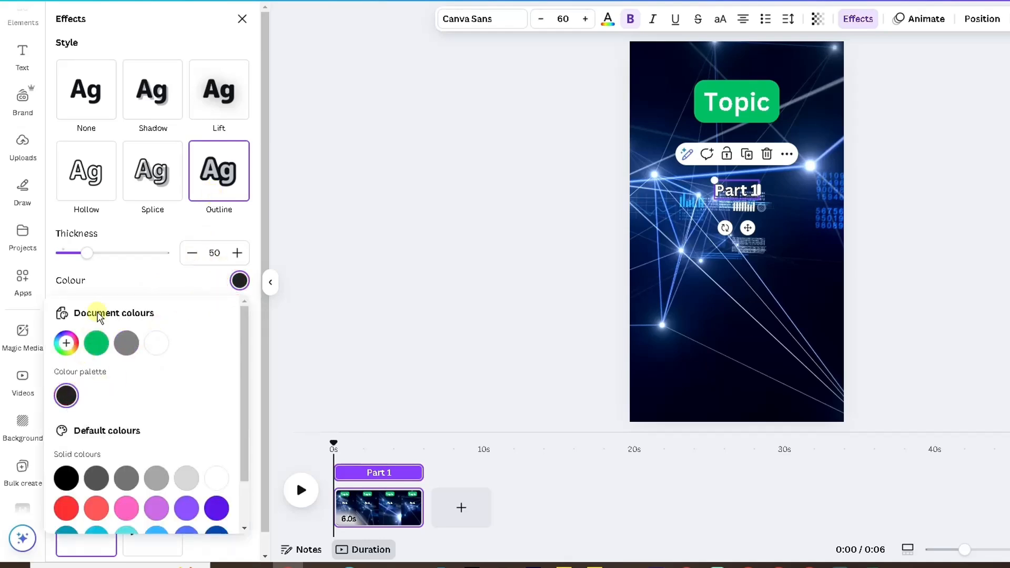
drag(90, 254, 92, 256)
drag(98, 257, 111, 257)
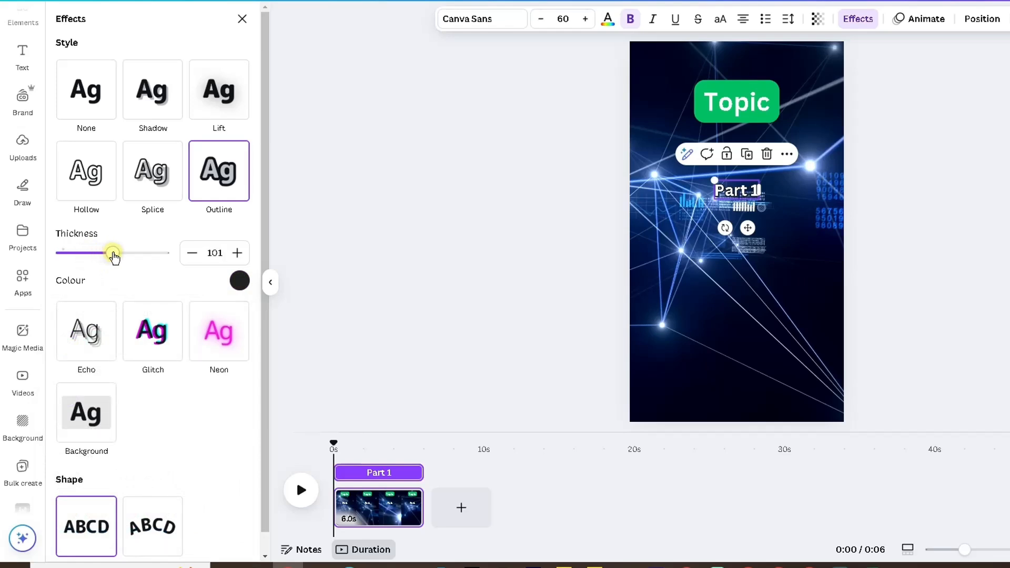
click(321, 180)
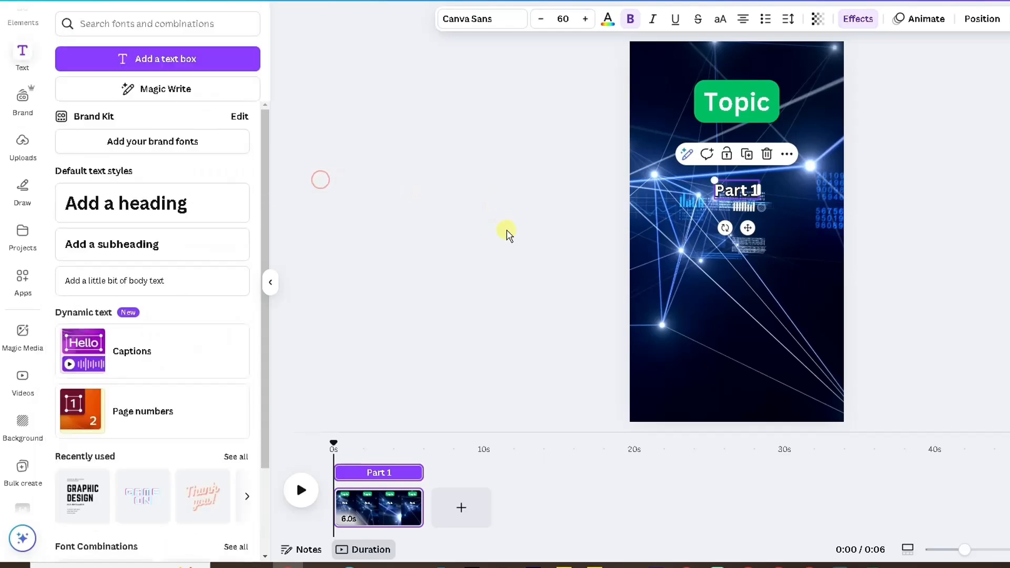
- Add another subheading below Part 1 and increase its font size to 60
click(661, 238)
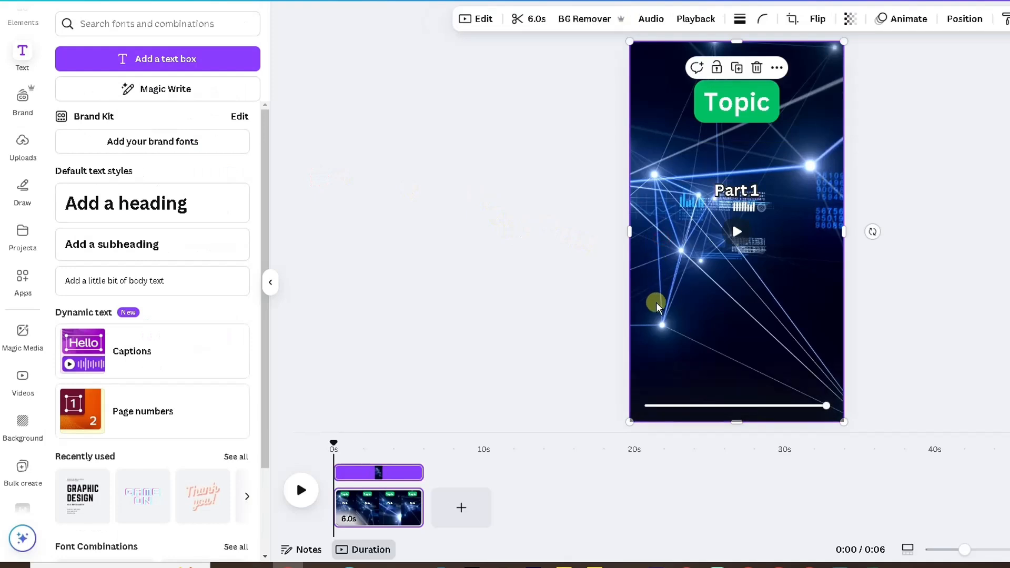
drag(105, 247, 718, 254)
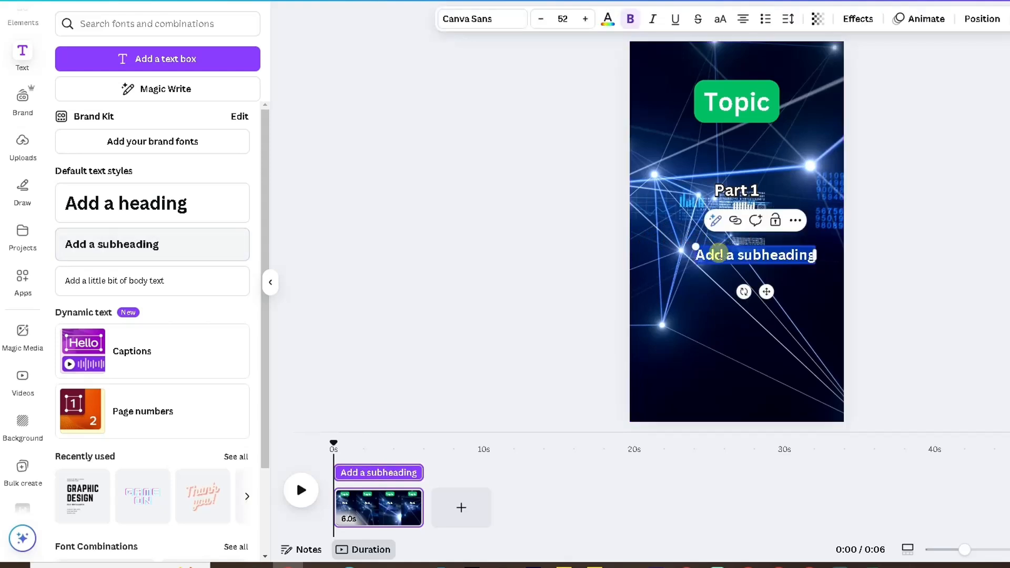
click(738, 190)
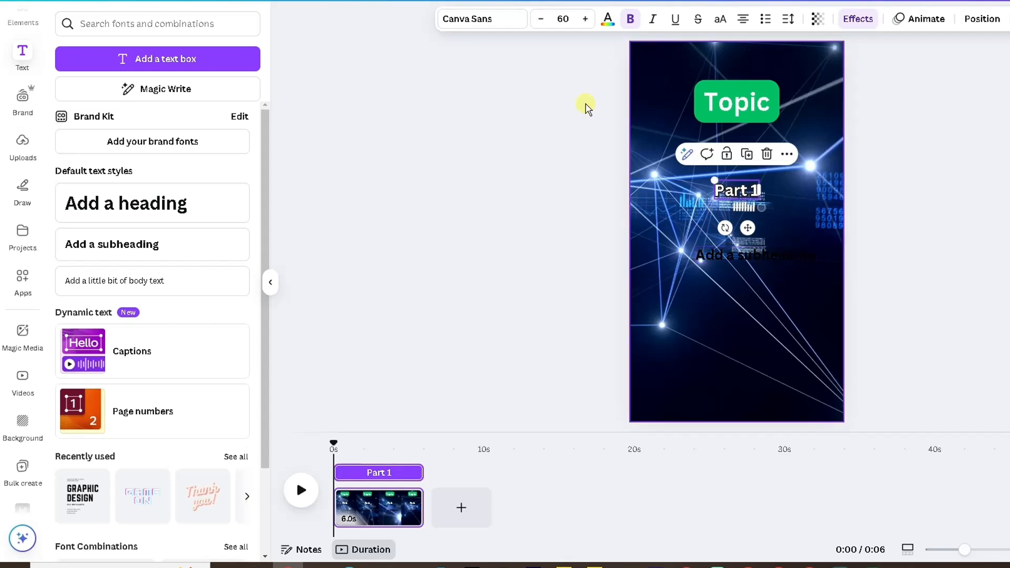
click(725, 252)
click(582, 20)
click(583, 20)
click(582, 20)
click(582, 19)
click(583, 20)
click(582, 19)
click(582, 19)
click(582, 19)
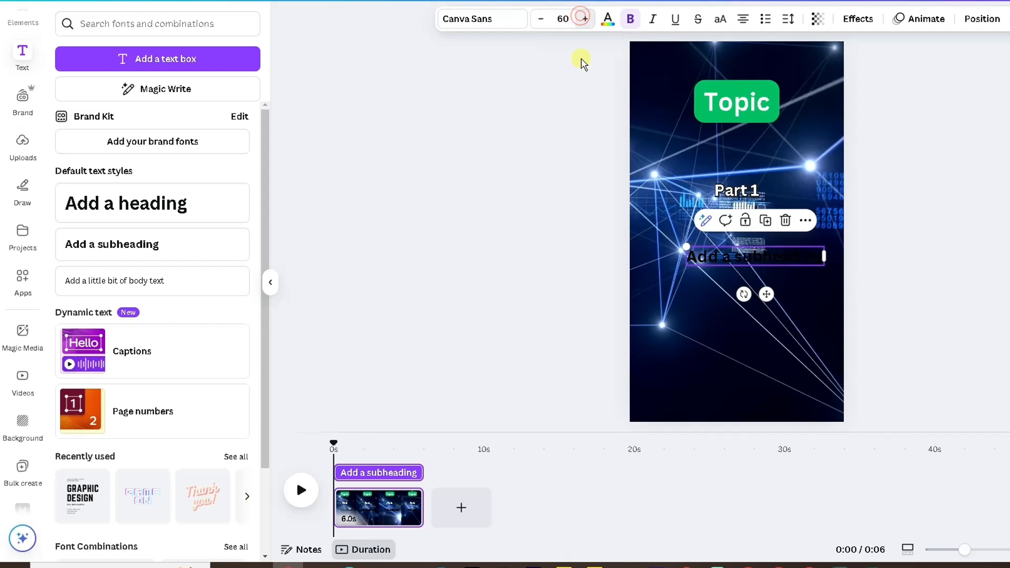
drag(721, 257, 708, 258)
double_click(717, 260)
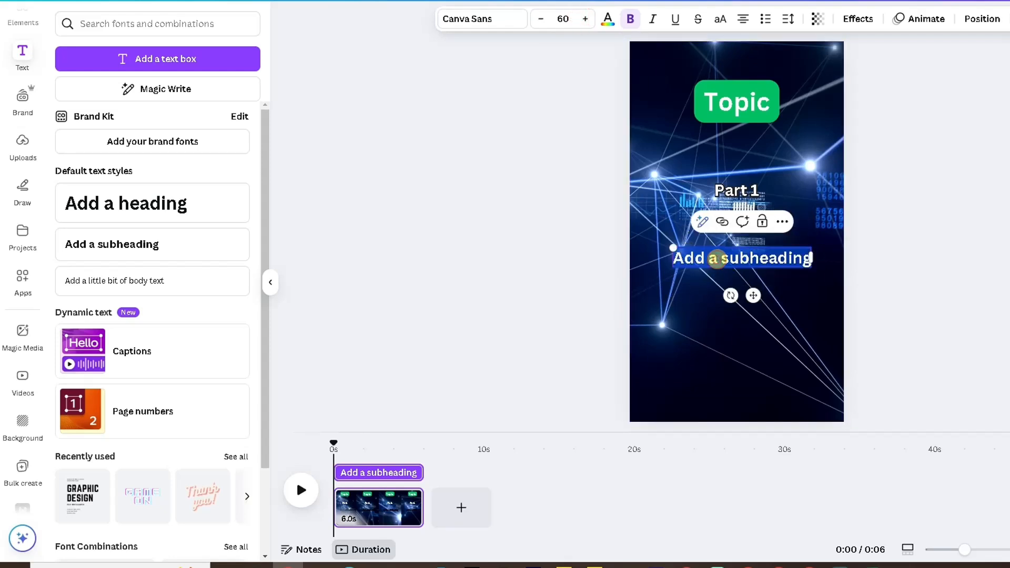
- Change the new subheading's text to Part 2 and make it white
text(Part 2)
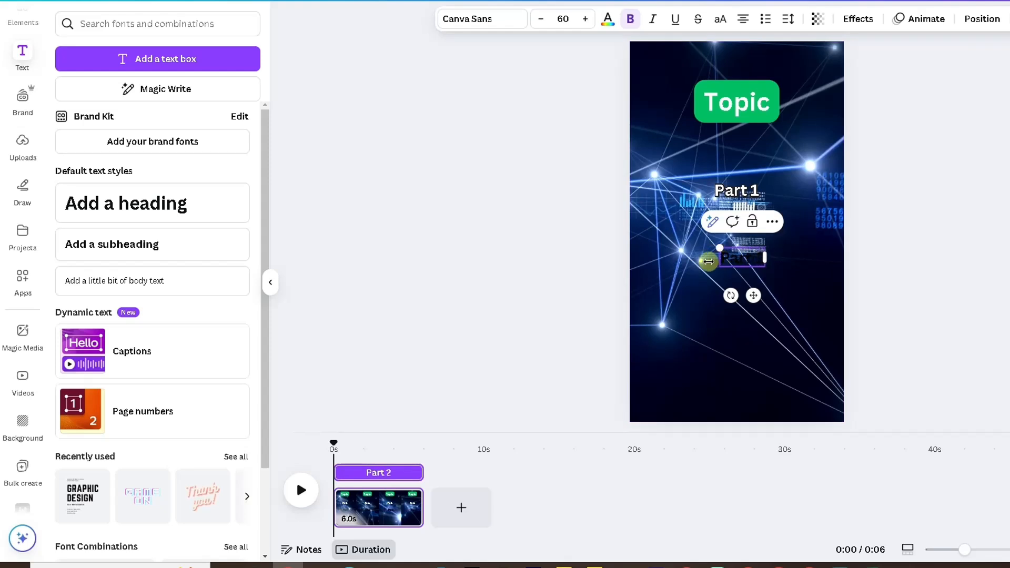
click(698, 263)
click(731, 256)
drag(731, 254, 725, 254)
double_click(732, 256)
click(742, 256)
click(608, 23)
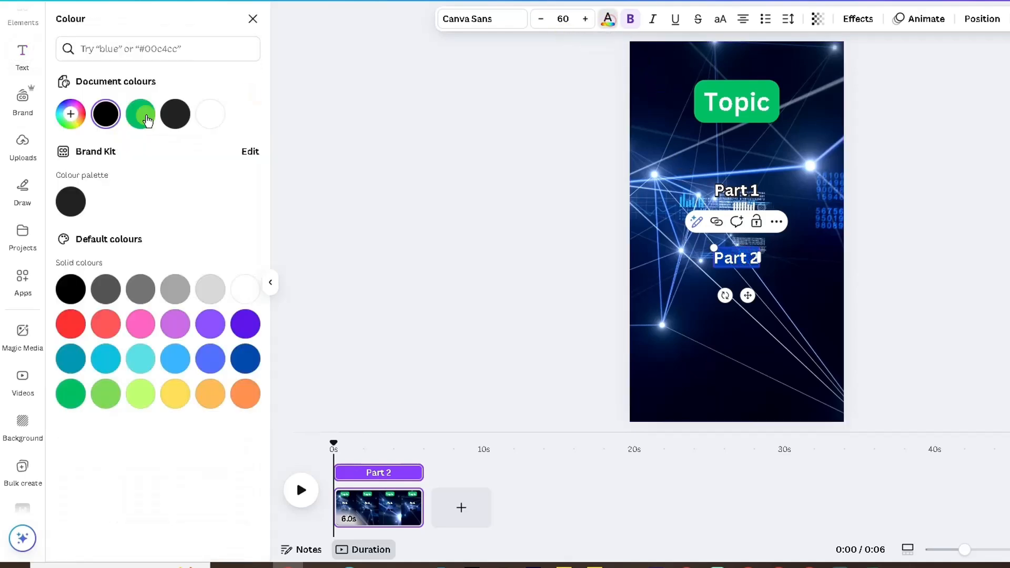
click(204, 109)
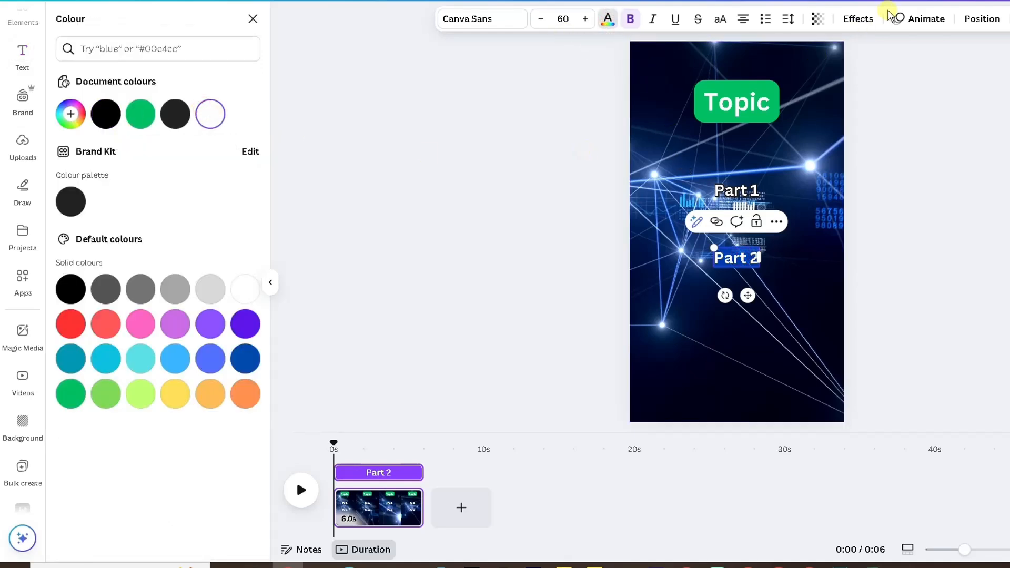
- Give the Part 2 text a black Outline effect with thickness 101
click(857, 19)
click(216, 192)
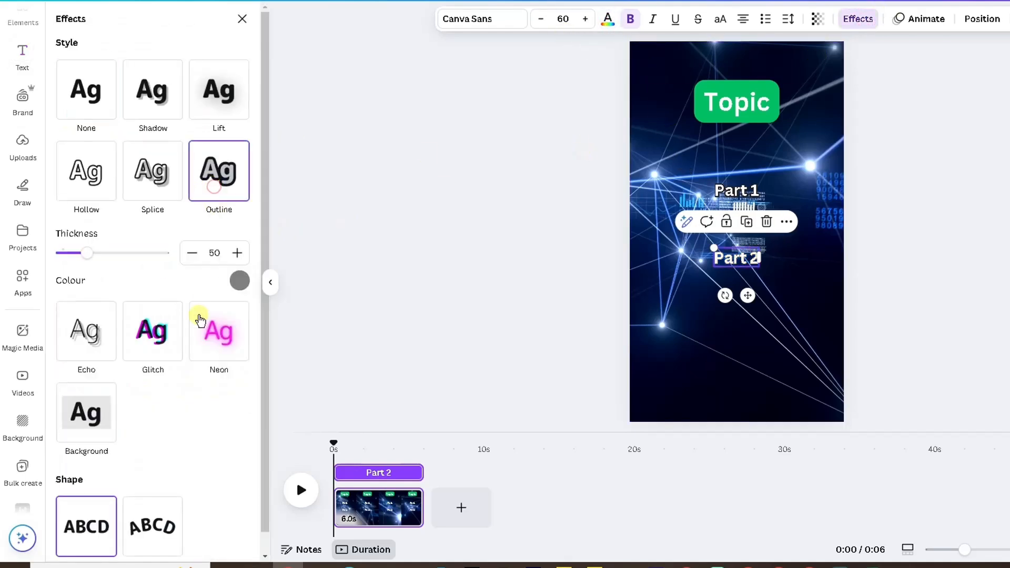
click(239, 280)
click(136, 347)
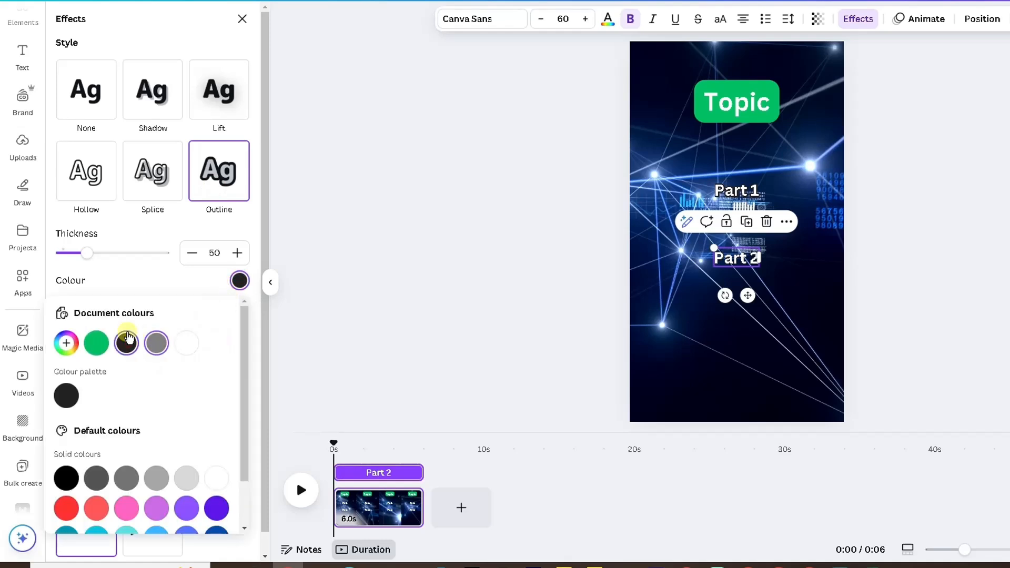
drag(88, 255, 112, 260)
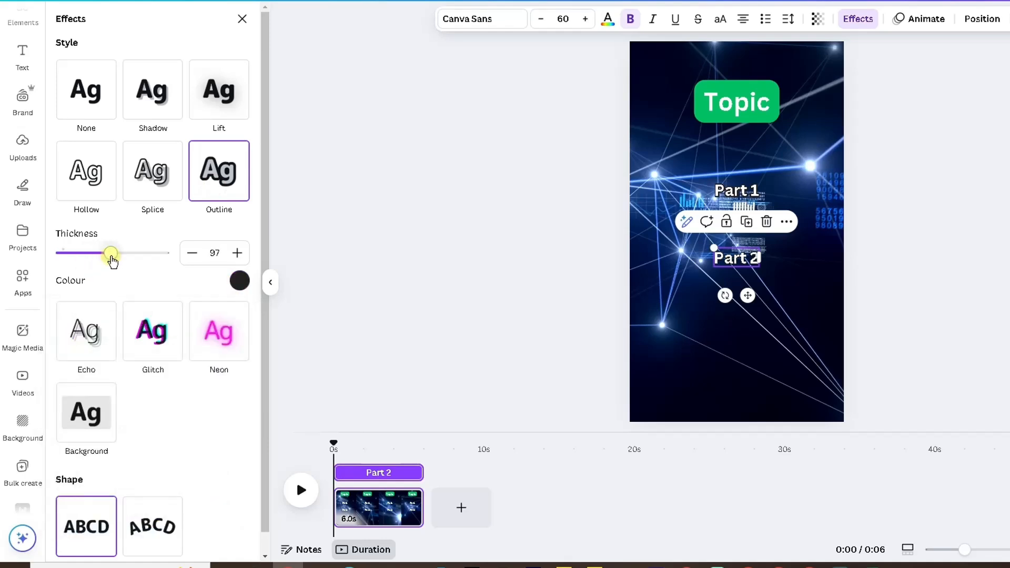
click(242, 19)
- Move the Part 2 text up so it sits directly below Part 1
click(535, 219)
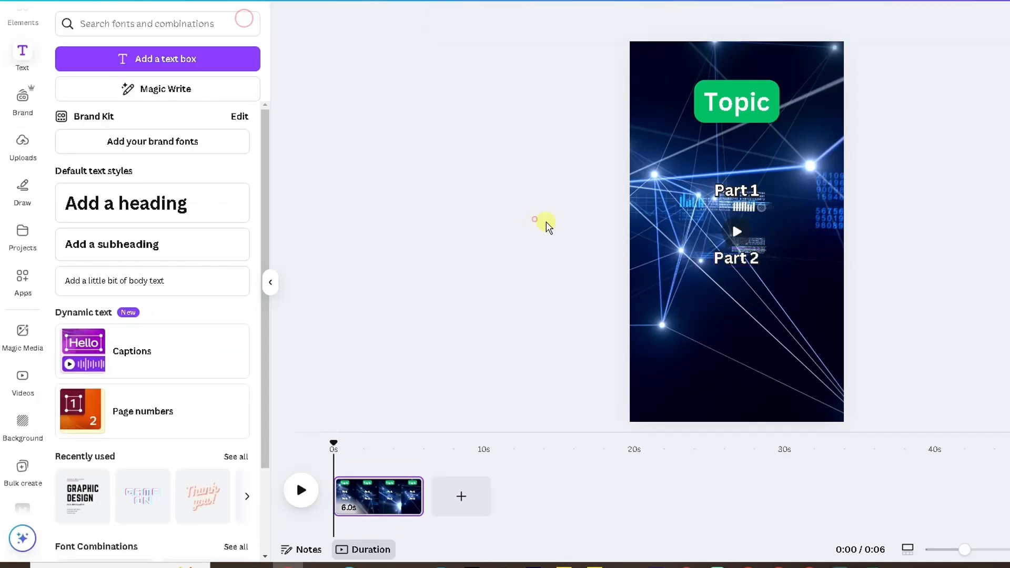
click(732, 264)
drag(732, 264, 731, 219)
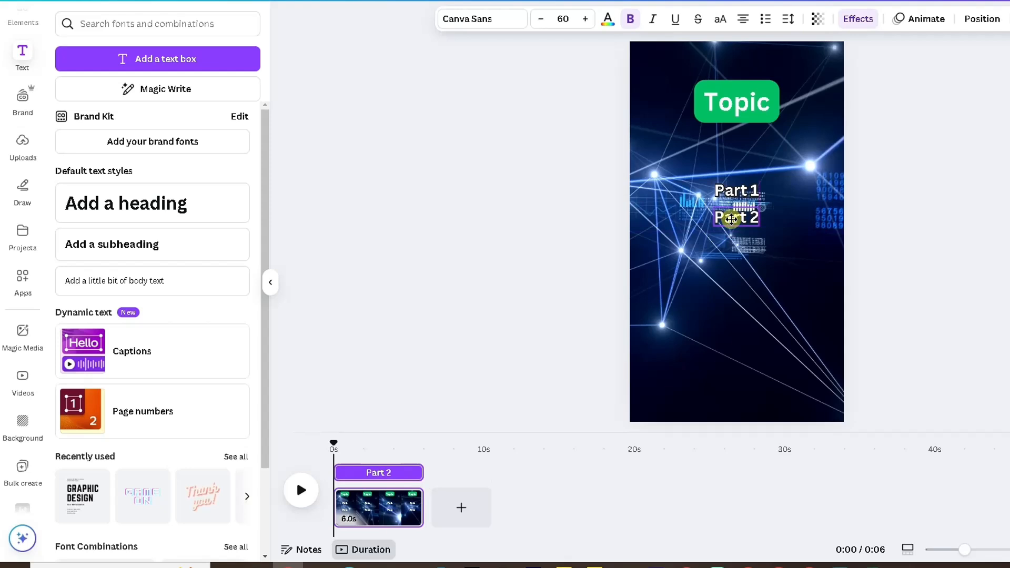
mouse_move(728, 194)
mouse_down()
mouse_move(729, 185)
mouse_move(729, 195)
mouse_up()
click(532, 268)
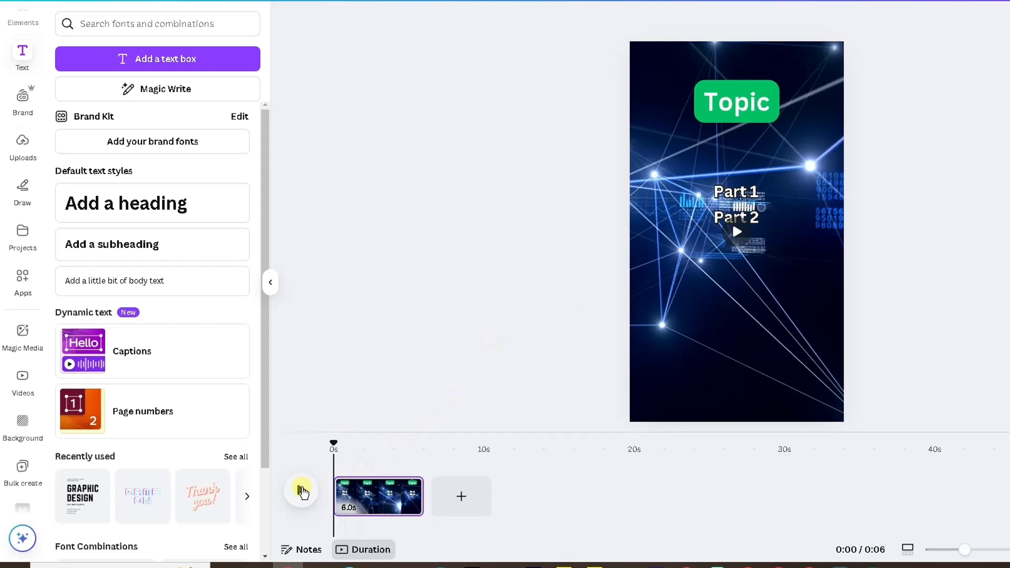
- Shorten the Part 1 text's timing so it ends at about 4.5 s
click(300, 493)
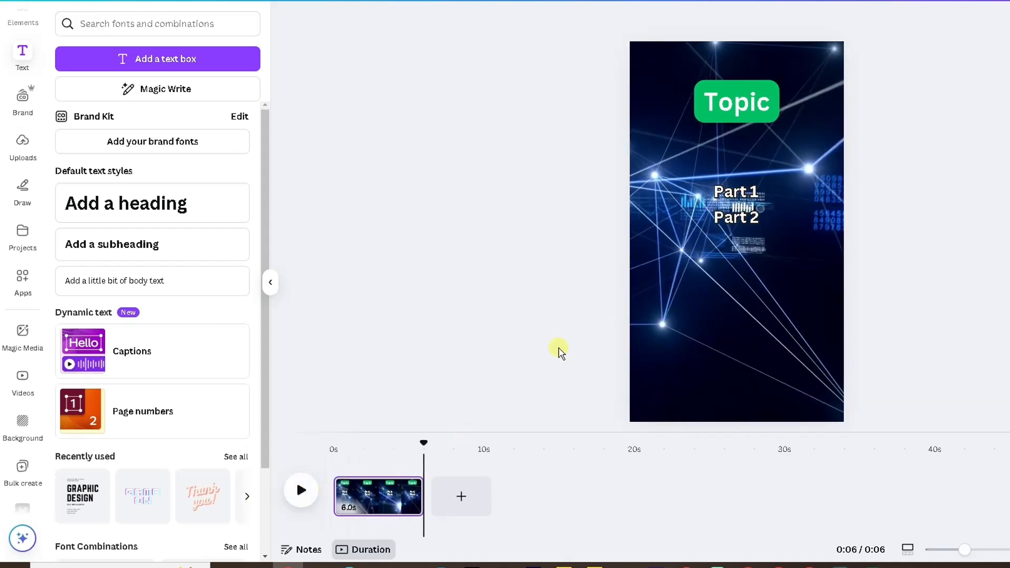
click(724, 193)
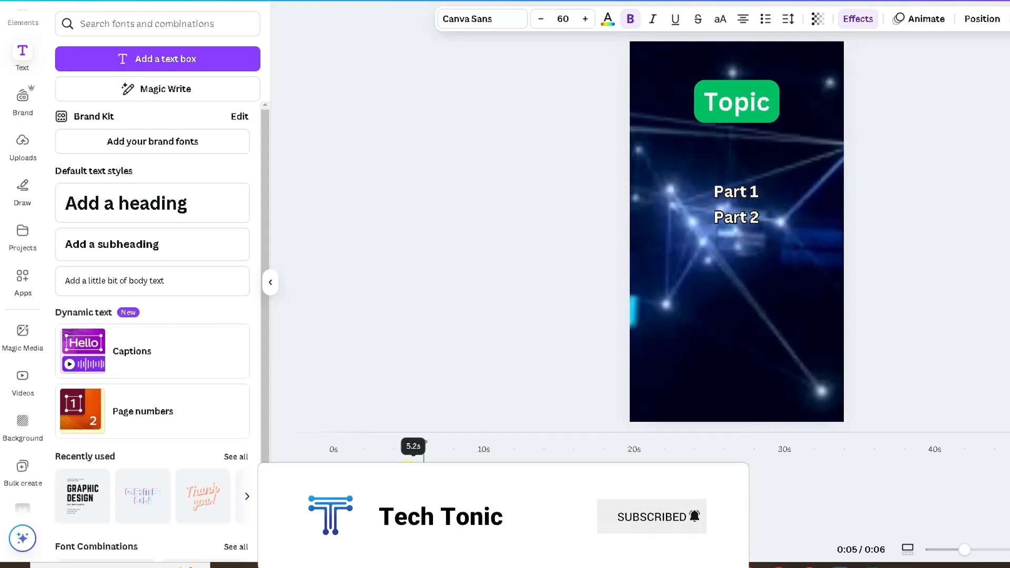
drag(403, 470, 398, 469)
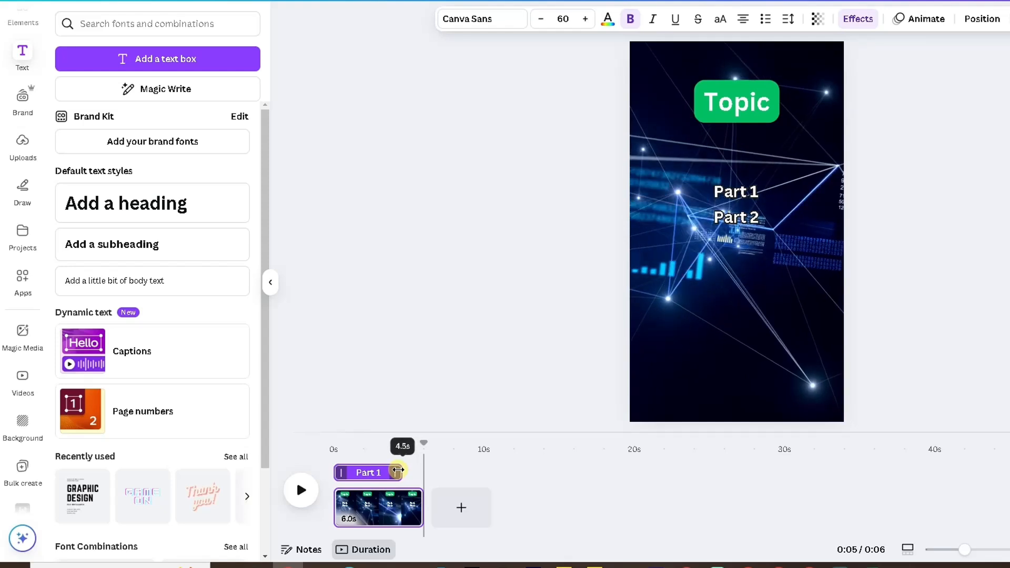
drag(397, 470, 397, 469)
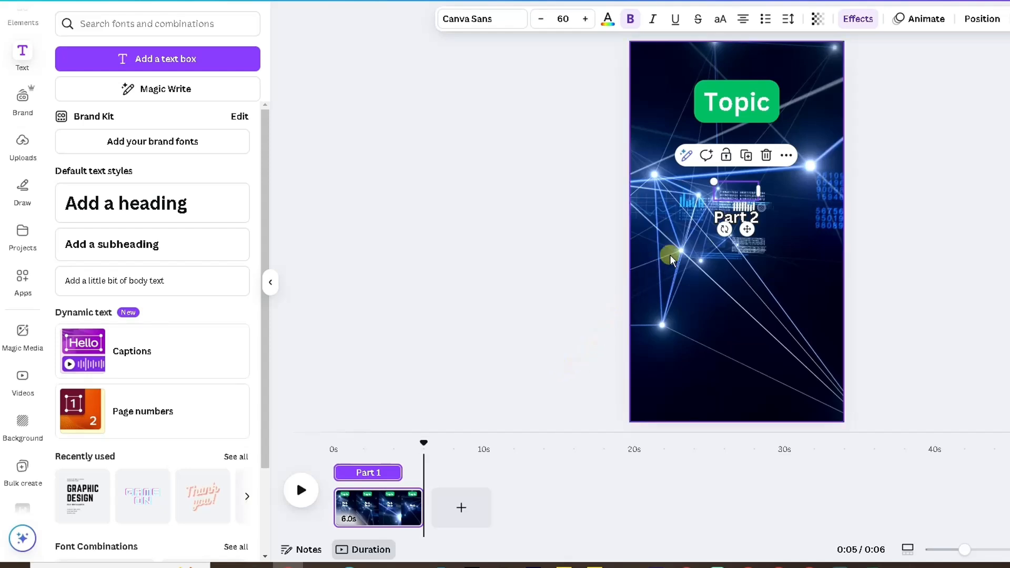
- Trim the Part 2 text's timing so it starts at about 4.5 s, after Part 1
click(721, 223)
click(407, 470)
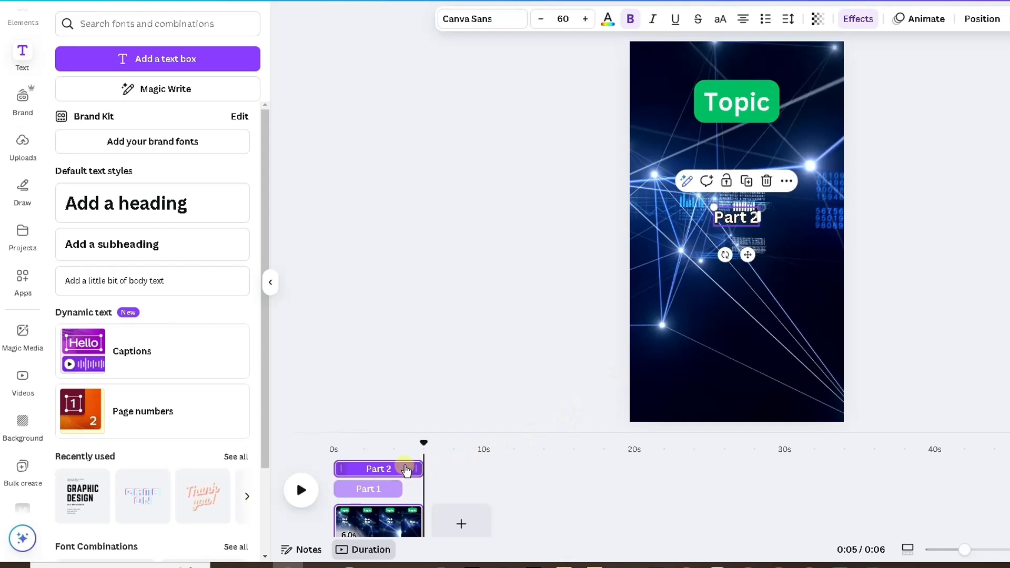
drag(339, 465, 400, 467)
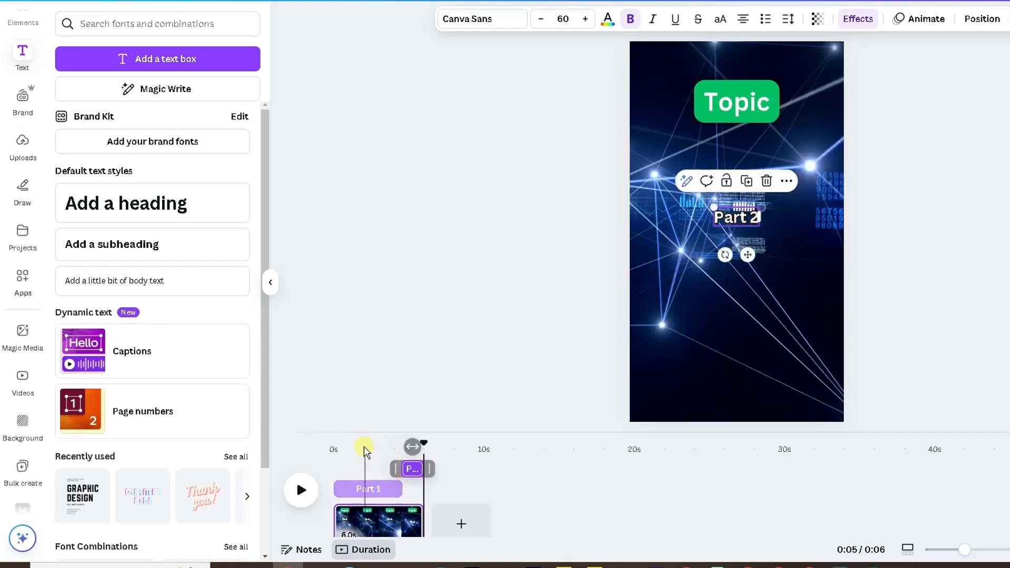
- Play and scrub the video to check the timing of Part 1 and Part 2
click(310, 488)
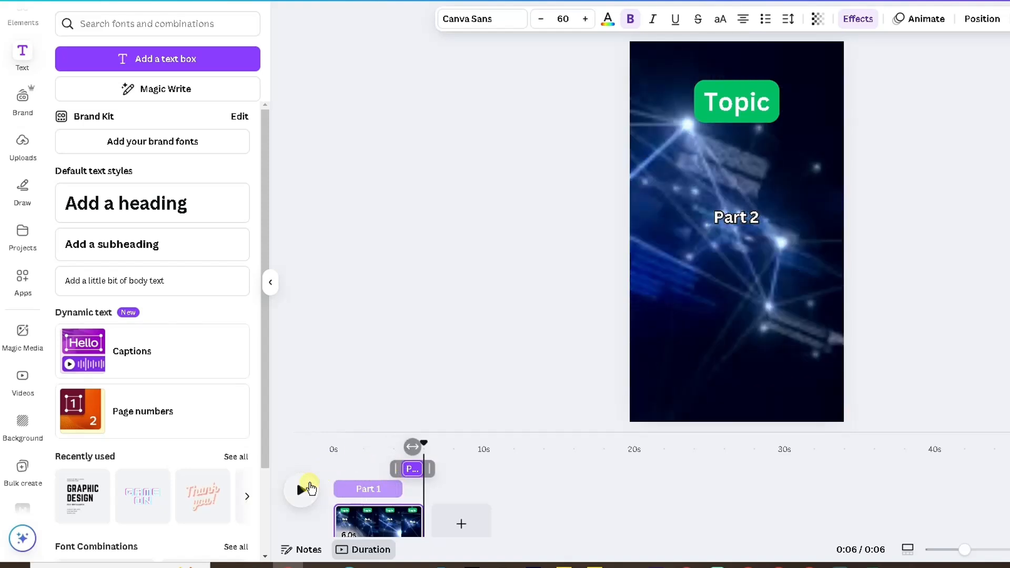
click(309, 490)
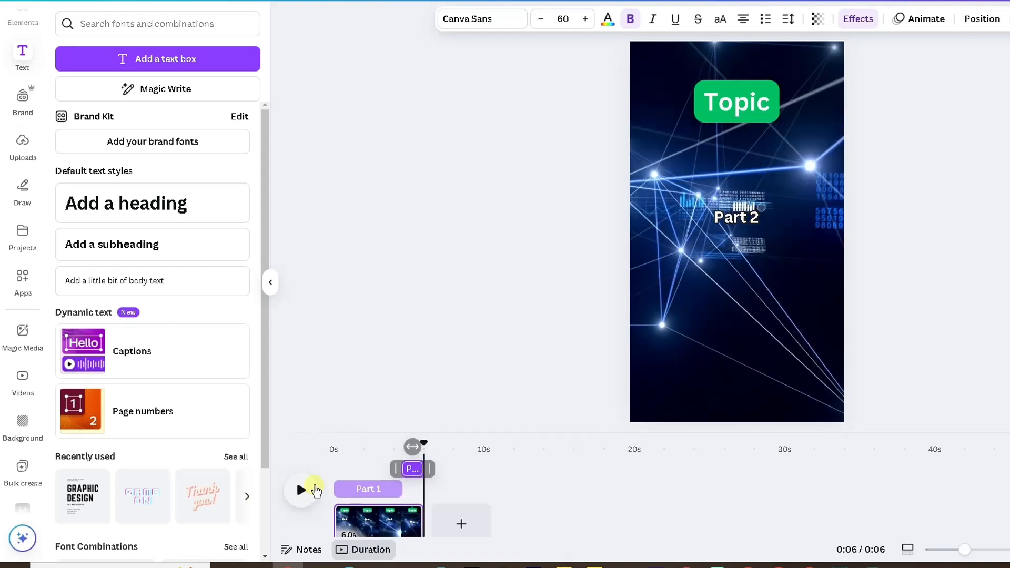
click(303, 490)
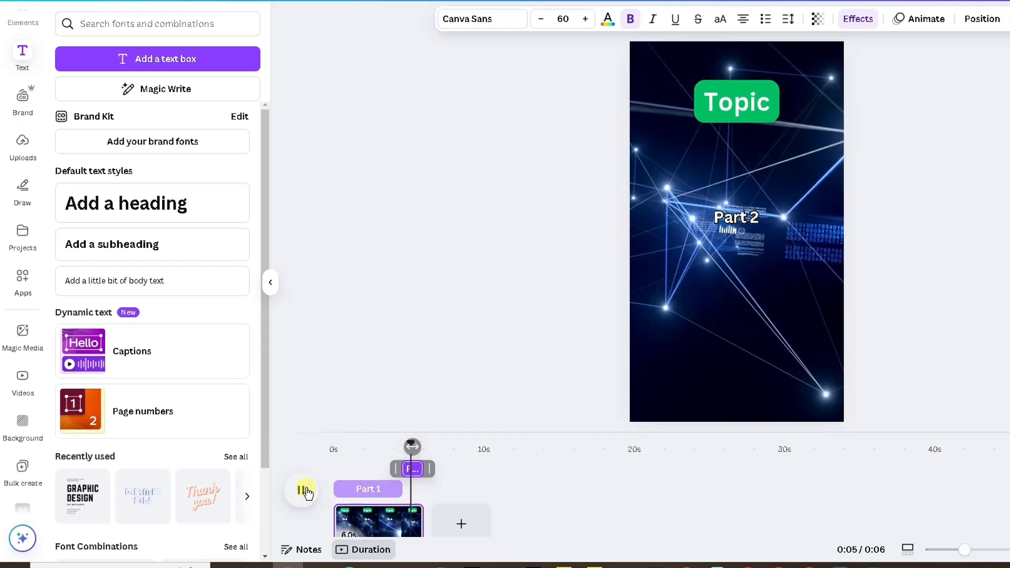
click(304, 491)
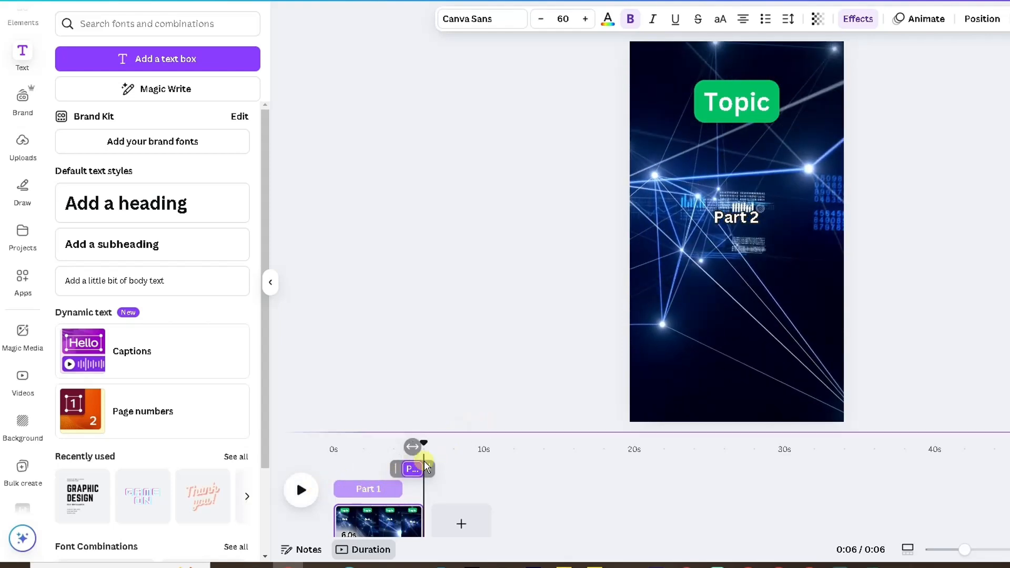
click(375, 489)
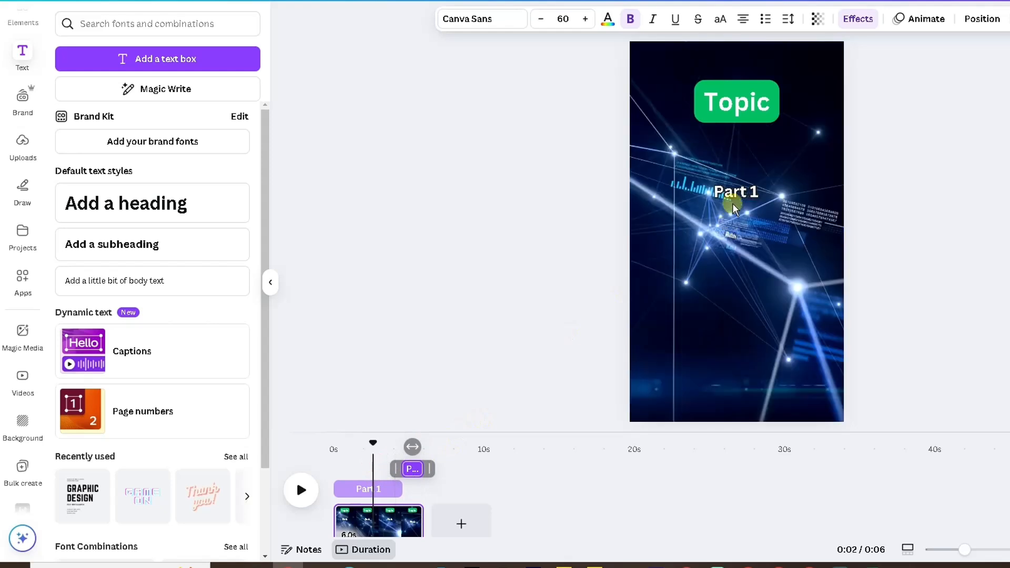
click(401, 455)
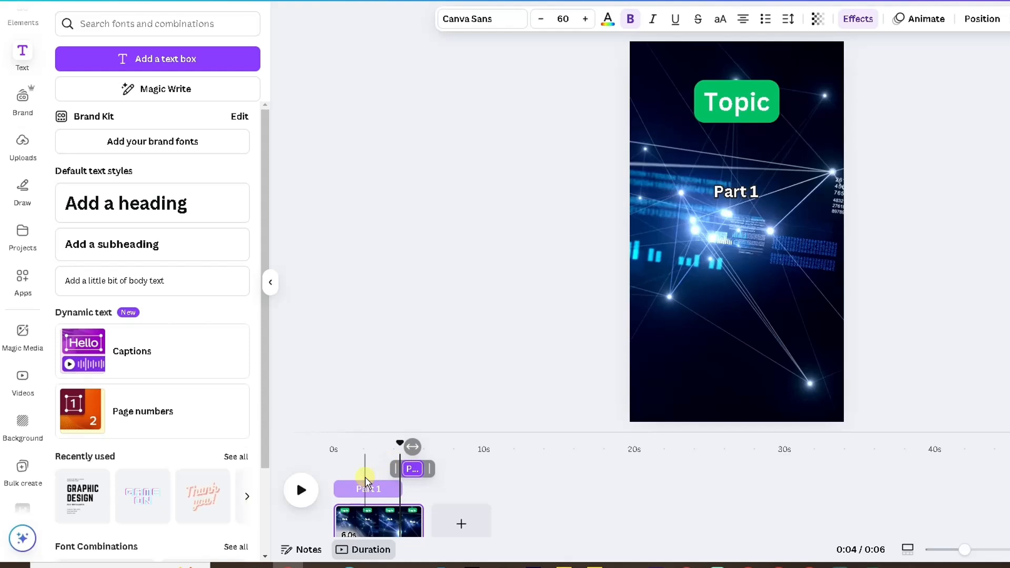
click(415, 476)
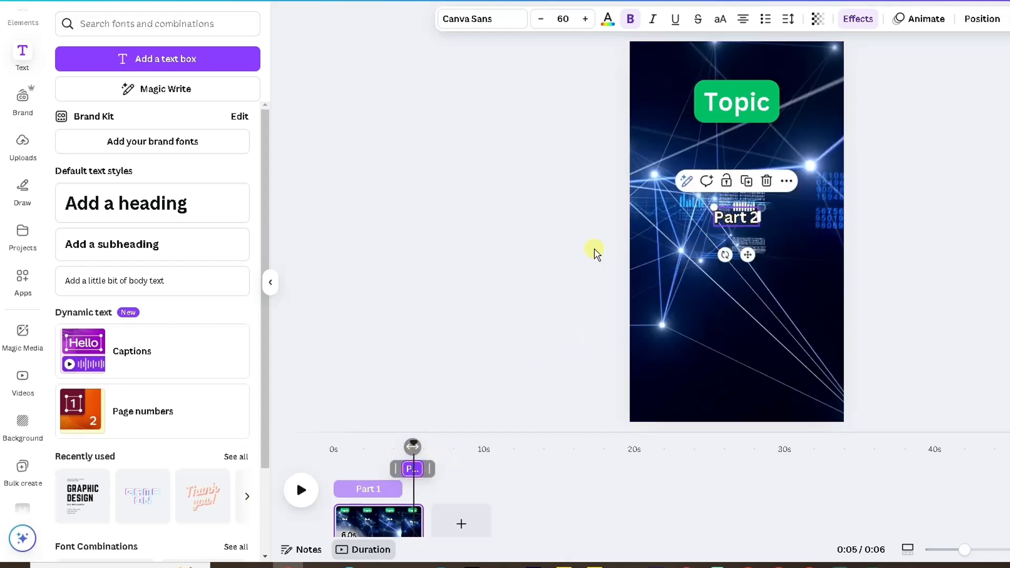
click(531, 249)
mouse_move(719, 217)
mouse_down()
mouse_move(721, 199)
mouse_move(718, 220)
mouse_up()
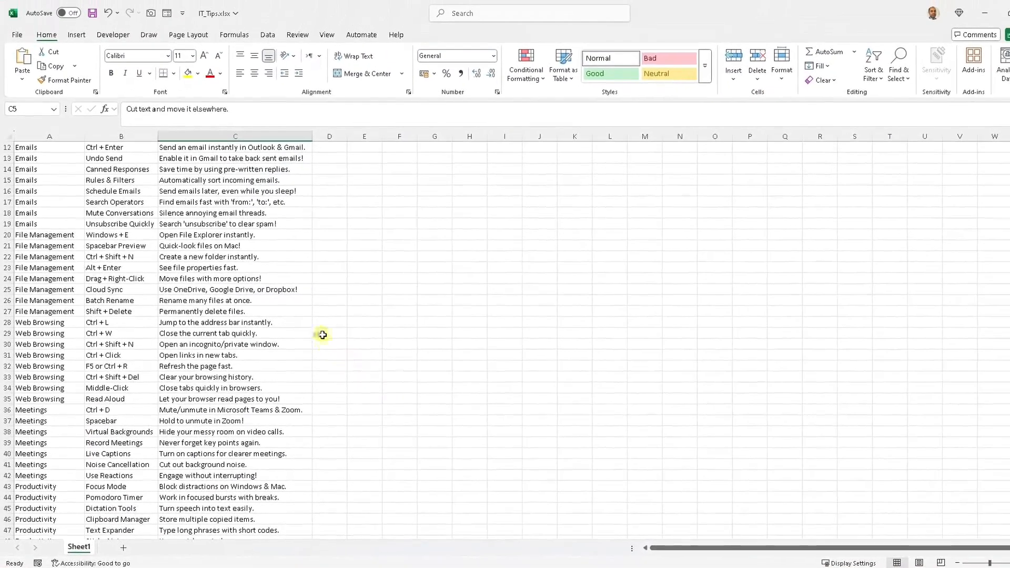
- In Excel, copy the whole tips table A1:C49 including the Topic, Part 1 and Part 2 headers
scroll(331, 300, up, 4)
drag(67, 148, 100, 168)
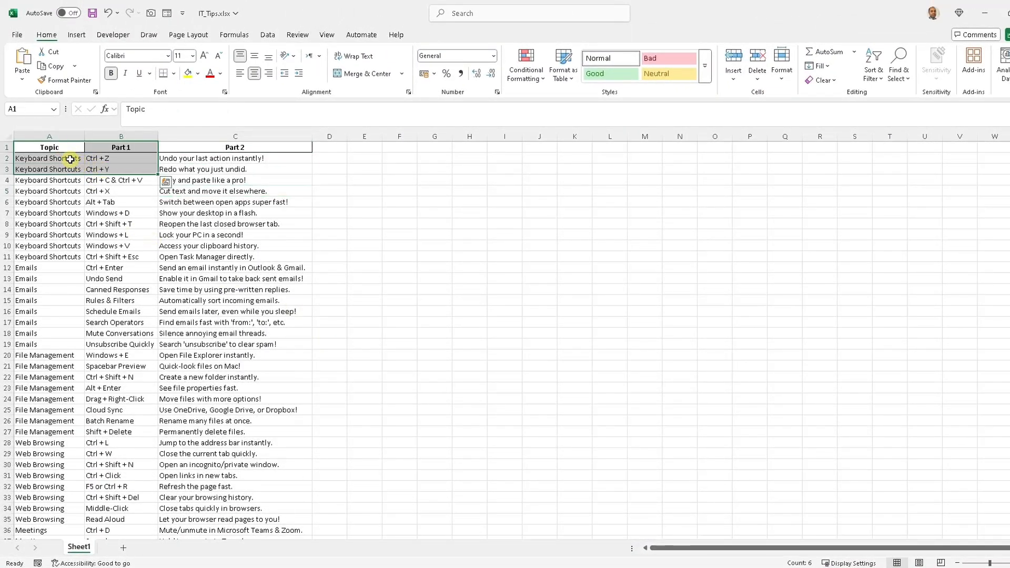
click(56, 148)
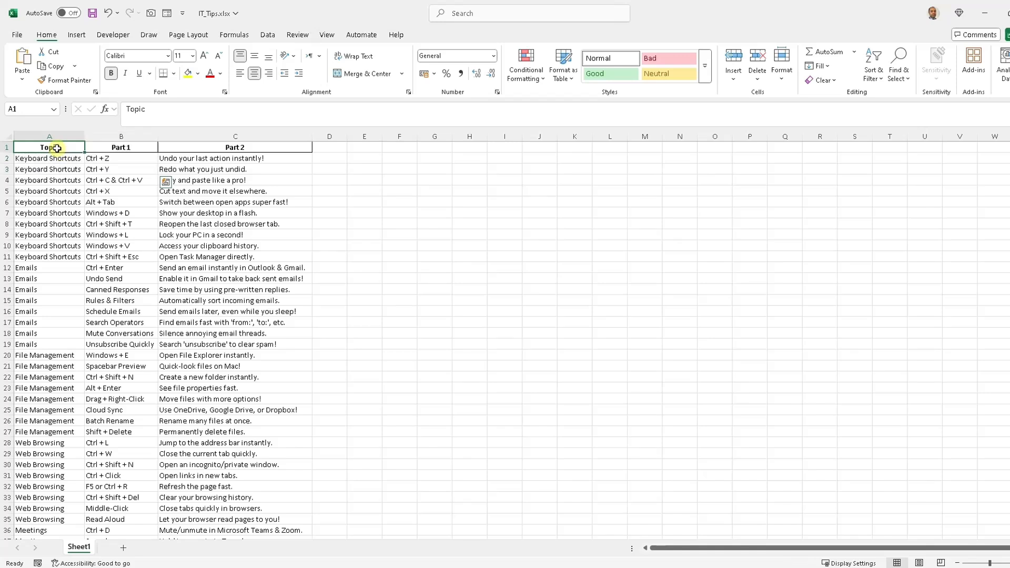
drag(57, 148, 205, 517)
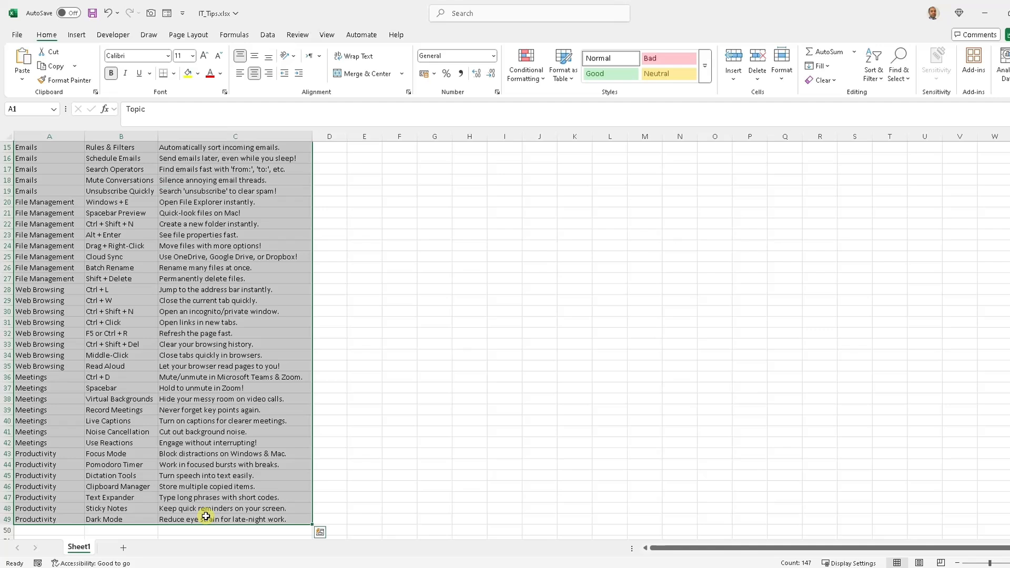
key(ctrl+c)
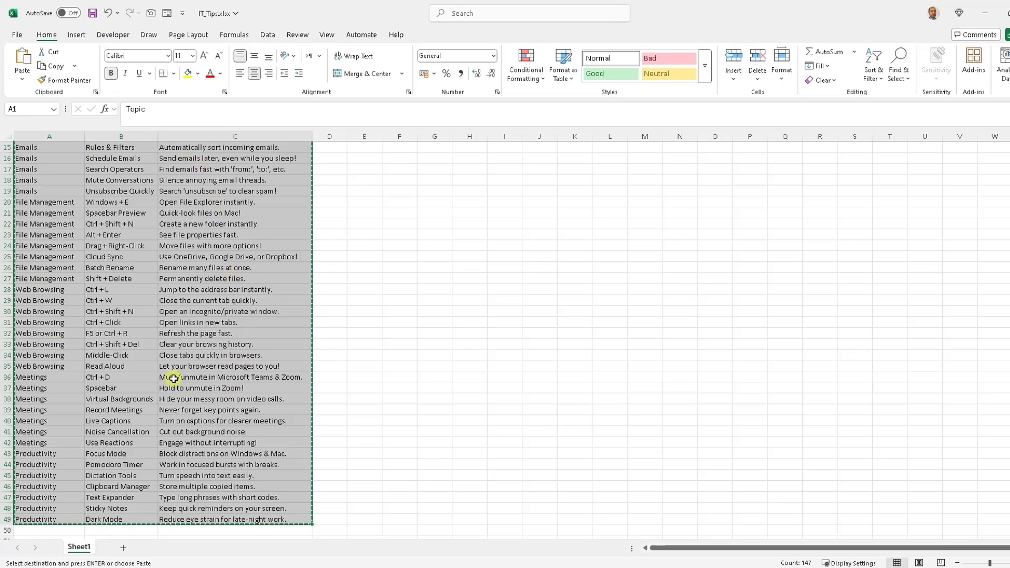
click(246, 567)
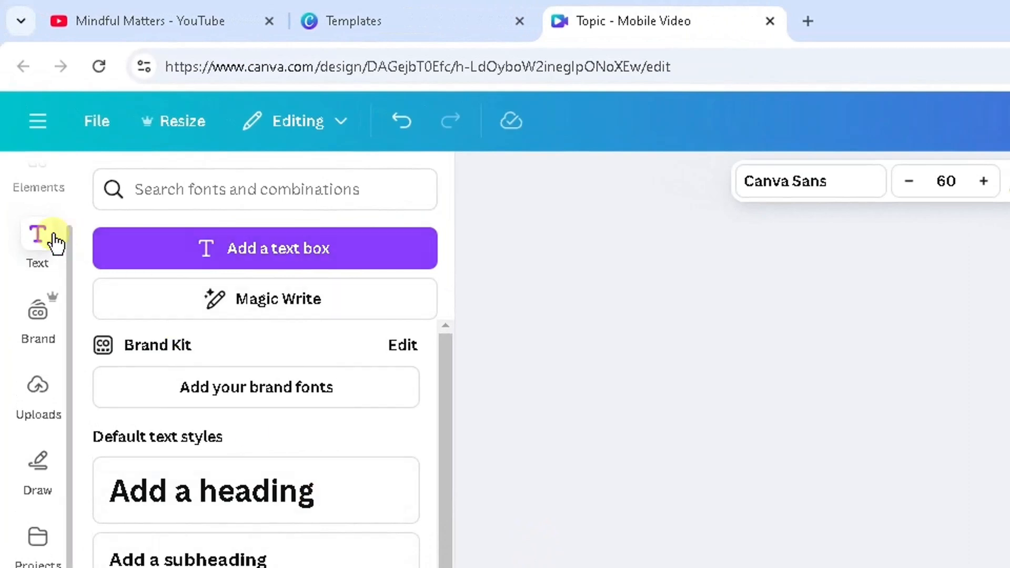
- Paste the copied tips table into Bulk create's manual data entry grid
scroll(11, 544, down, 4)
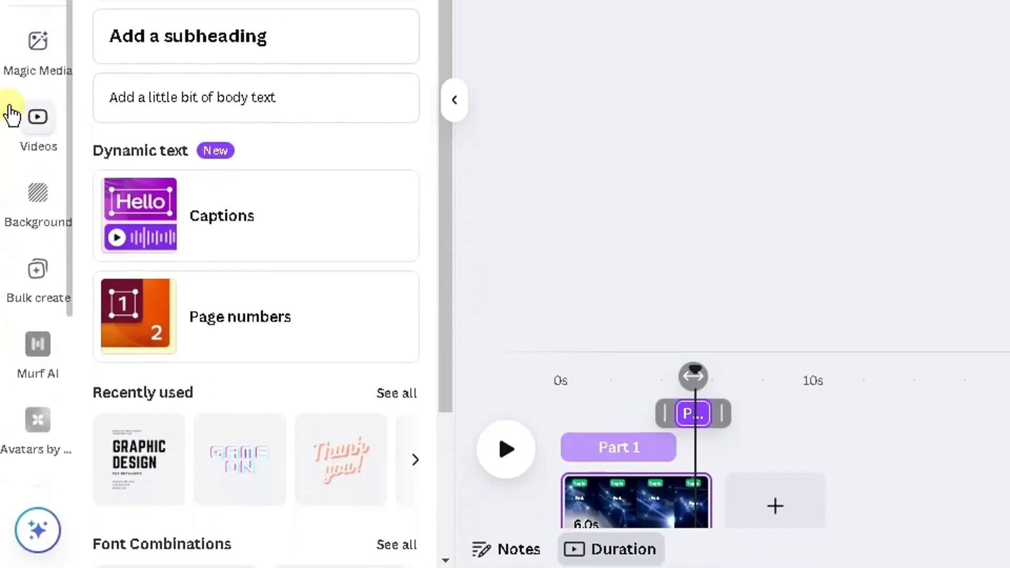
click(35, 237)
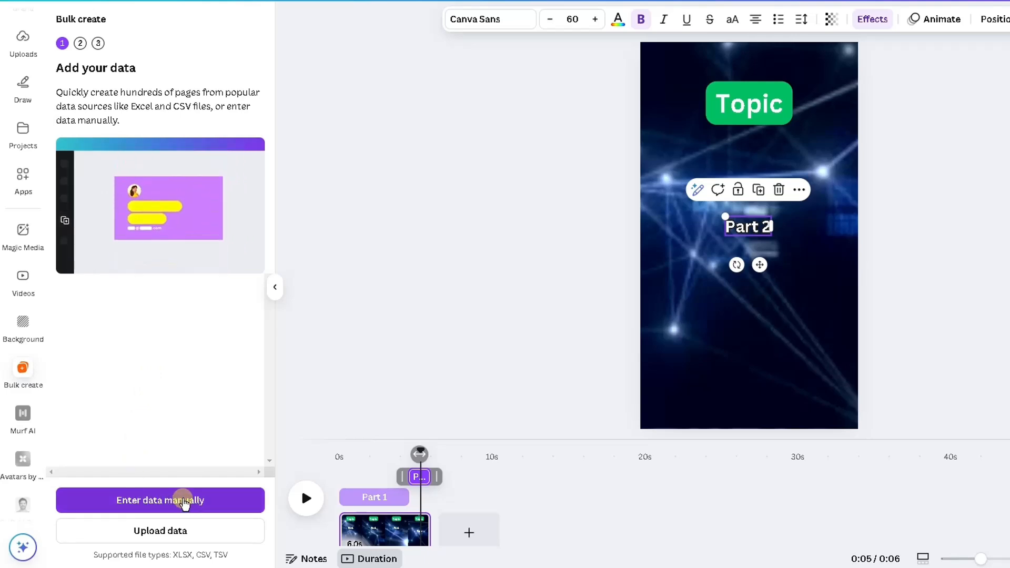
click(169, 501)
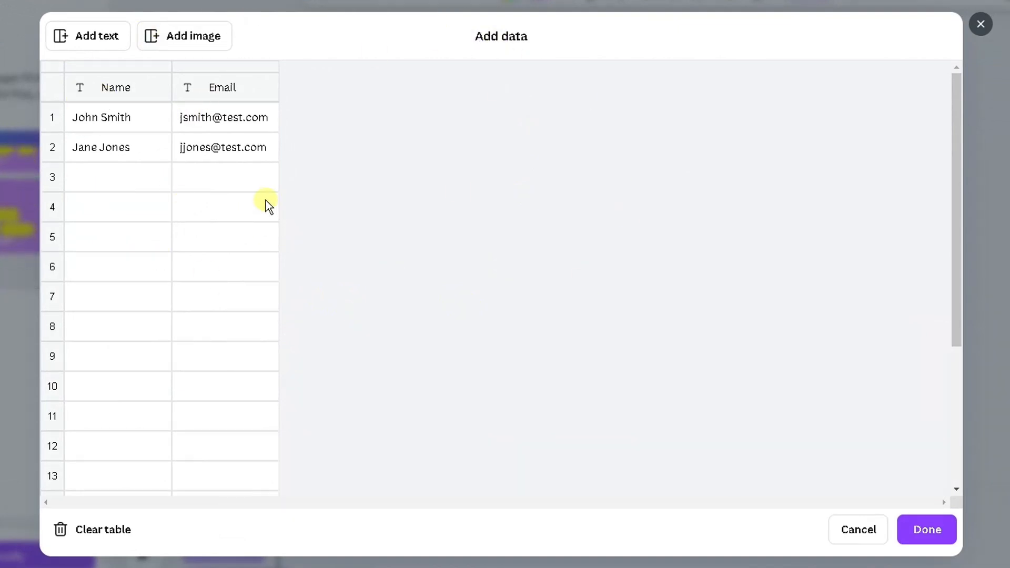
click(101, 90)
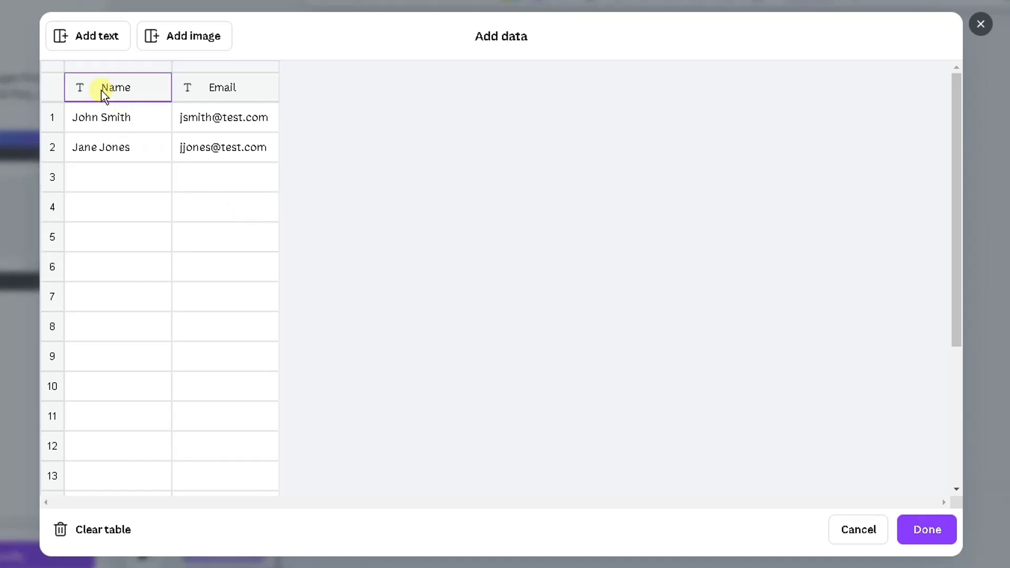
right_click(101, 90)
click(138, 141)
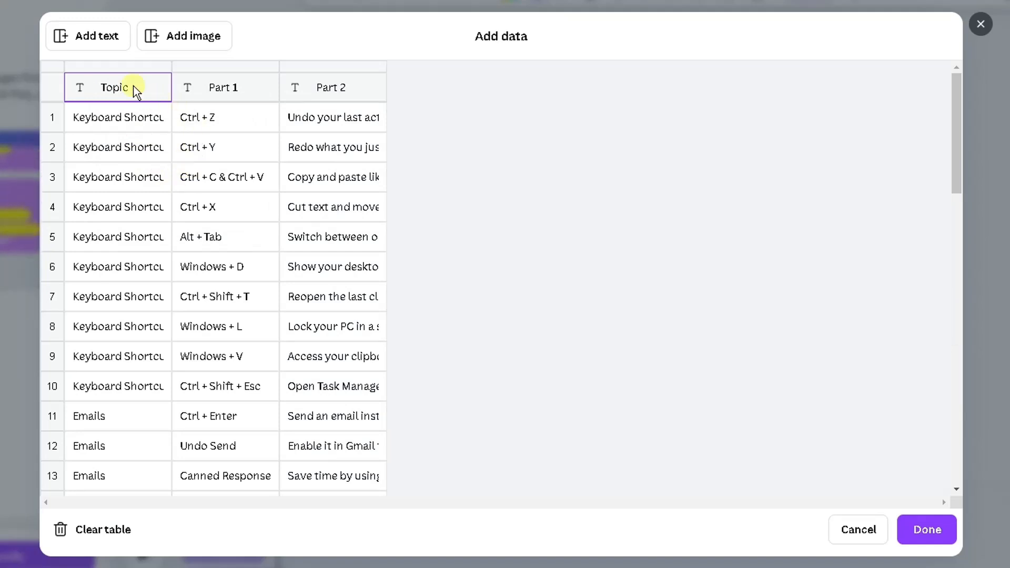
scroll(140, 128, down, 2)
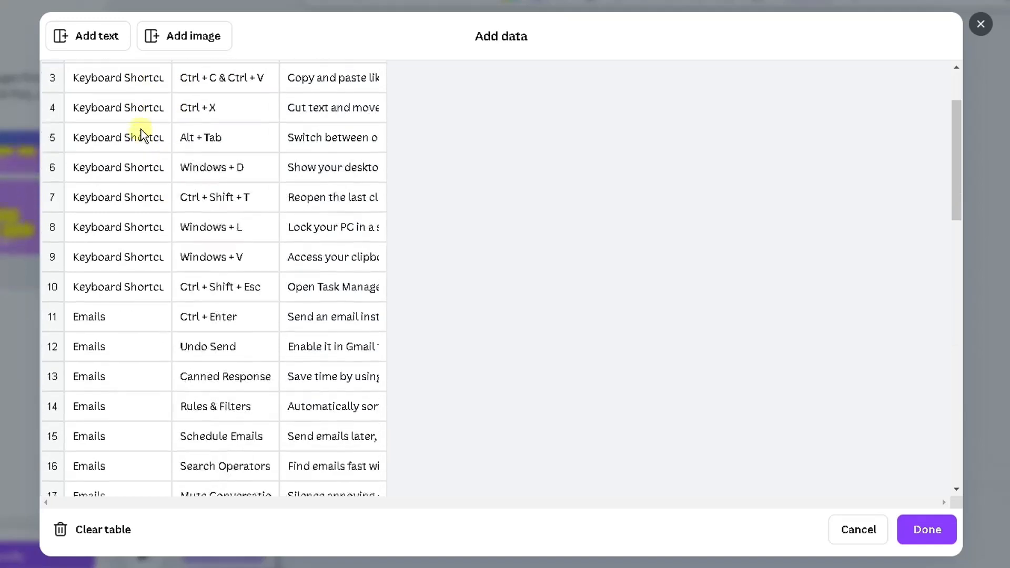
scroll(141, 130, down, 10)
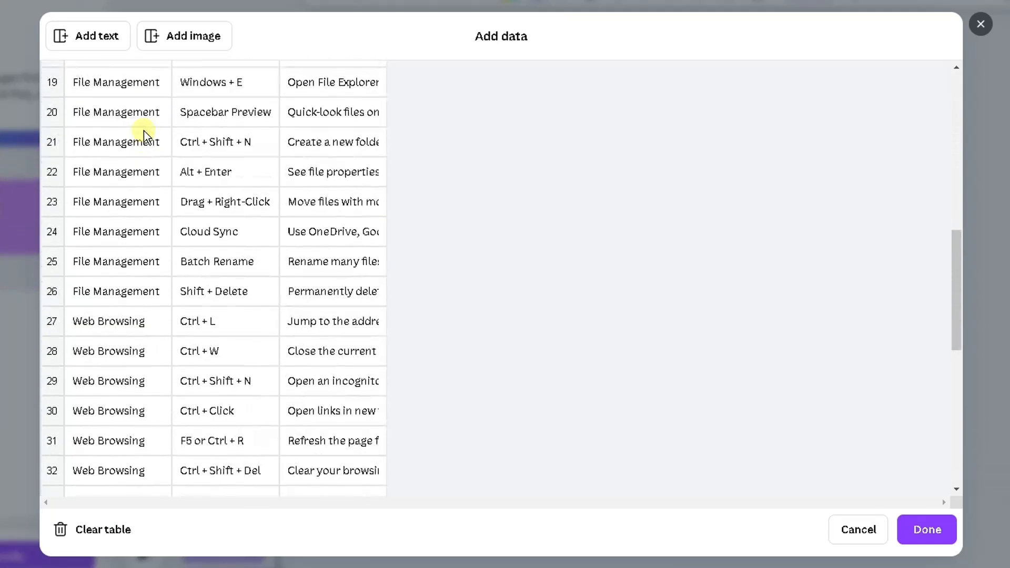
- Scroll through the pasted tips table to check all rows, then confirm the data entry
scroll(144, 131, down, 10)
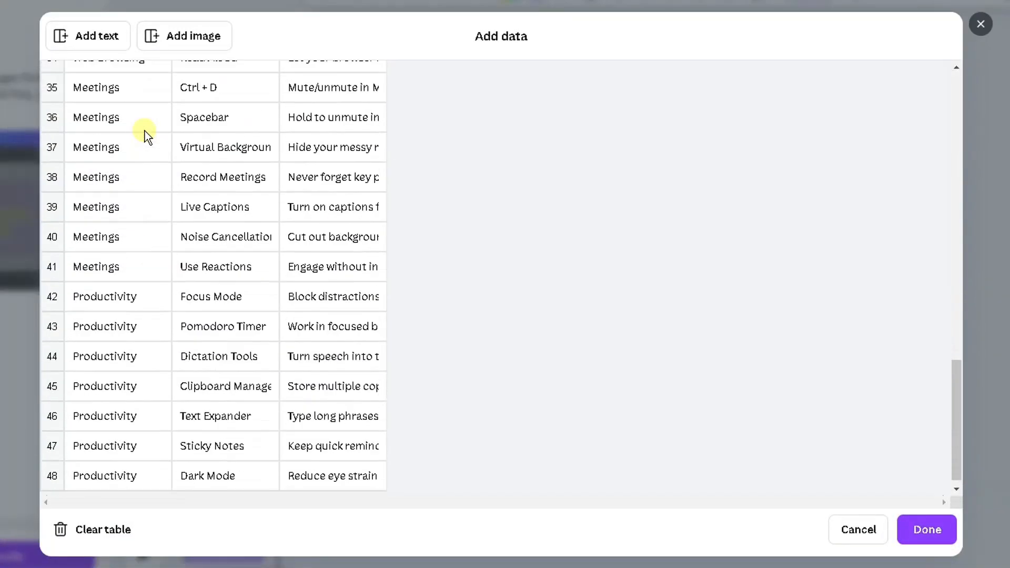
scroll(148, 138, down, 1)
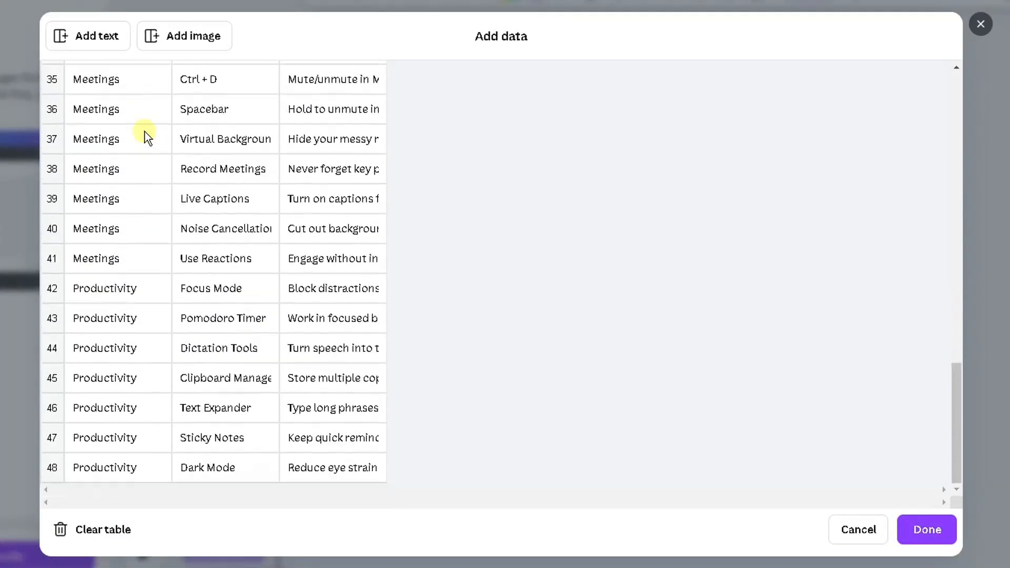
scroll(145, 134, up, 8)
scroll(145, 131, up, 6)
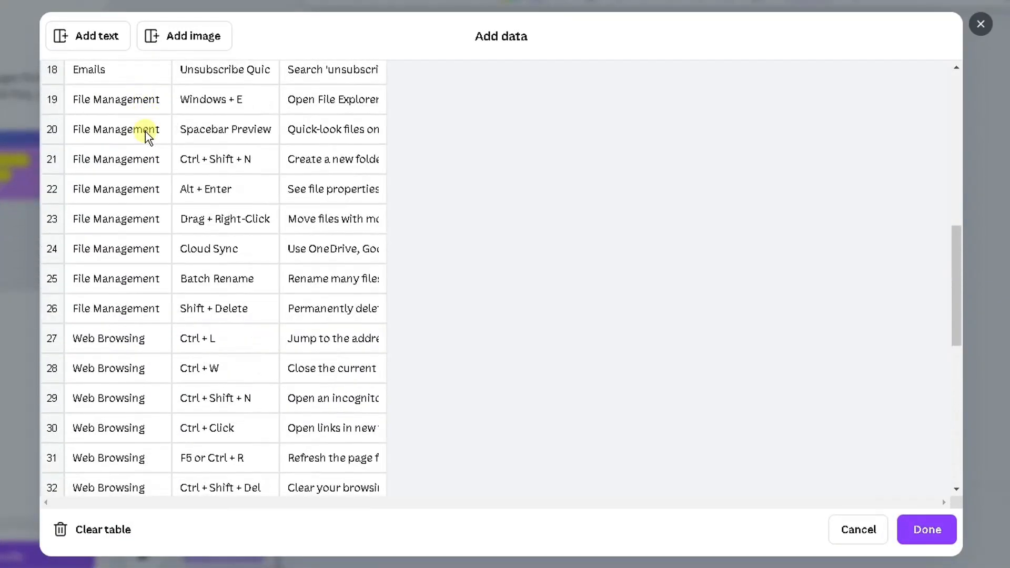
scroll(145, 132, down, 10)
scroll(146, 132, down, 4)
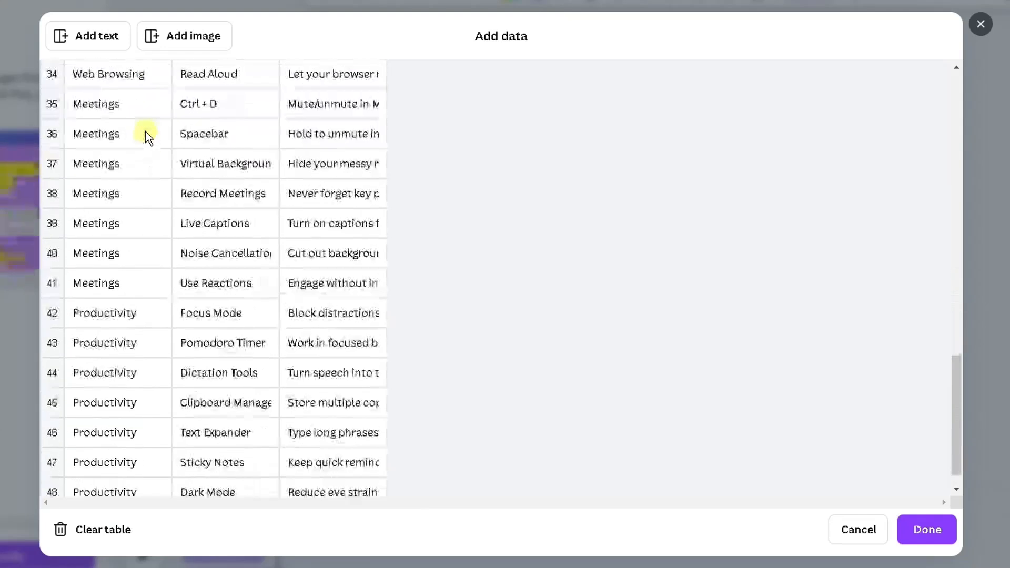
scroll(145, 131, up, 7)
scroll(146, 136, up, 14)
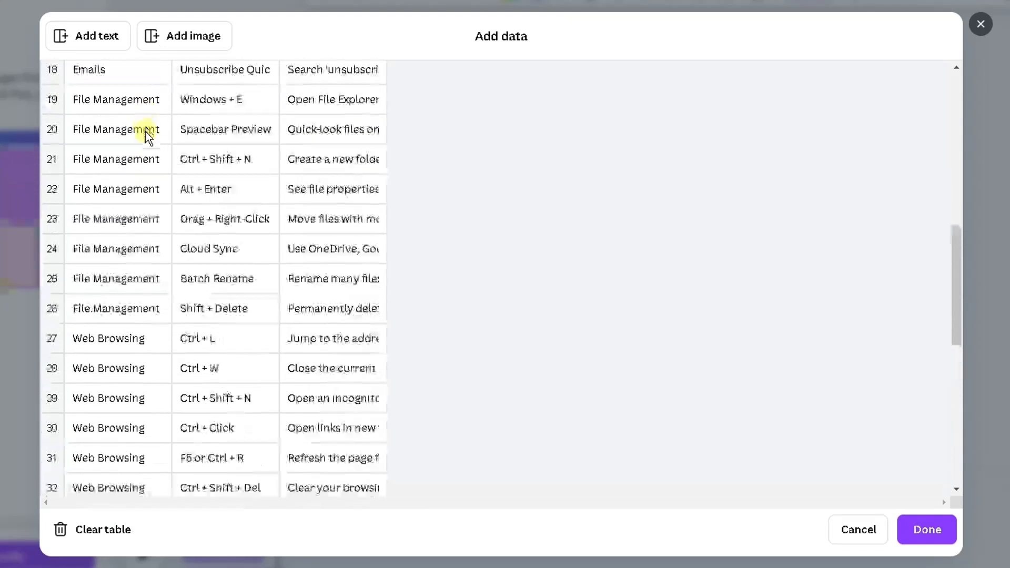
scroll(147, 132, up, 2)
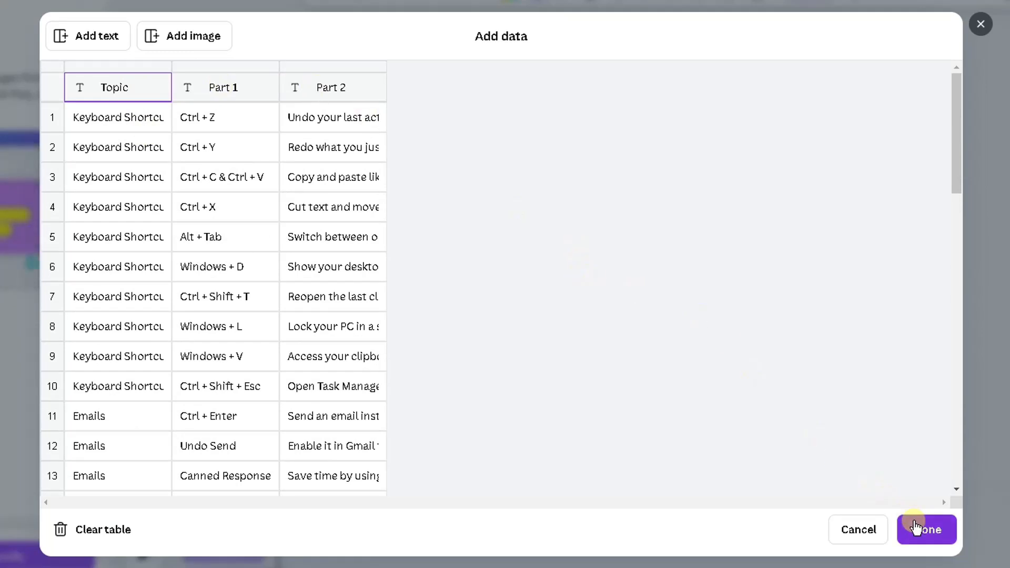
click(921, 529)
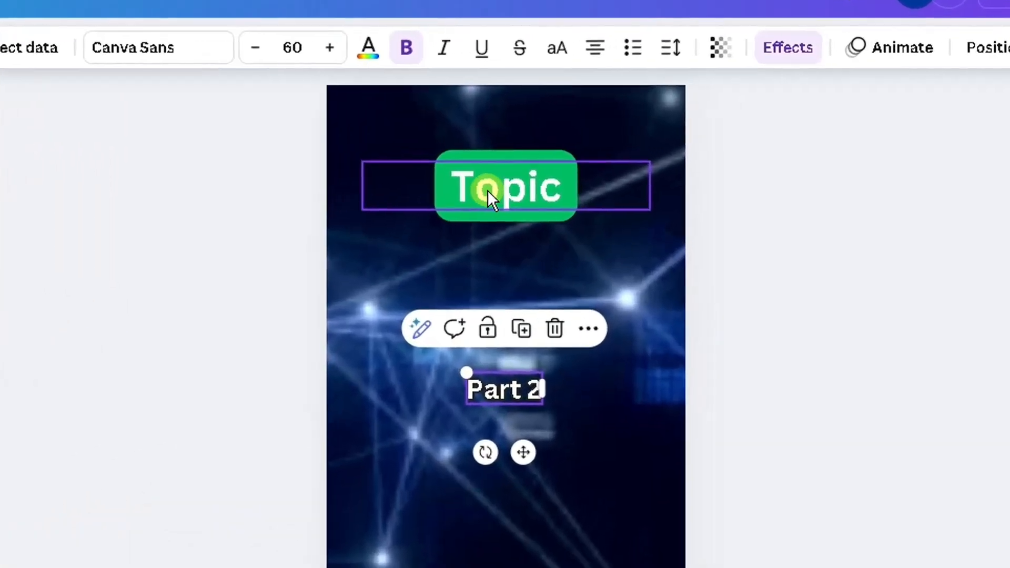
- Connect the Topic text box to the Topic data field
click(650, 133)
right_click(486, 190)
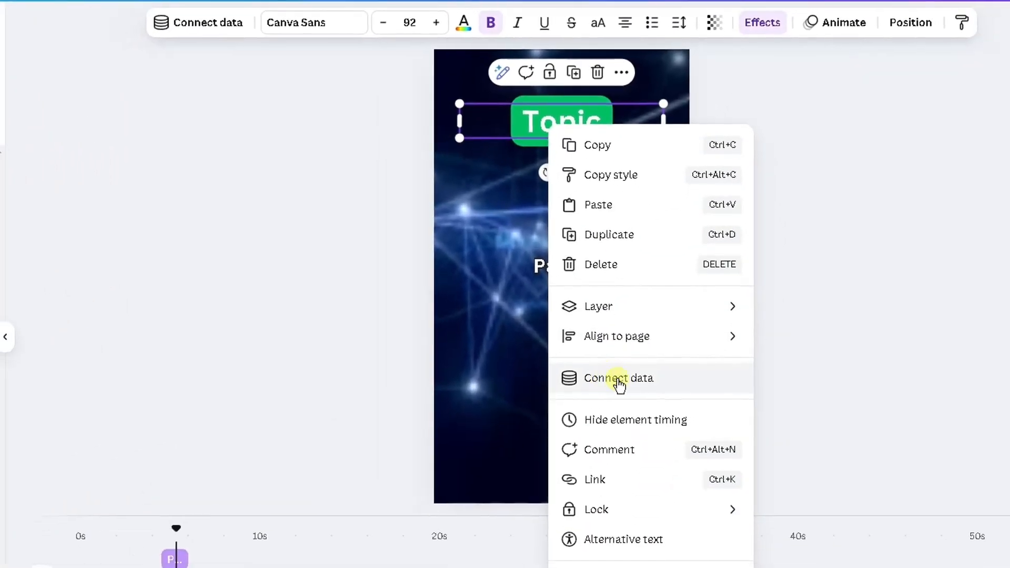
click(609, 378)
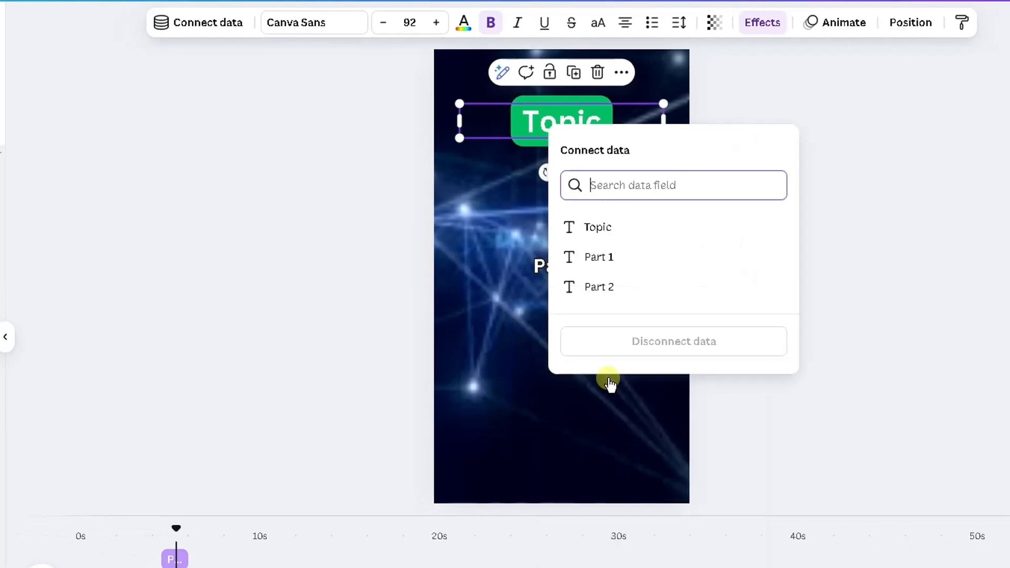
click(596, 228)
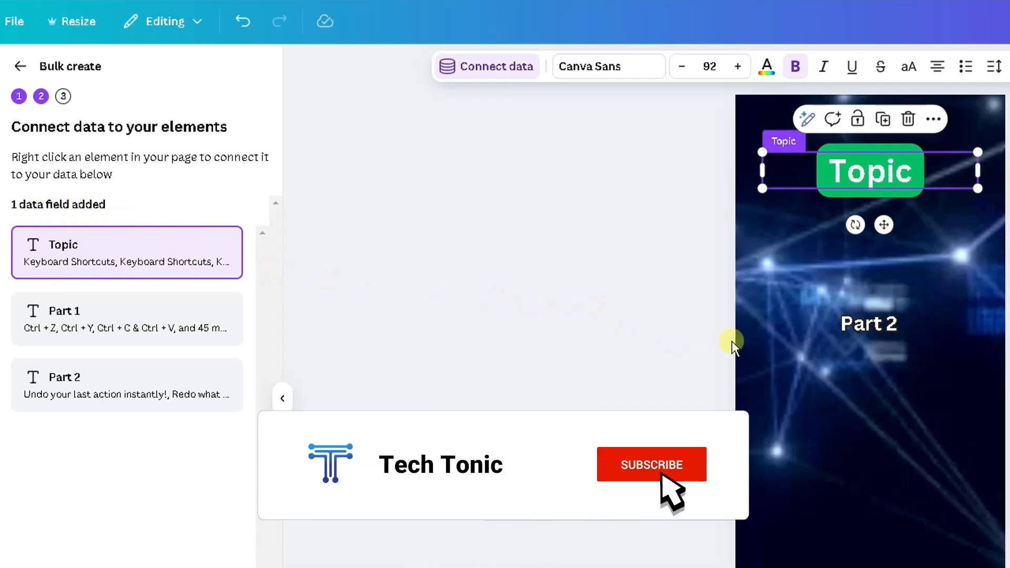
- Connect the Part 2 text element to the Part 2 data field
click(857, 326)
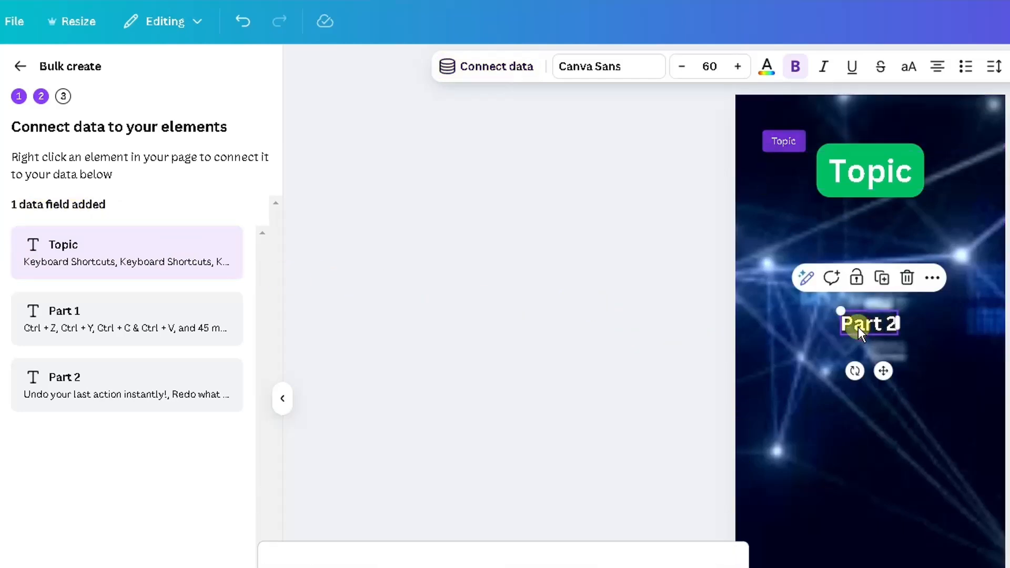
right_click(857, 326)
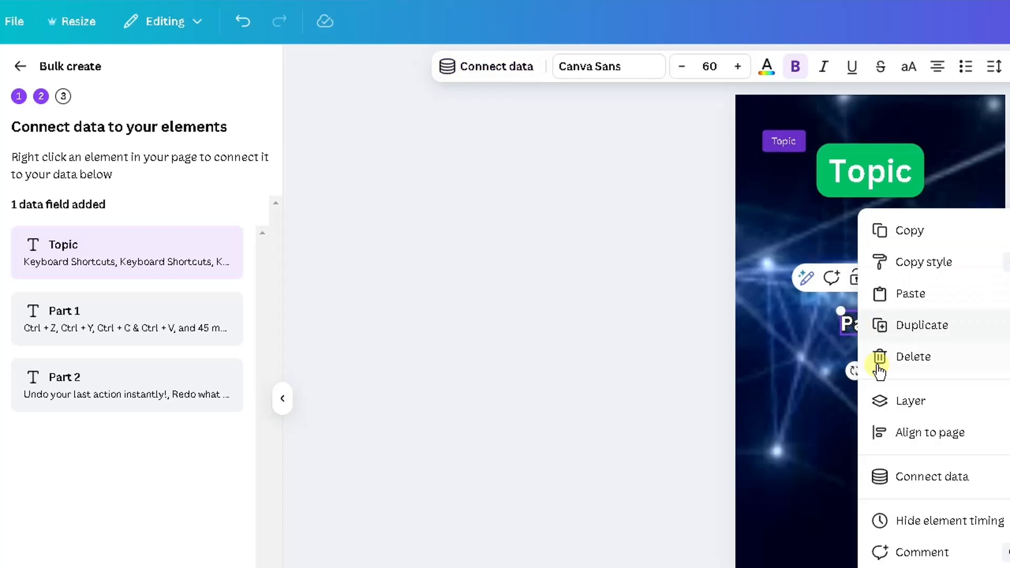
click(911, 478)
click(895, 497)
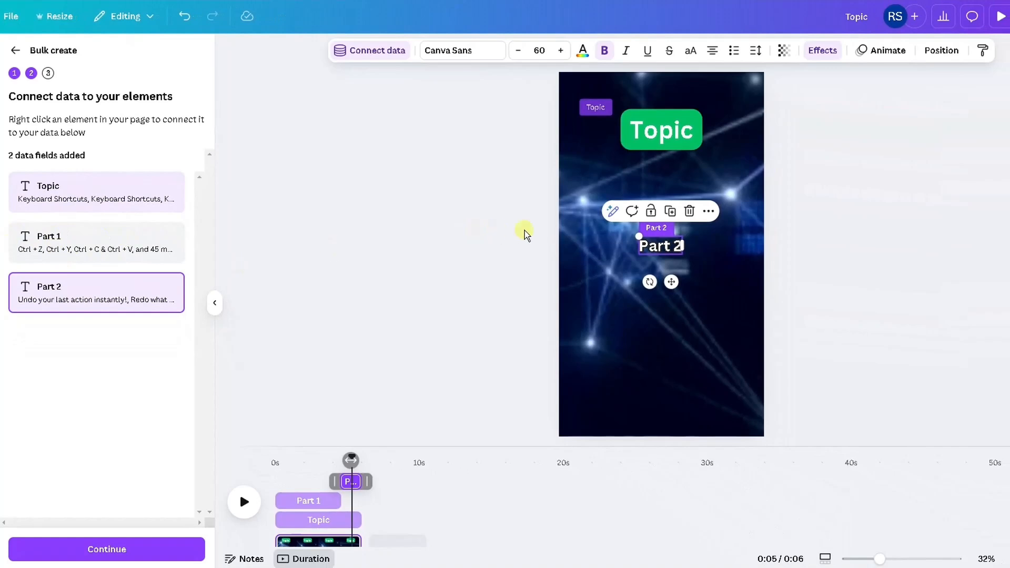
- Select the Part 1 text element and connect it to the Part 1 data field
click(605, 236)
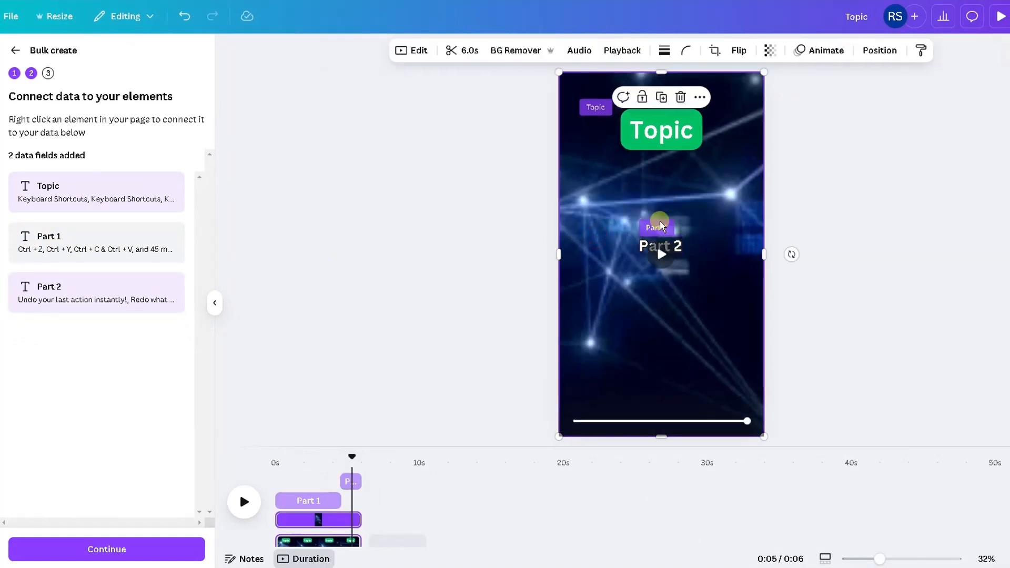
click(309, 465)
click(655, 213)
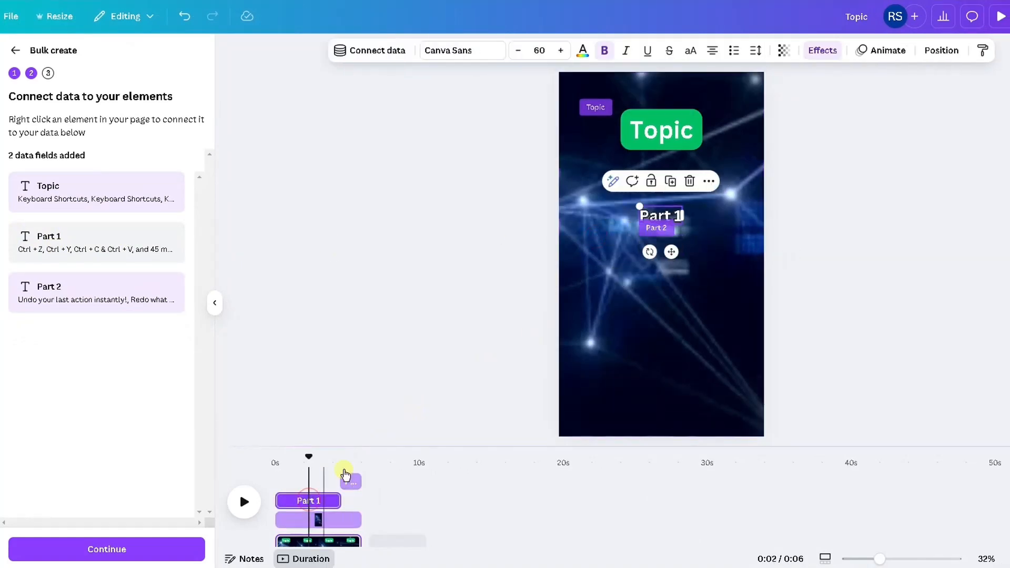
right_click(656, 216)
click(682, 355)
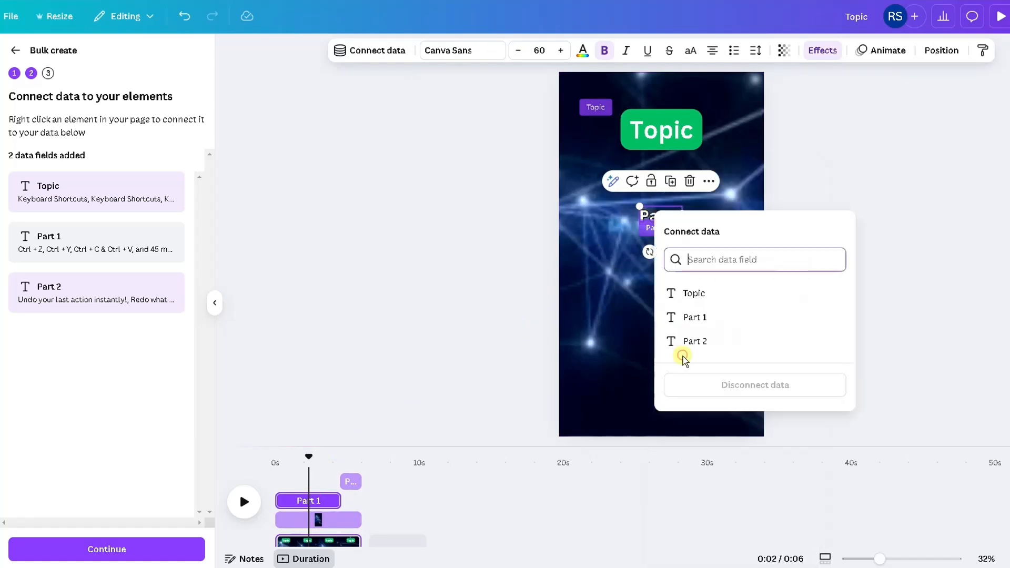
click(681, 318)
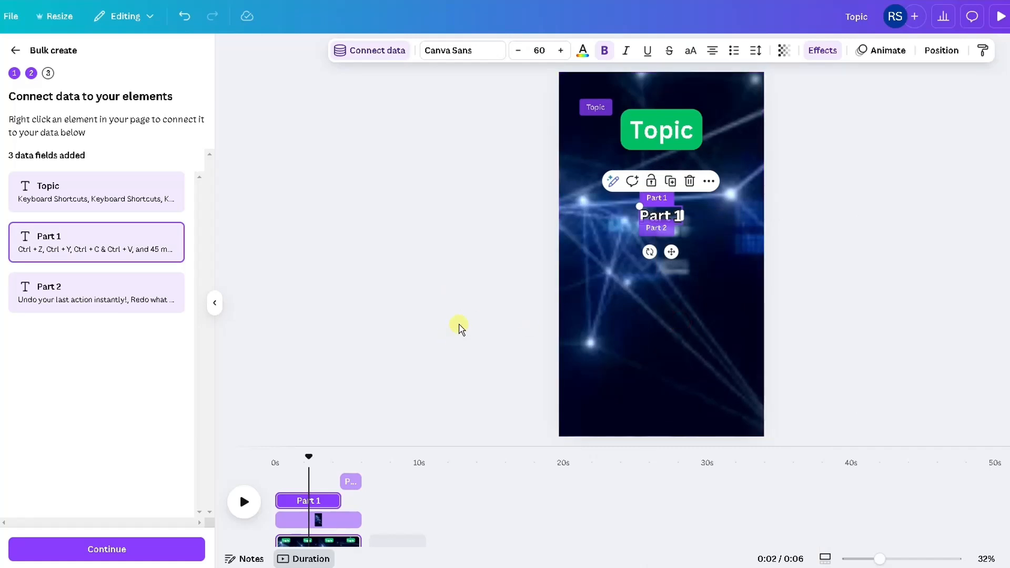
- Move the Part 2 text up into the same position as the Part 1 text
click(463, 322)
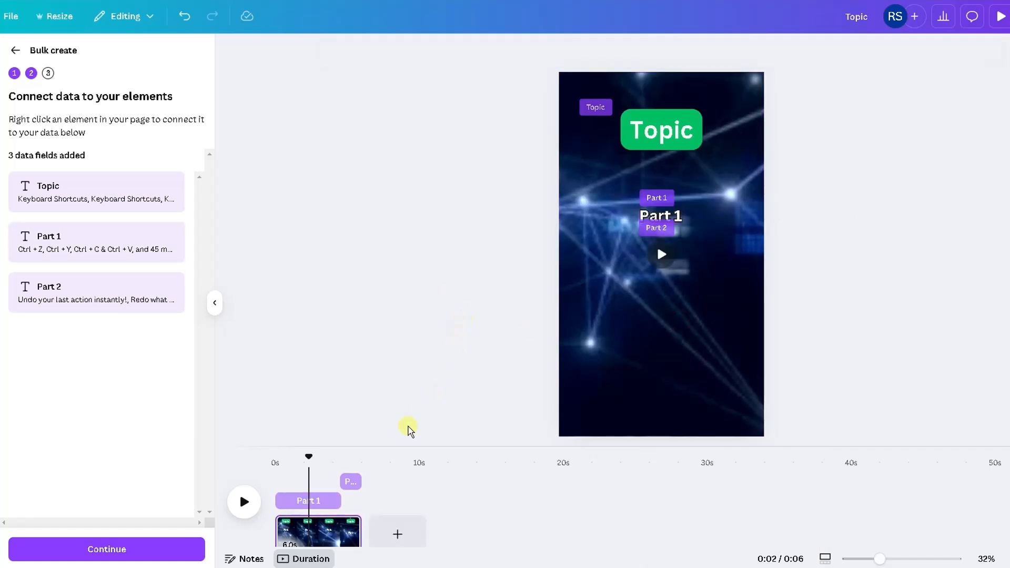
click(347, 460)
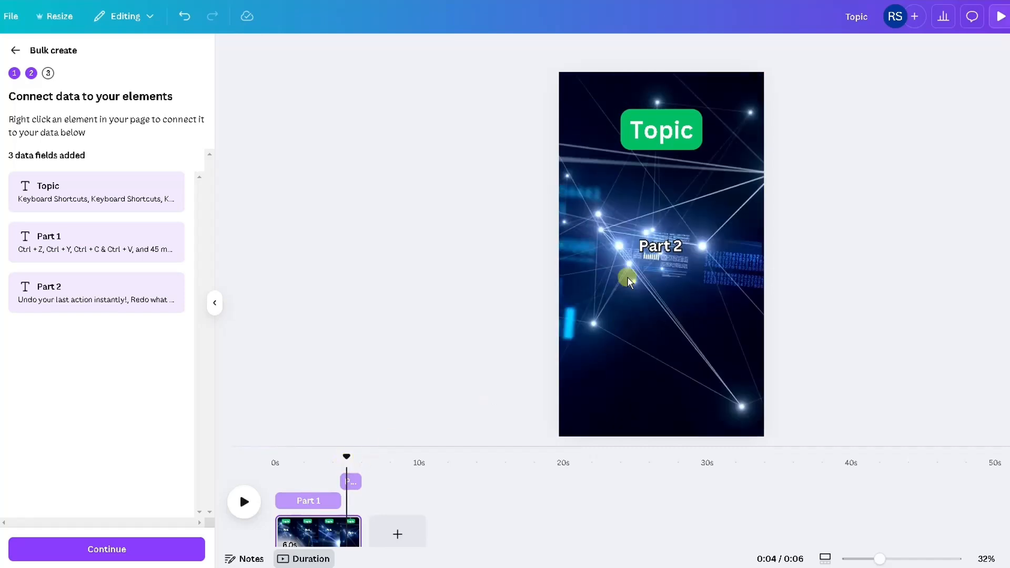
click(654, 245)
drag(647, 247, 645, 215)
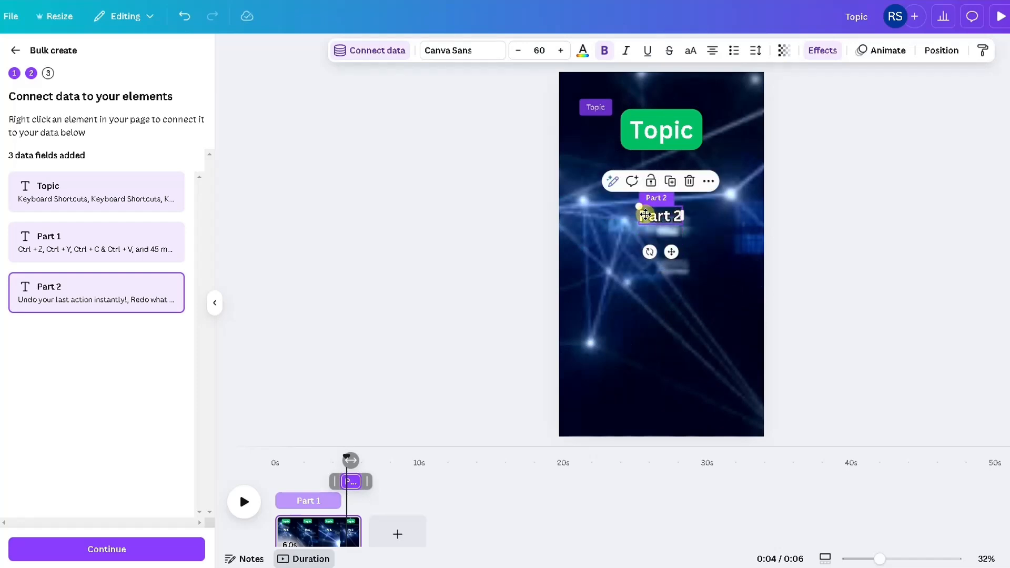
- Play the page from the start to check how Part 1 and Part 2 appear
click(277, 479)
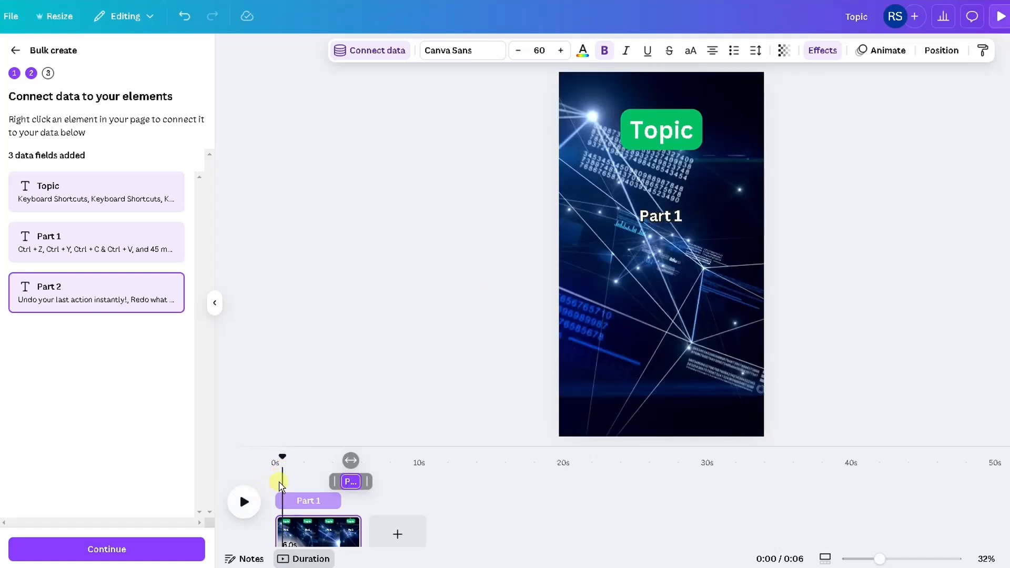
click(282, 479)
click(247, 500)
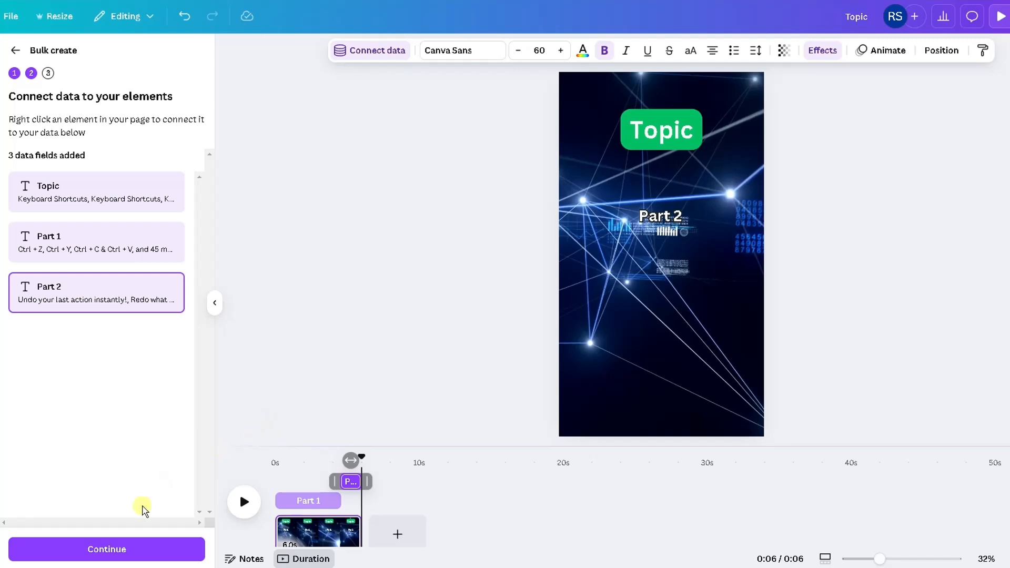
- Continue to Apply data, generate 48 designs from all rows, and play the generated video
click(89, 549)
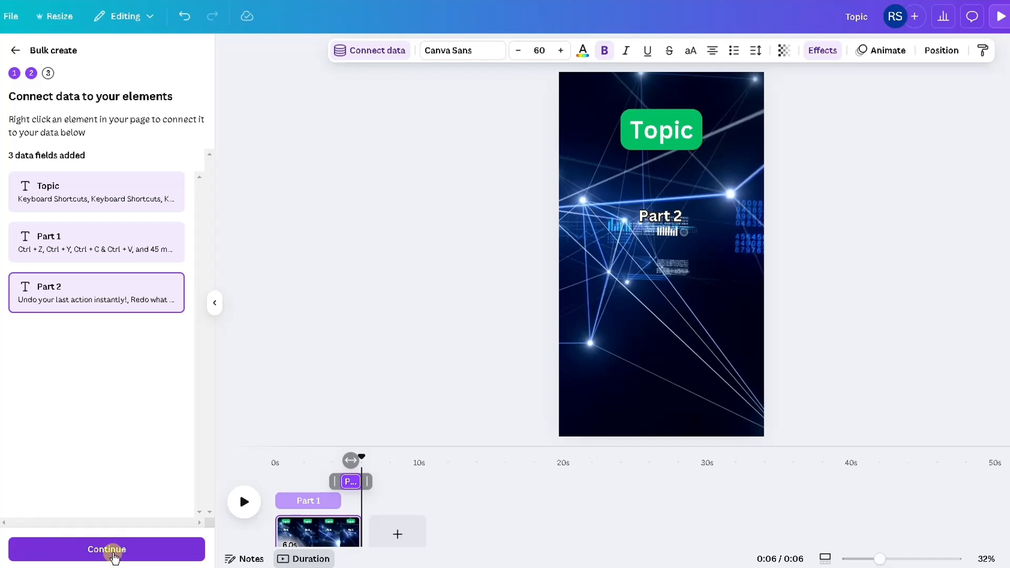
drag(200, 247, 217, 495)
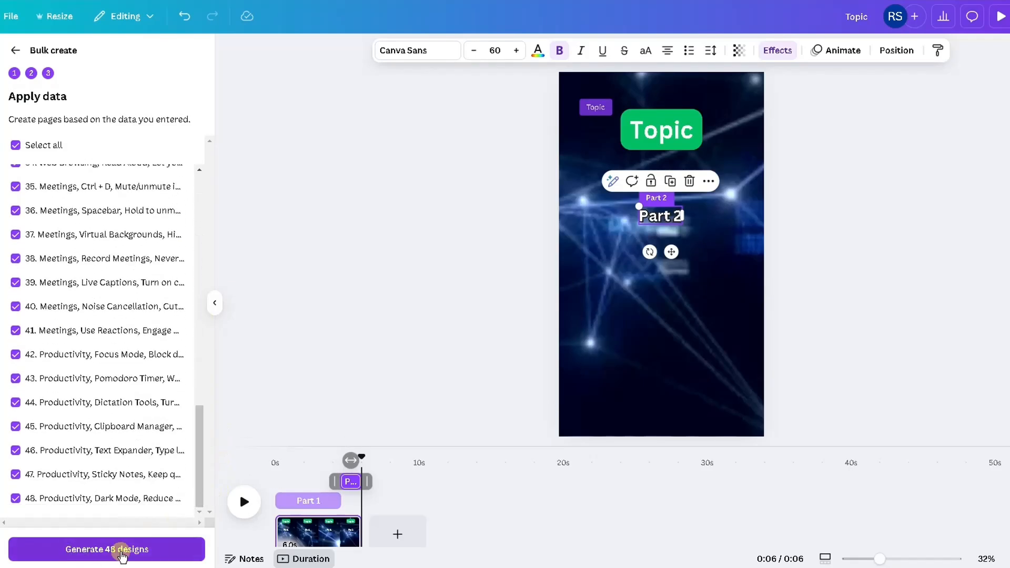
click(86, 555)
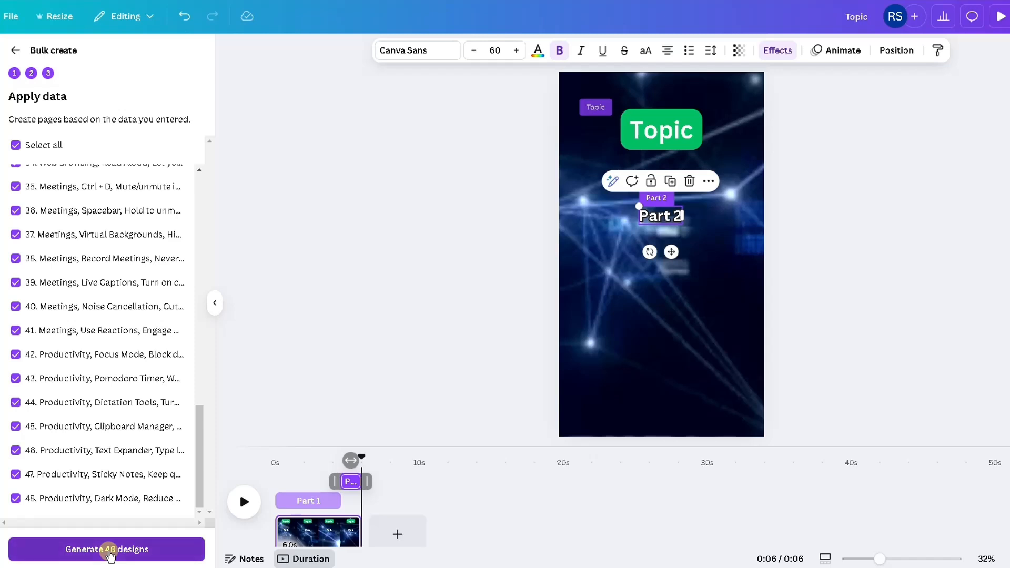
click(110, 549)
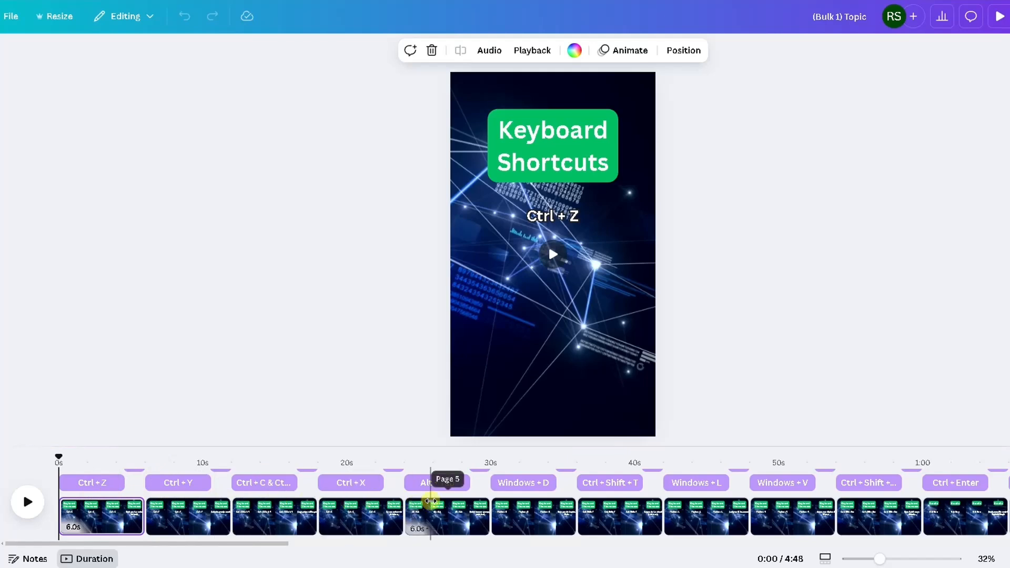
click(39, 505)
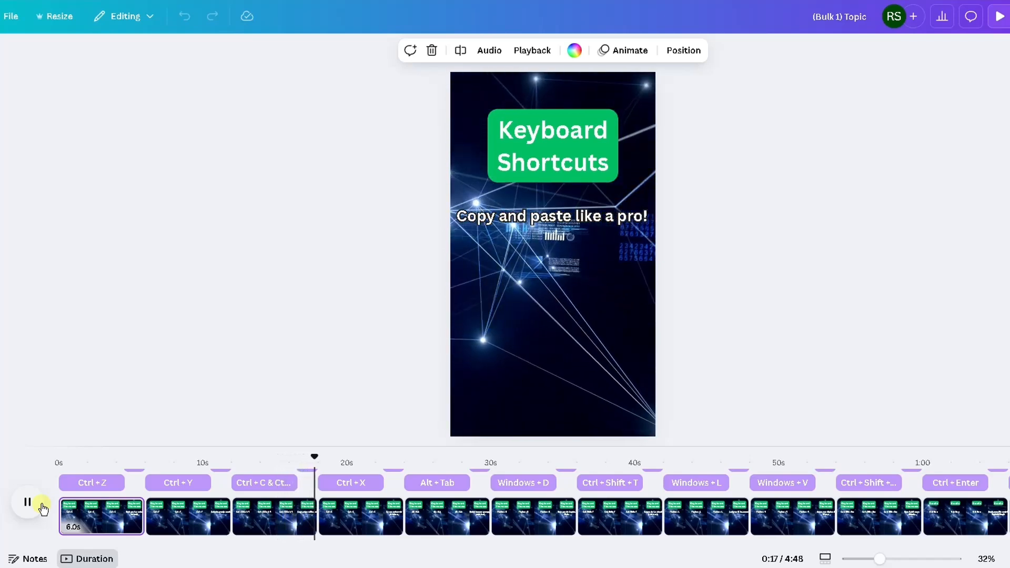
click(42, 506)
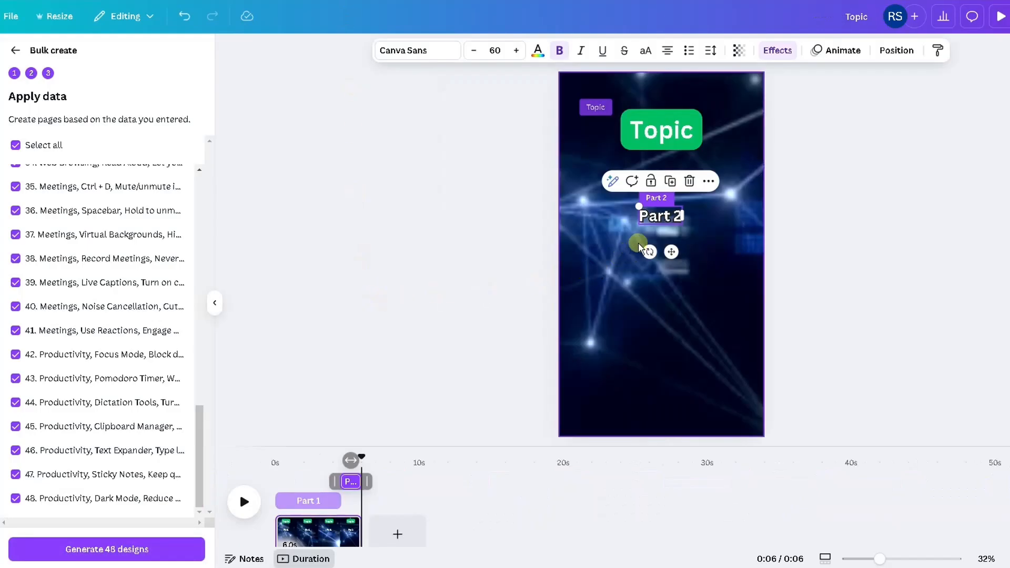
- Move the Part 2 text aside and stretch the Part 1 text box to span nearly the full page width
drag(653, 219, 652, 246)
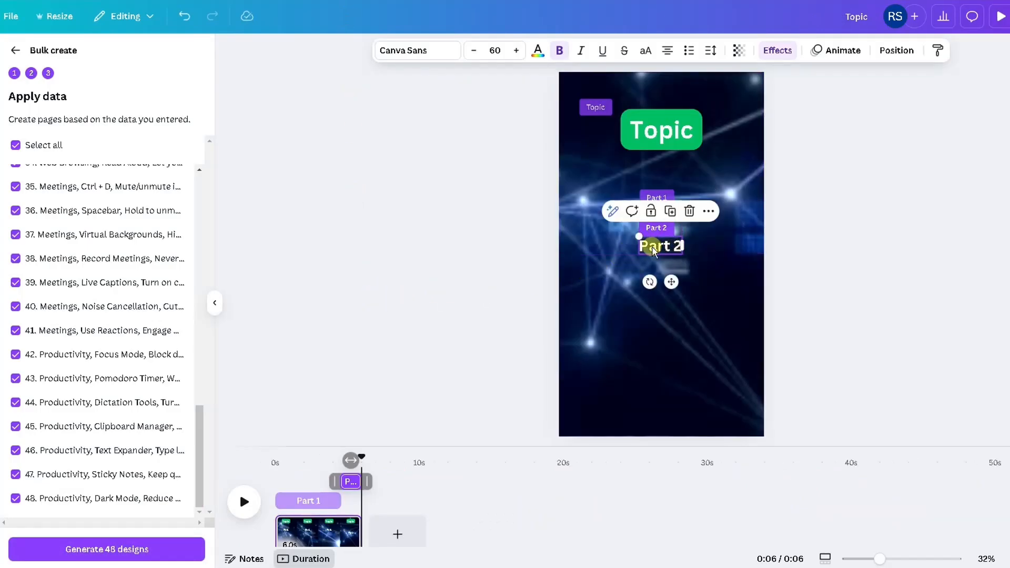
click(482, 232)
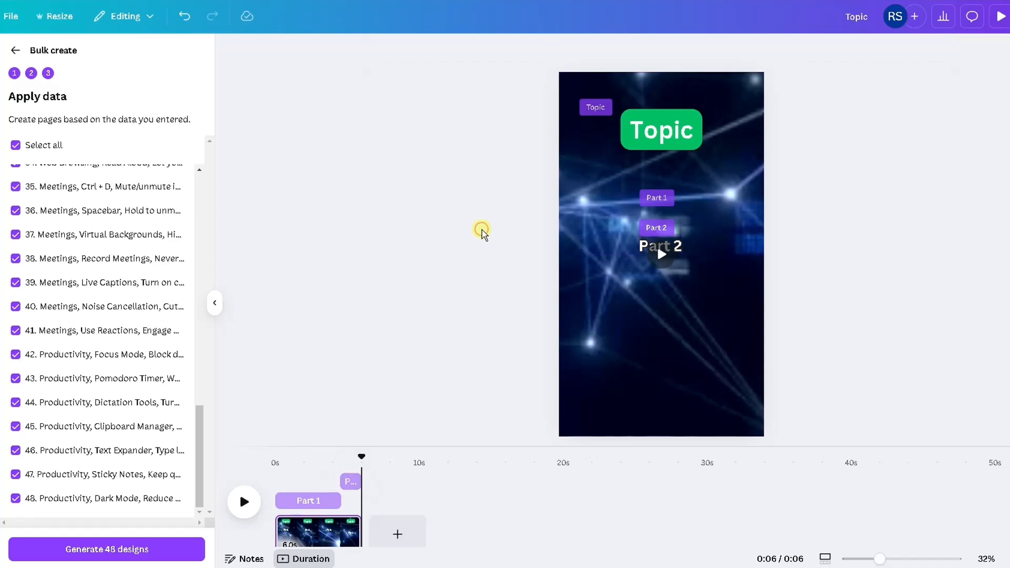
click(297, 501)
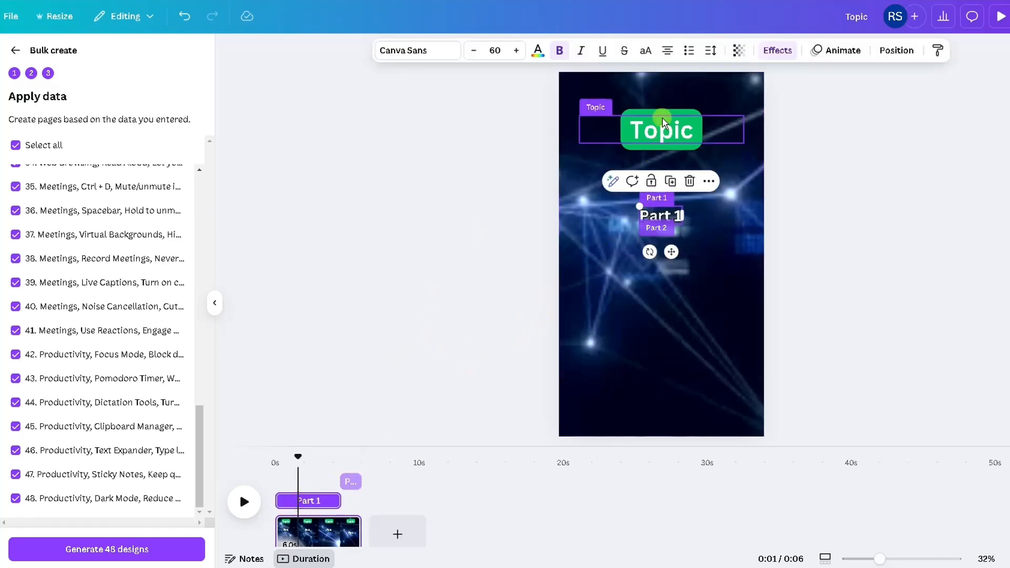
click(606, 130)
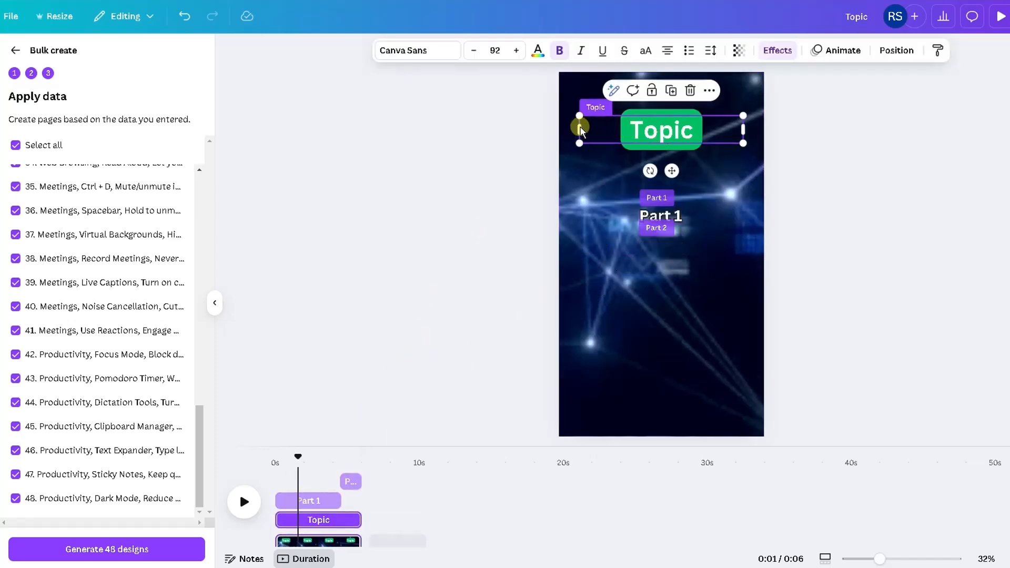
click(650, 220)
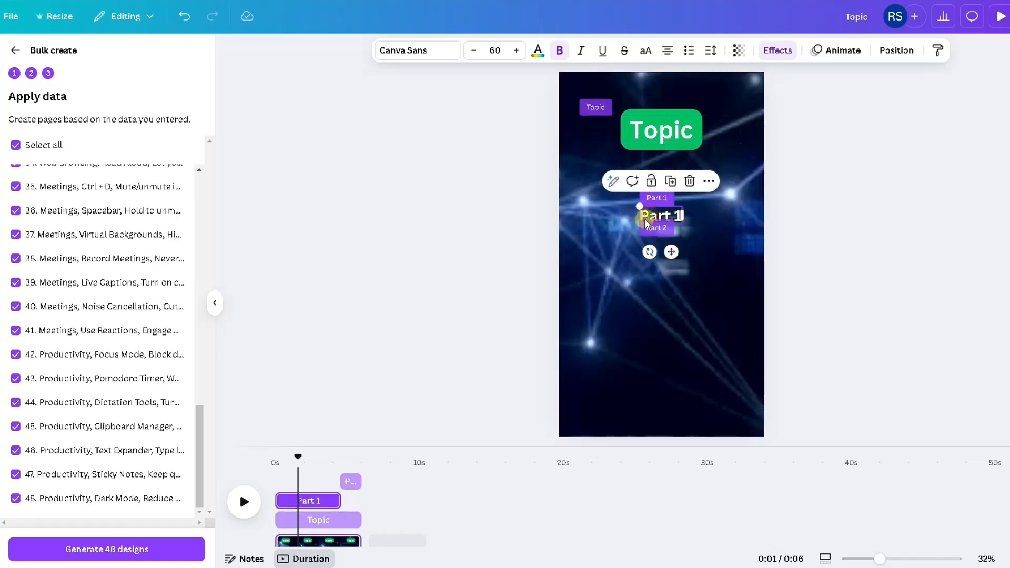
click(652, 218)
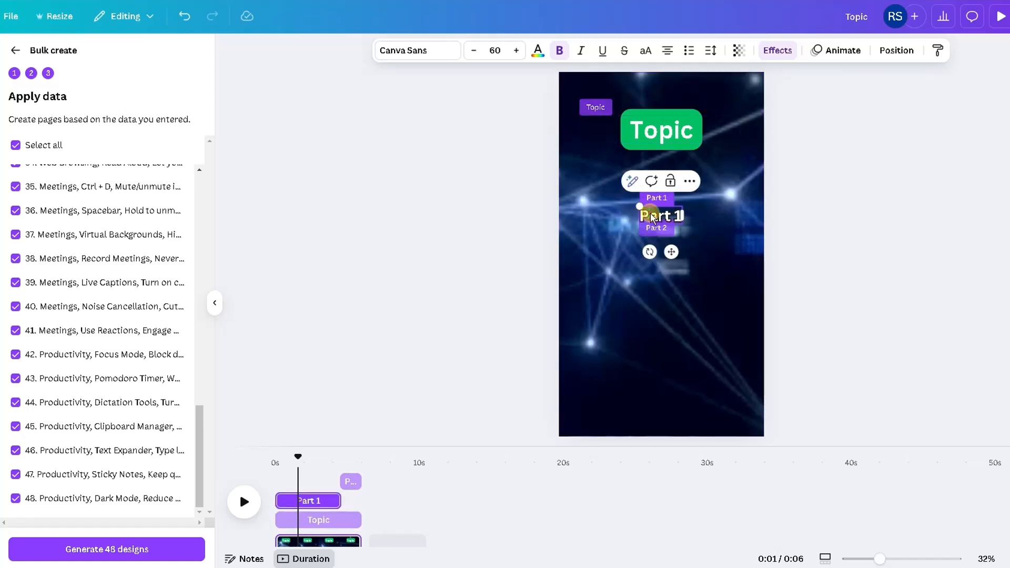
click(680, 211)
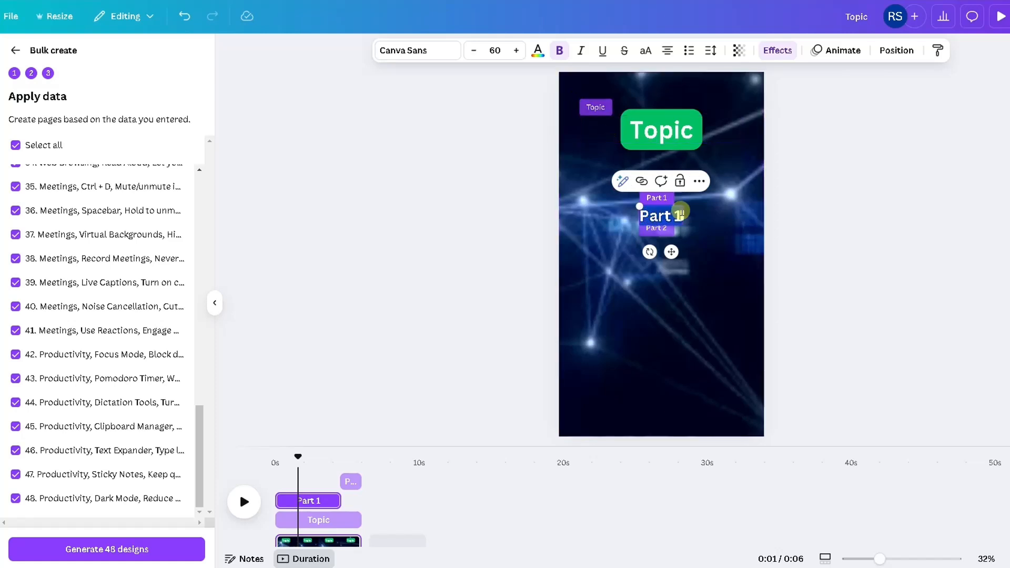
drag(694, 218, 744, 217)
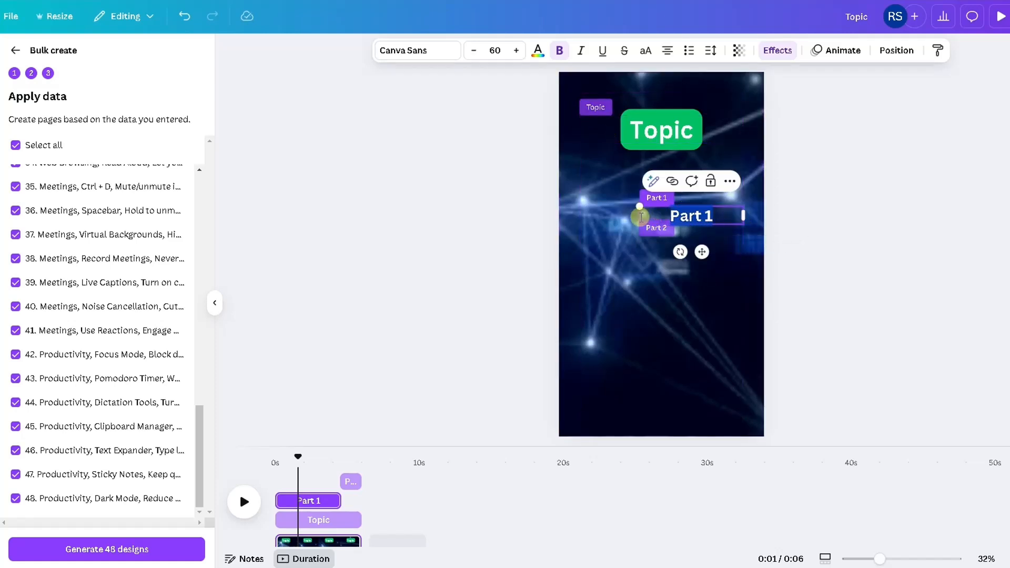
drag(638, 217, 580, 217)
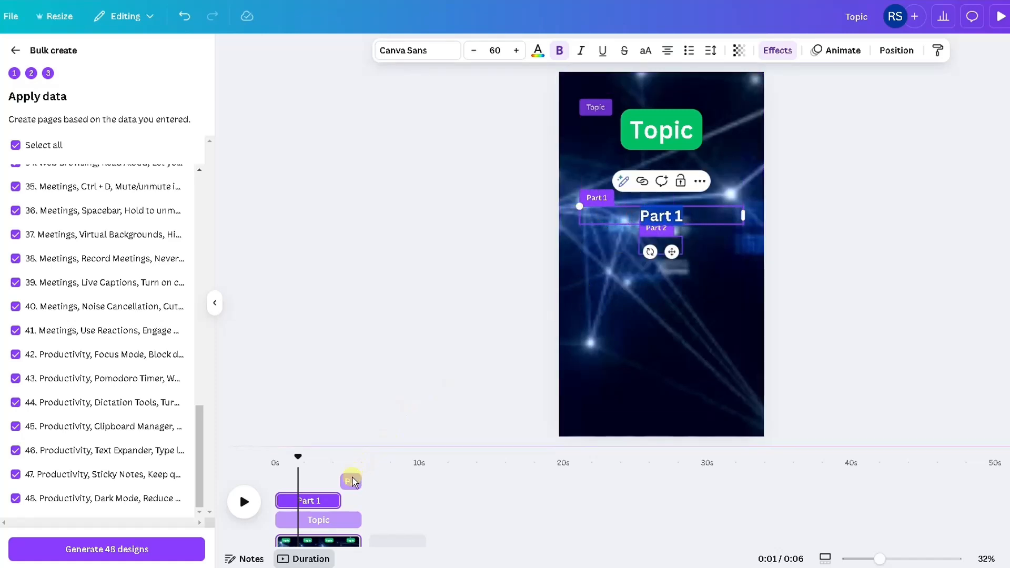
- Stretch the Part 2 text box to the same full width and move it back onto the Part 1 position
click(351, 481)
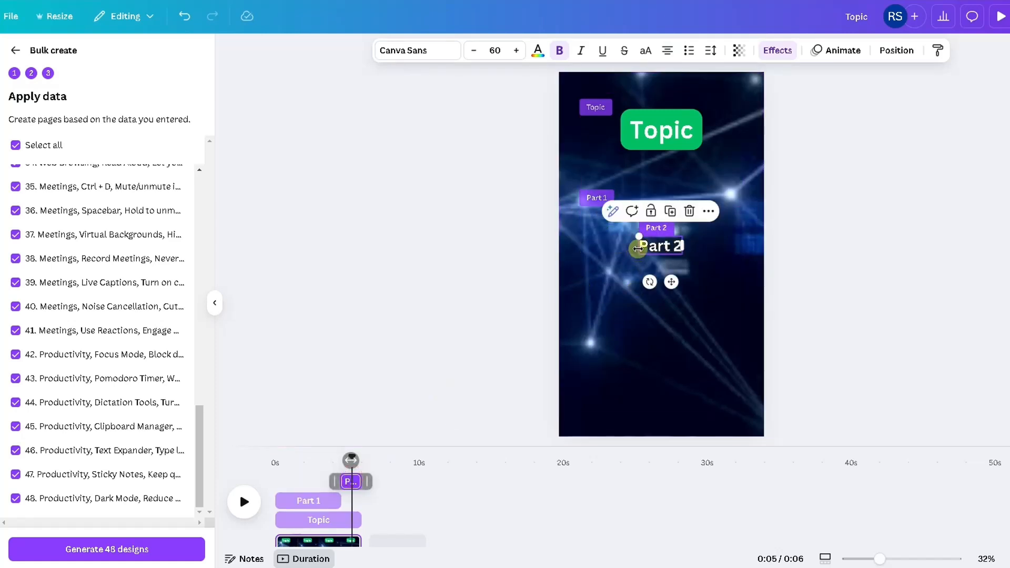
drag(637, 246, 579, 244)
click(680, 245)
drag(682, 244, 745, 246)
drag(633, 245, 631, 216)
click(485, 298)
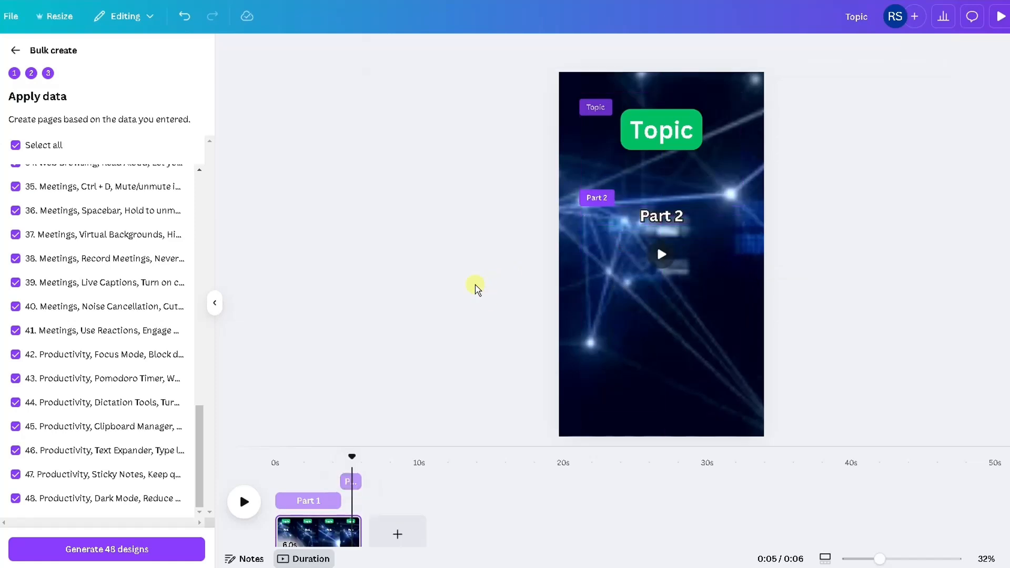
- Scrub the timeline to preview how the Part 1 and Part 2 texts appear
click(300, 466)
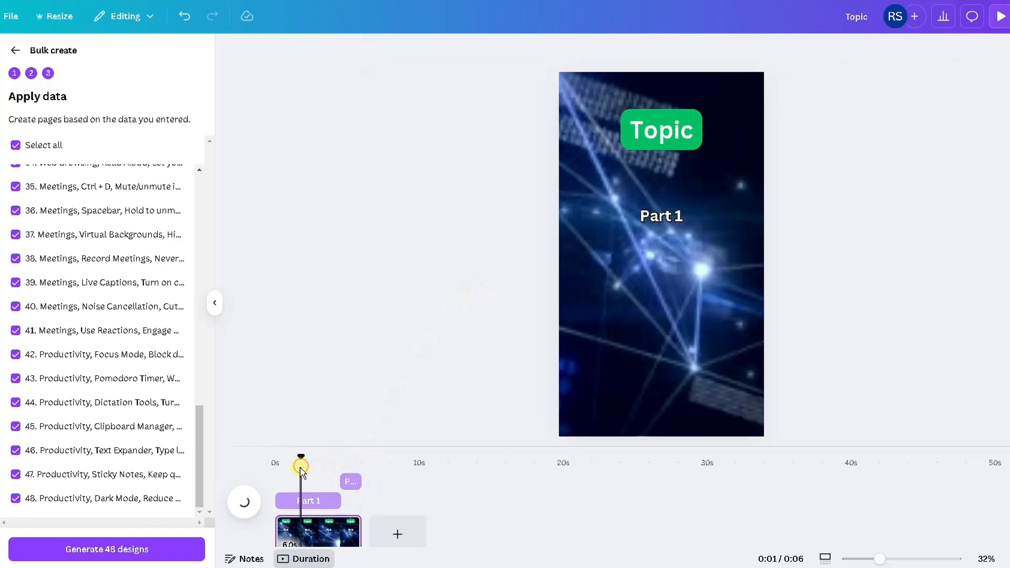
click(350, 463)
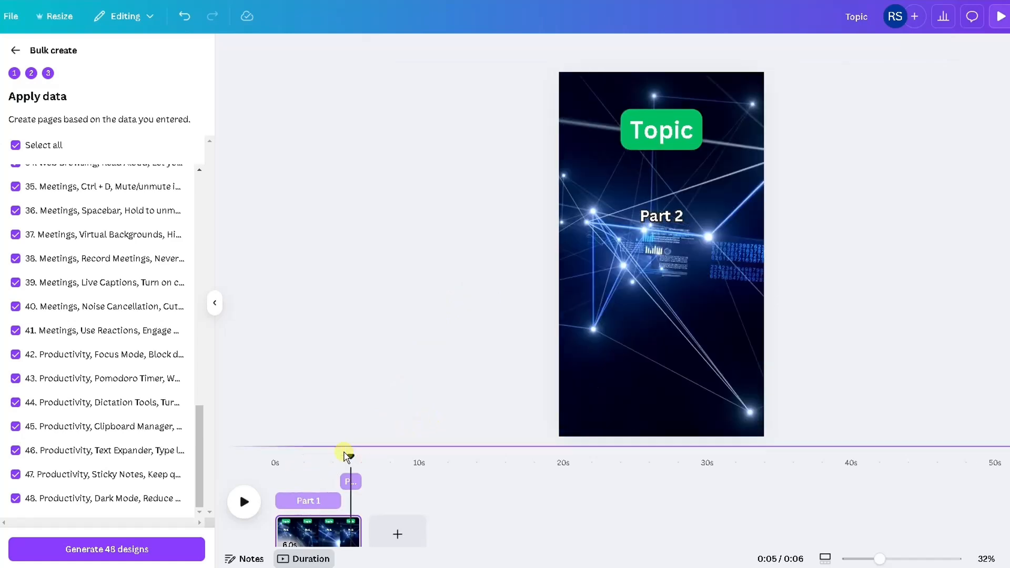
click(323, 458)
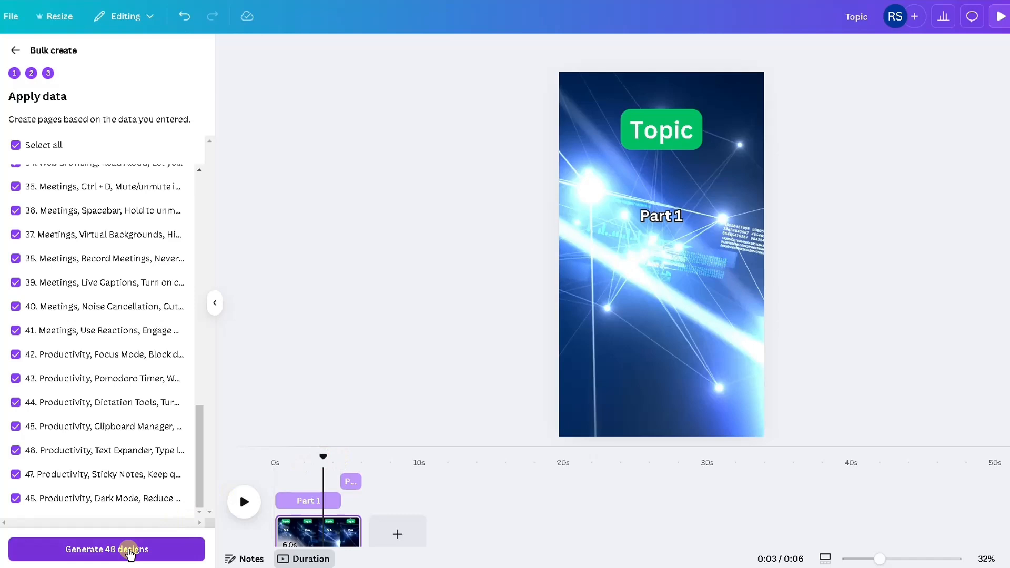
- Generate the 48 designs again and play the resulting multi-page video
click(128, 549)
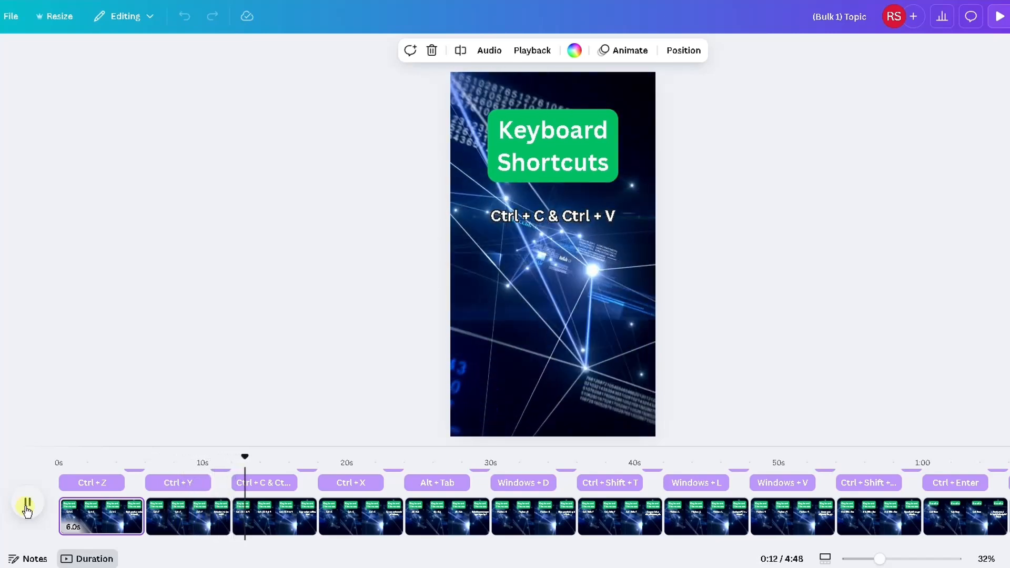
click(28, 508)
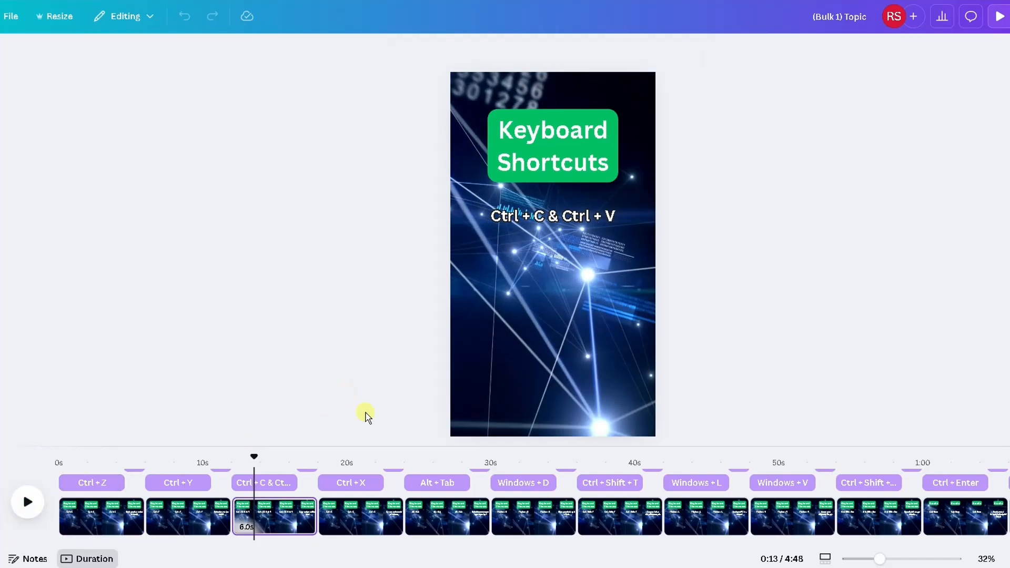
drag(227, 547, 49, 544)
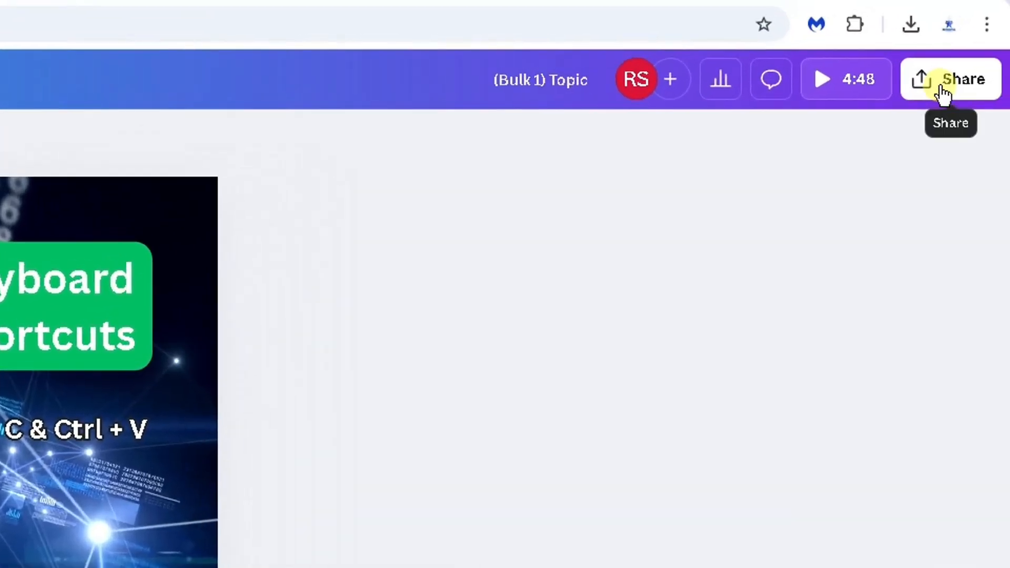
- Download all 48 pages as MP4 video, with each page saved as a separate file
click(943, 94)
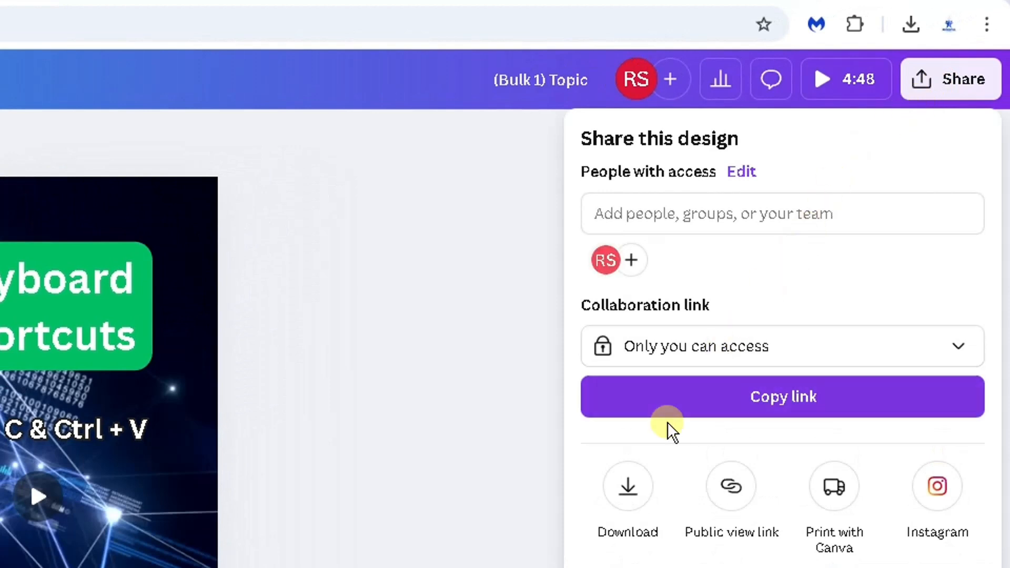
click(628, 486)
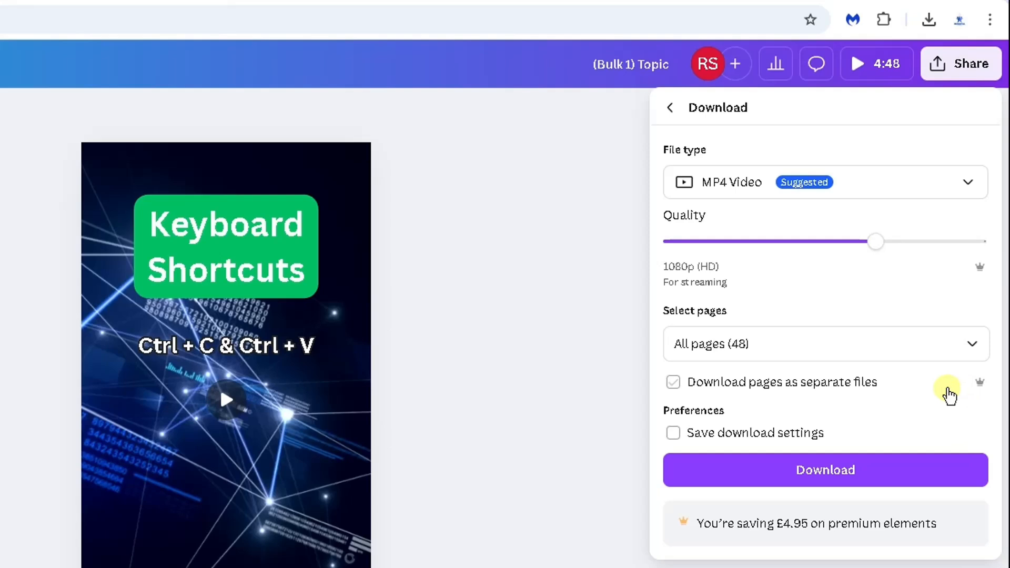
click(678, 385)
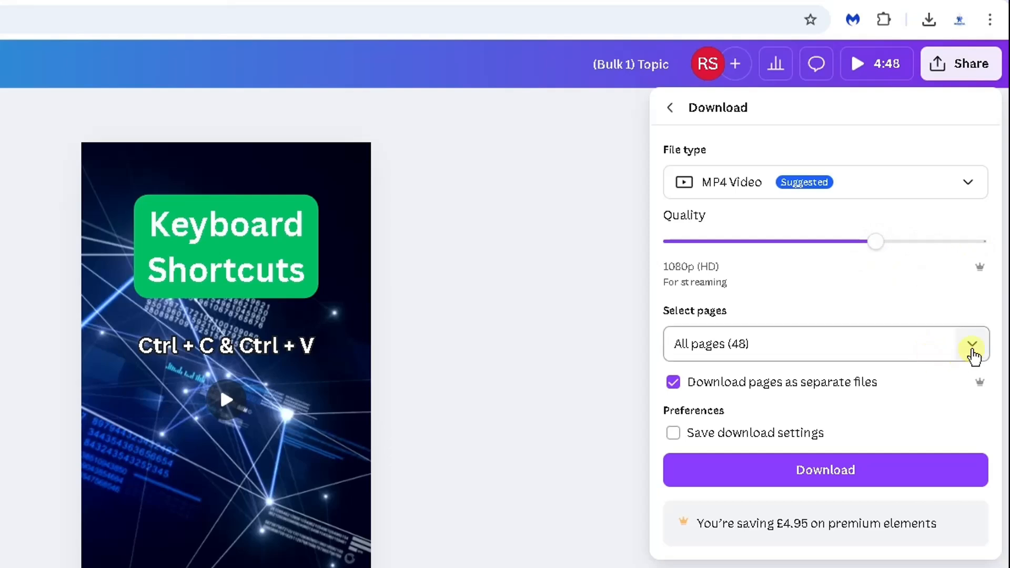
click(971, 348)
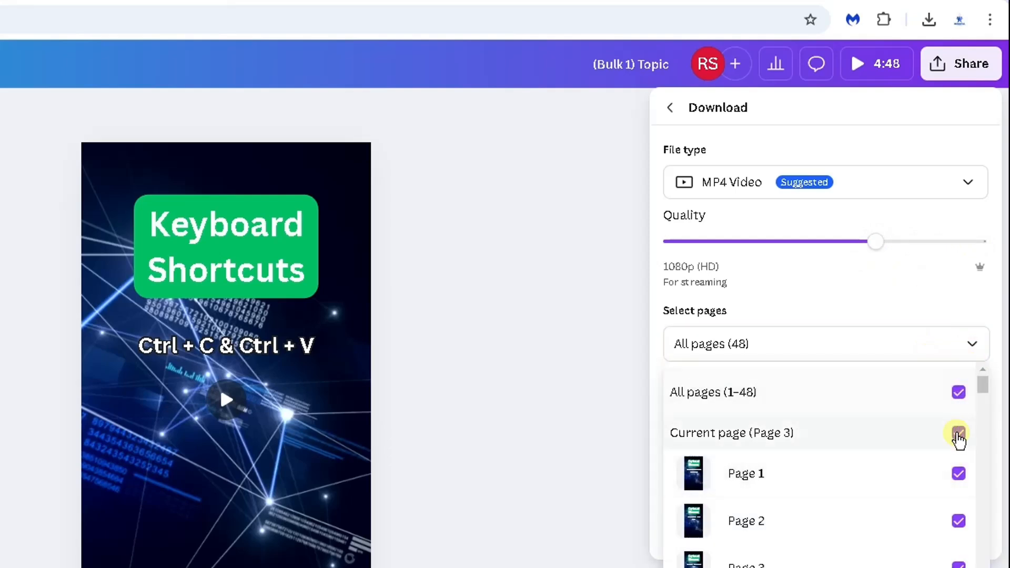
scroll(956, 452, down, 2)
scroll(954, 463, down, 1)
click(893, 567)
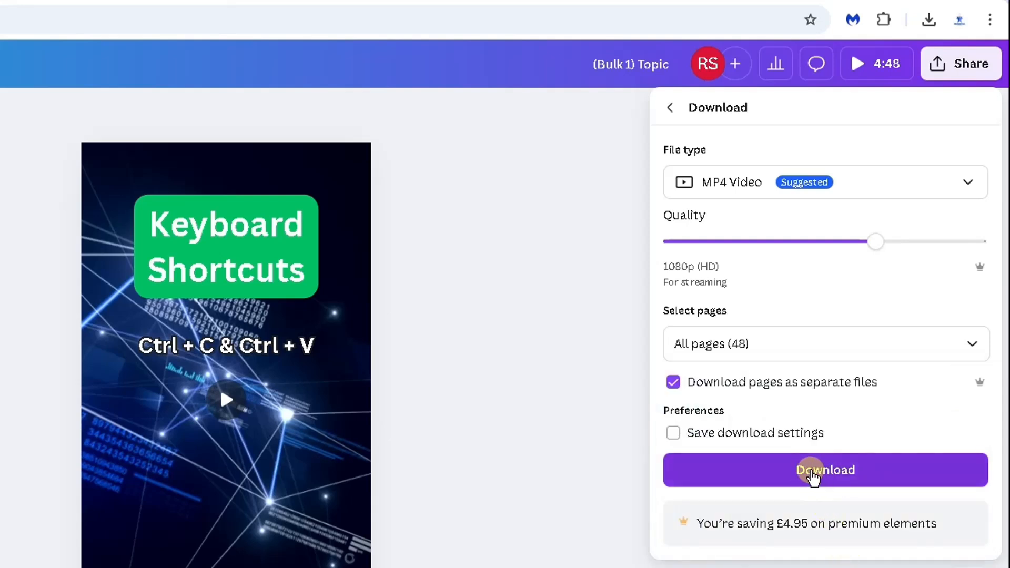
click(812, 475)
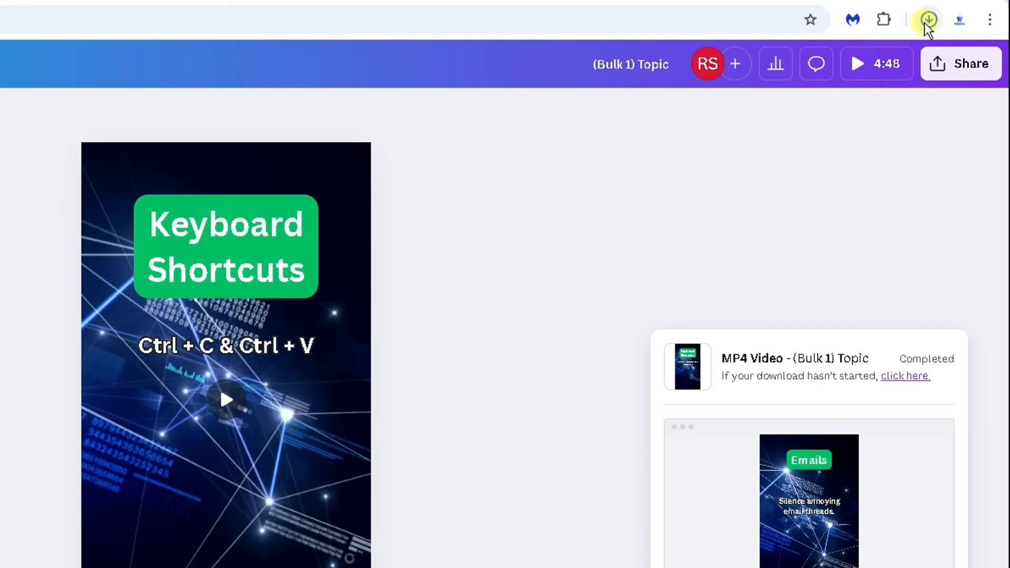
- Open the downloaded (Bulk 1) Topic (2).zip archive in WinRAR and dismiss the licence notice
click(924, 22)
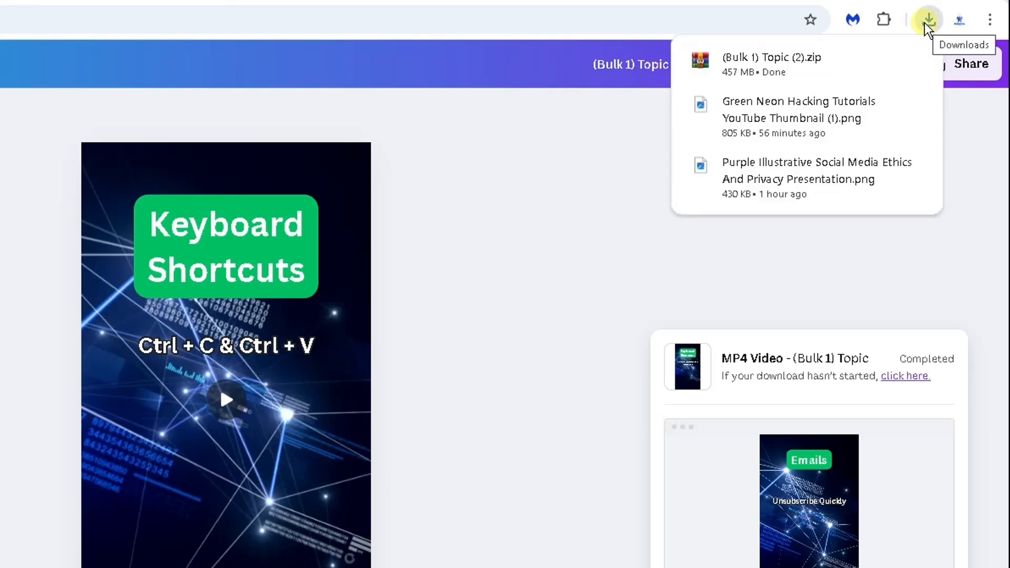
click(784, 60)
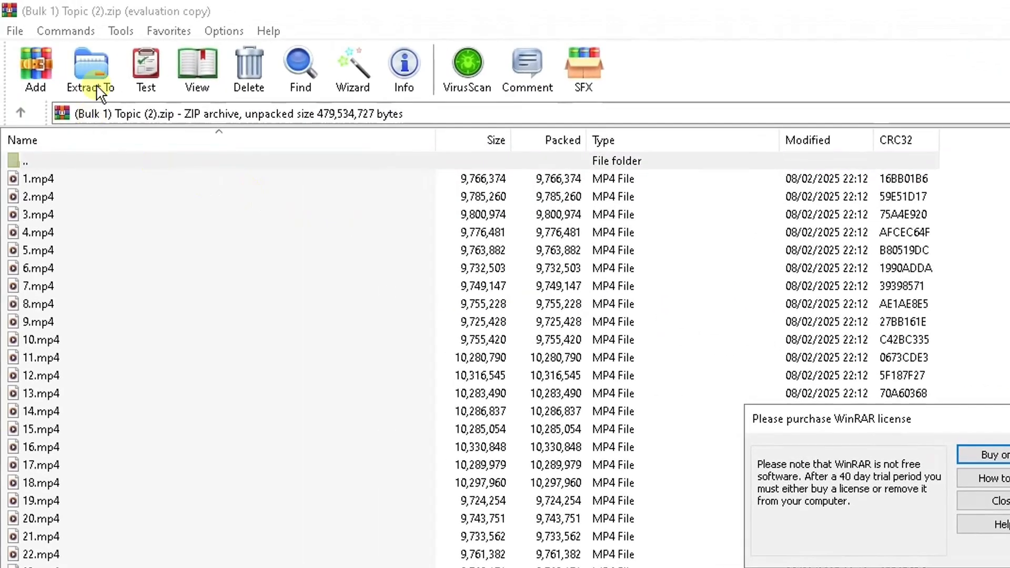
click(994, 500)
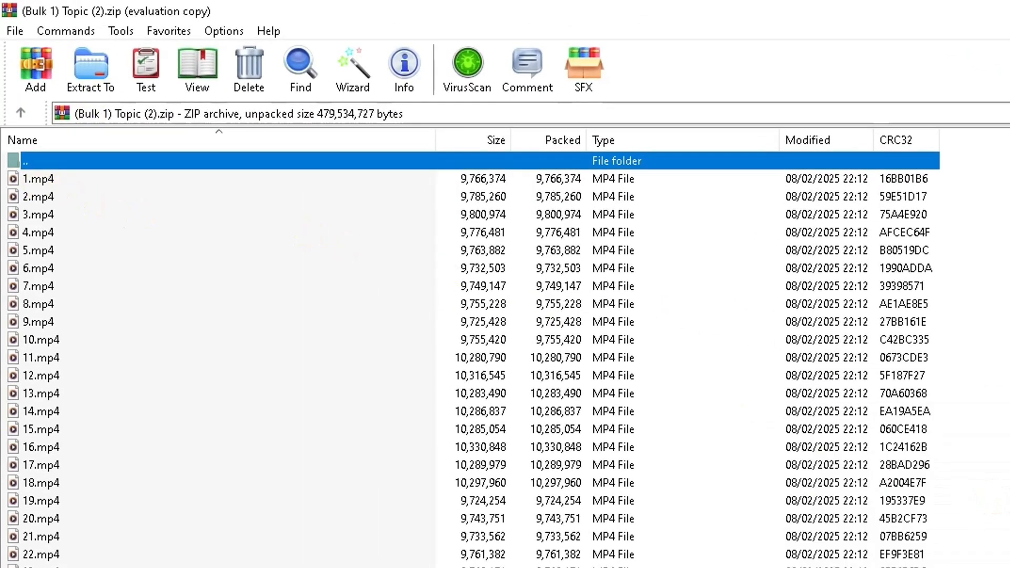
- Play 1.mp4 from the archive in Media Player, then close the player
double_click(45, 181)
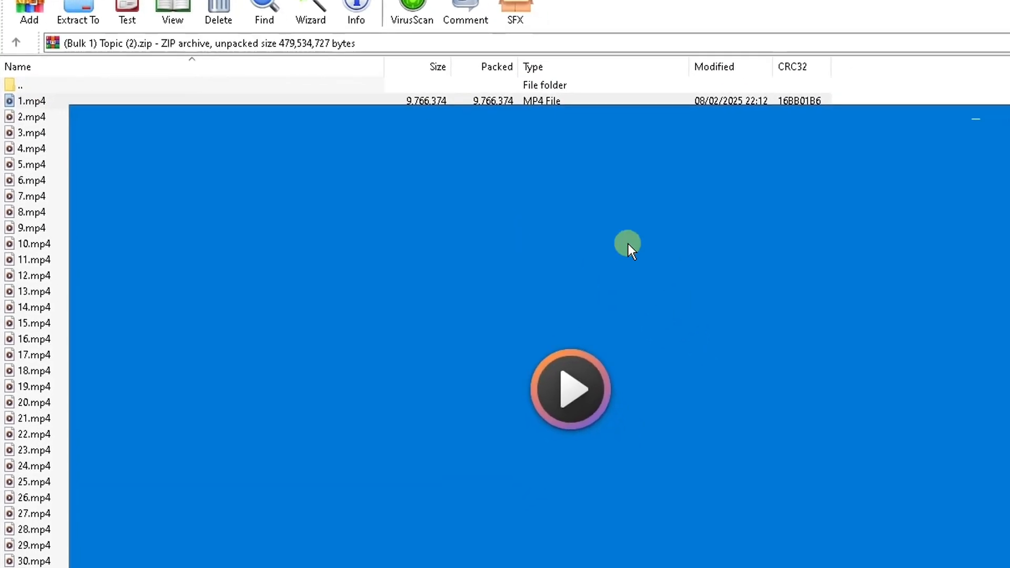
drag(512, 65, 736, 75)
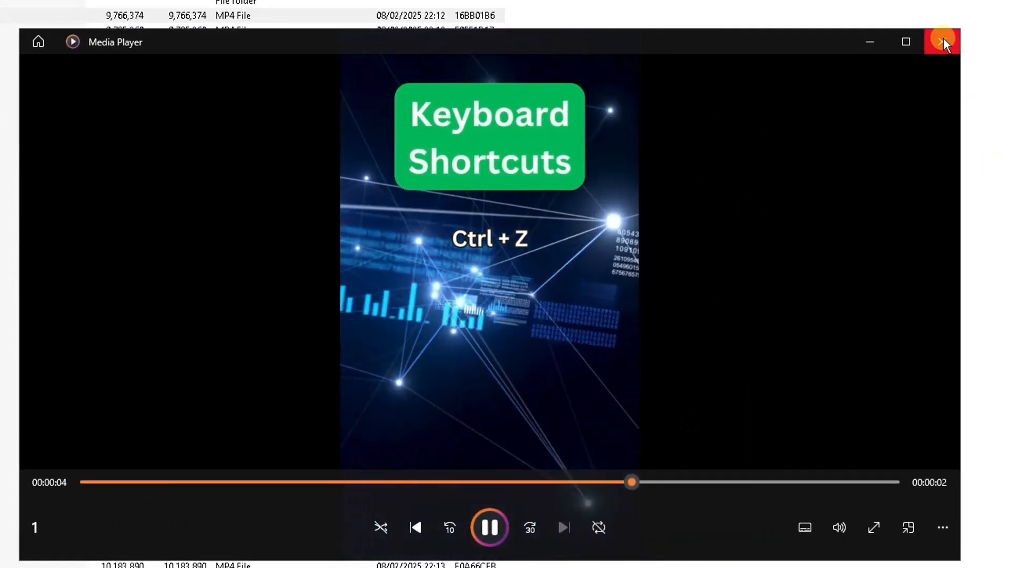
click(942, 38)
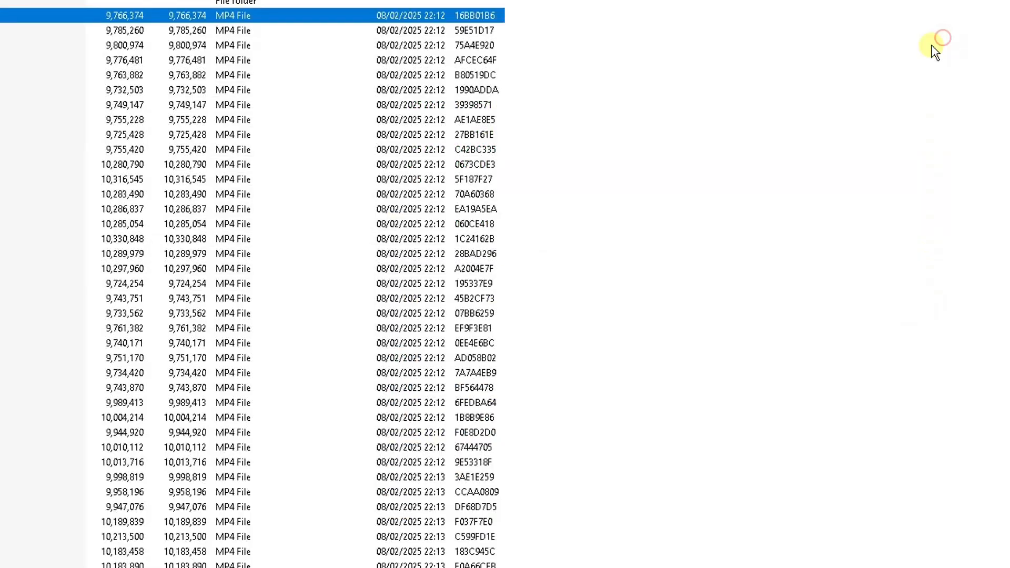